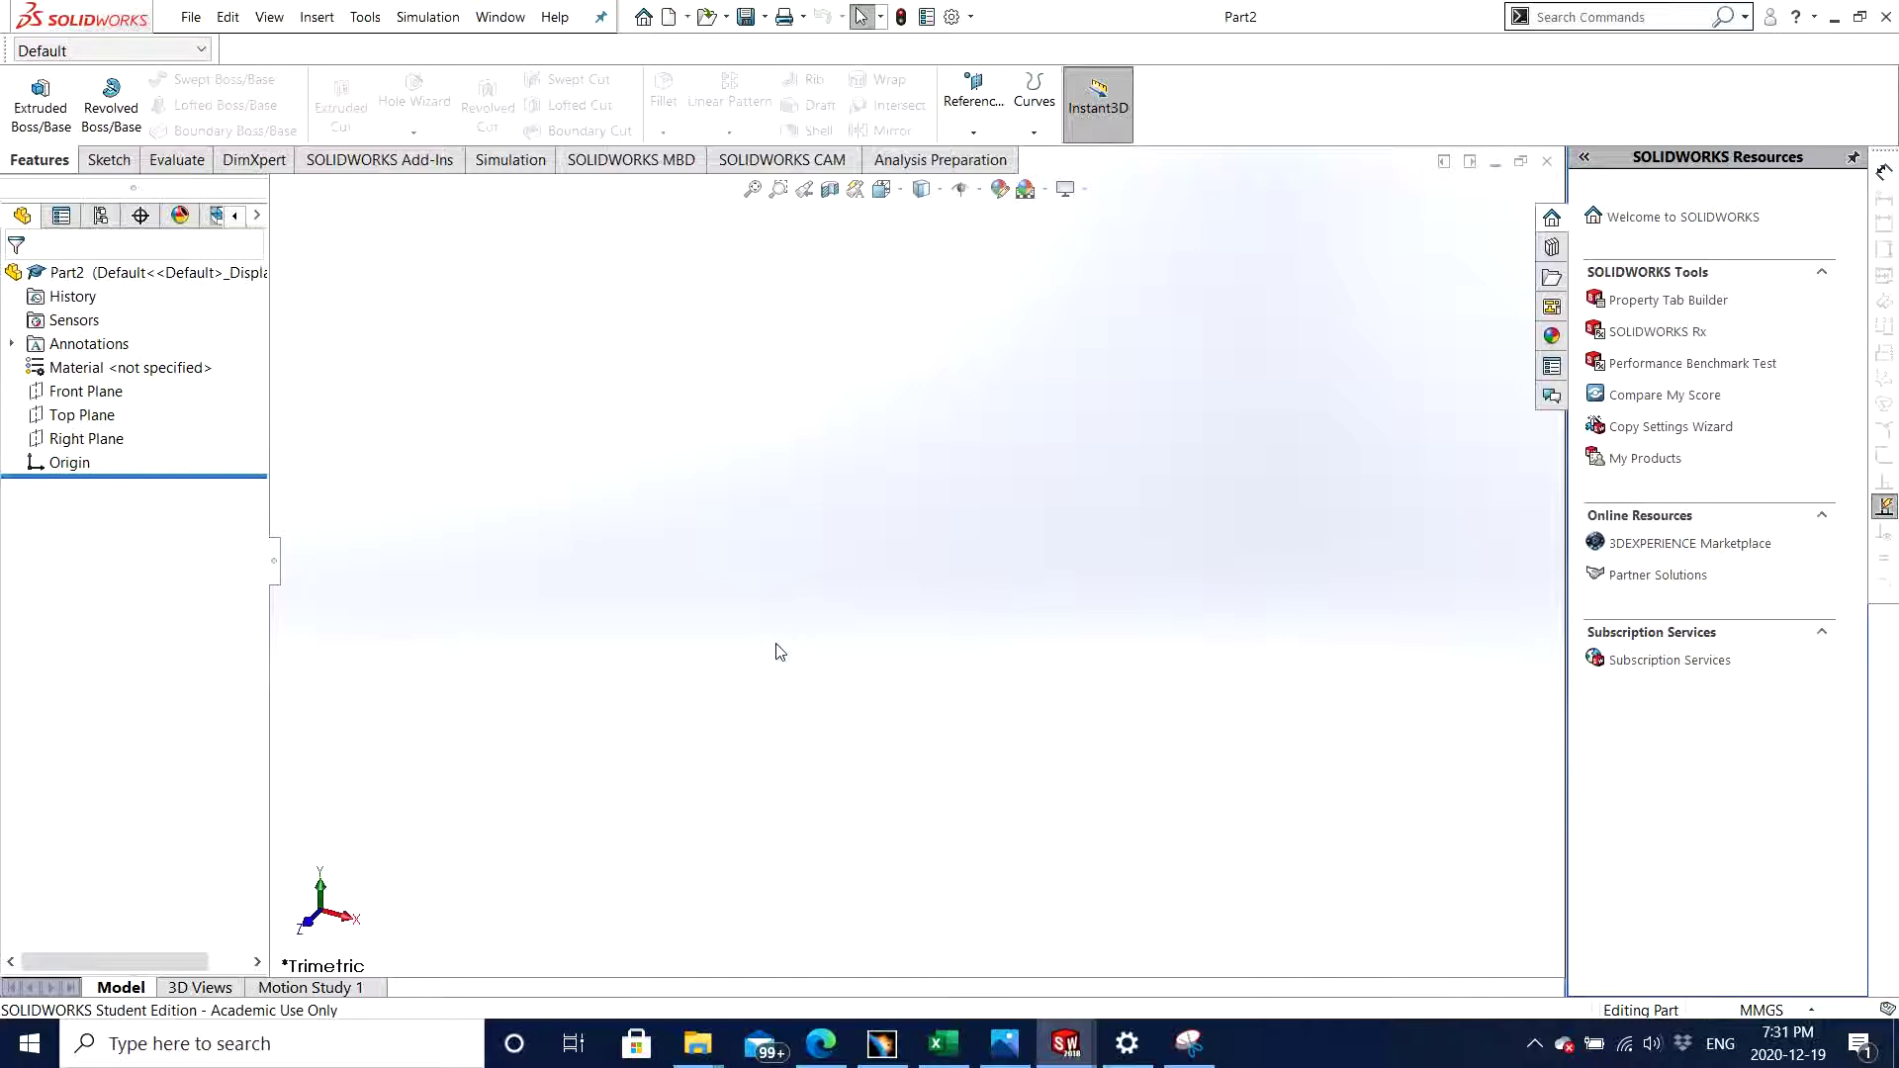
- Start a sketch on the Front Plane
click(99, 392)
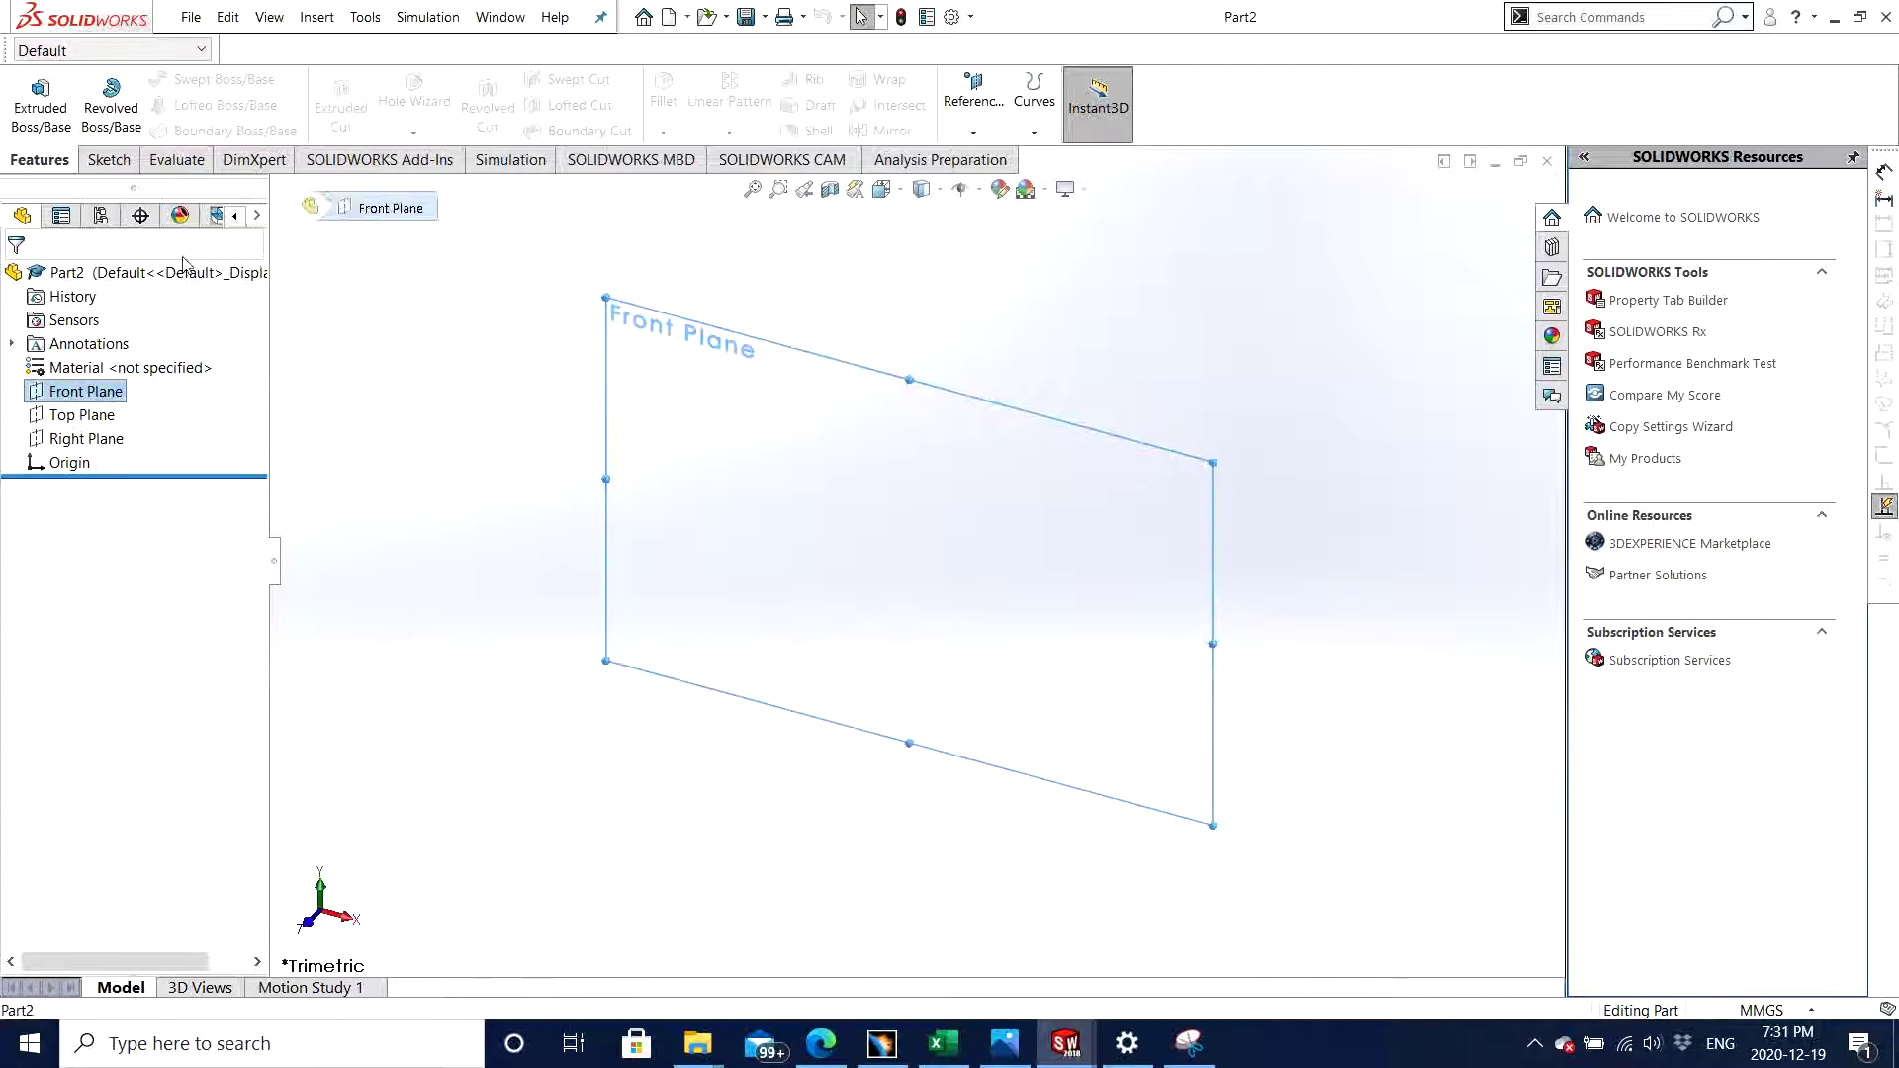
click(109, 160)
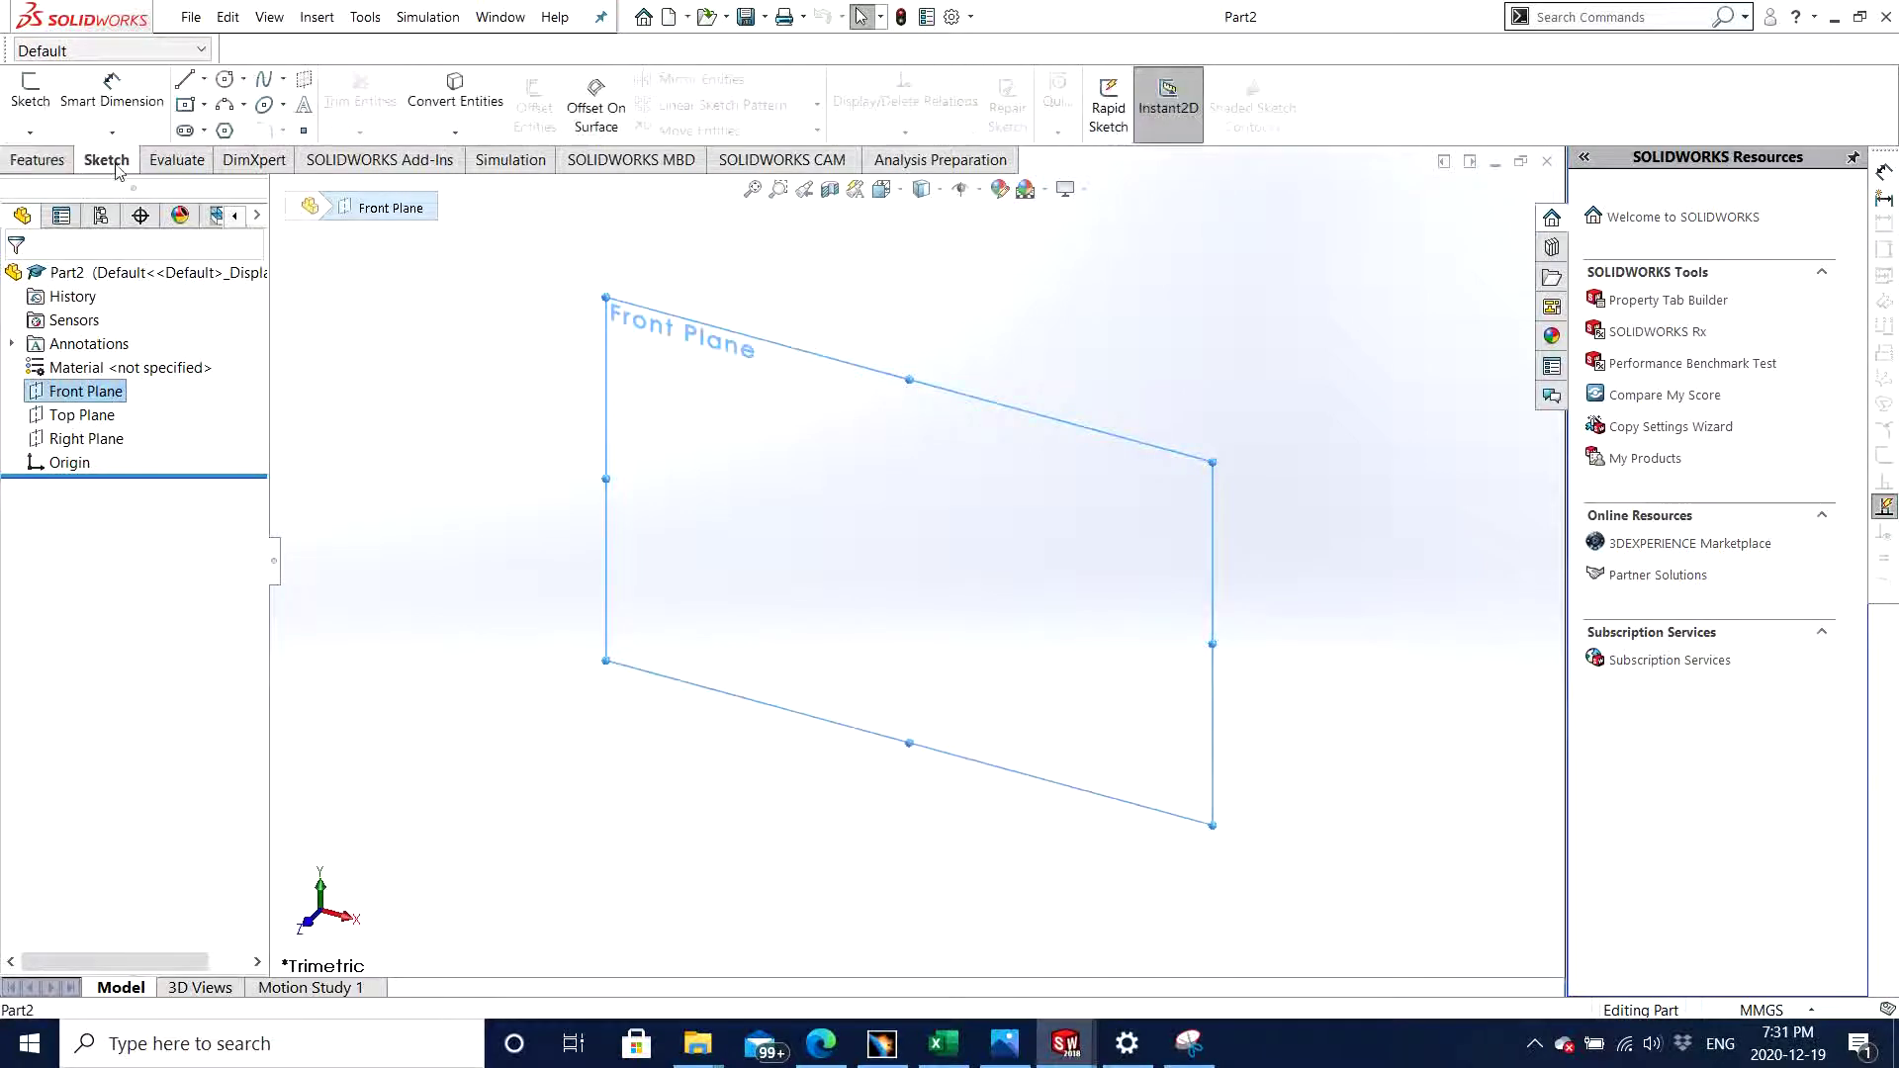
click(43, 107)
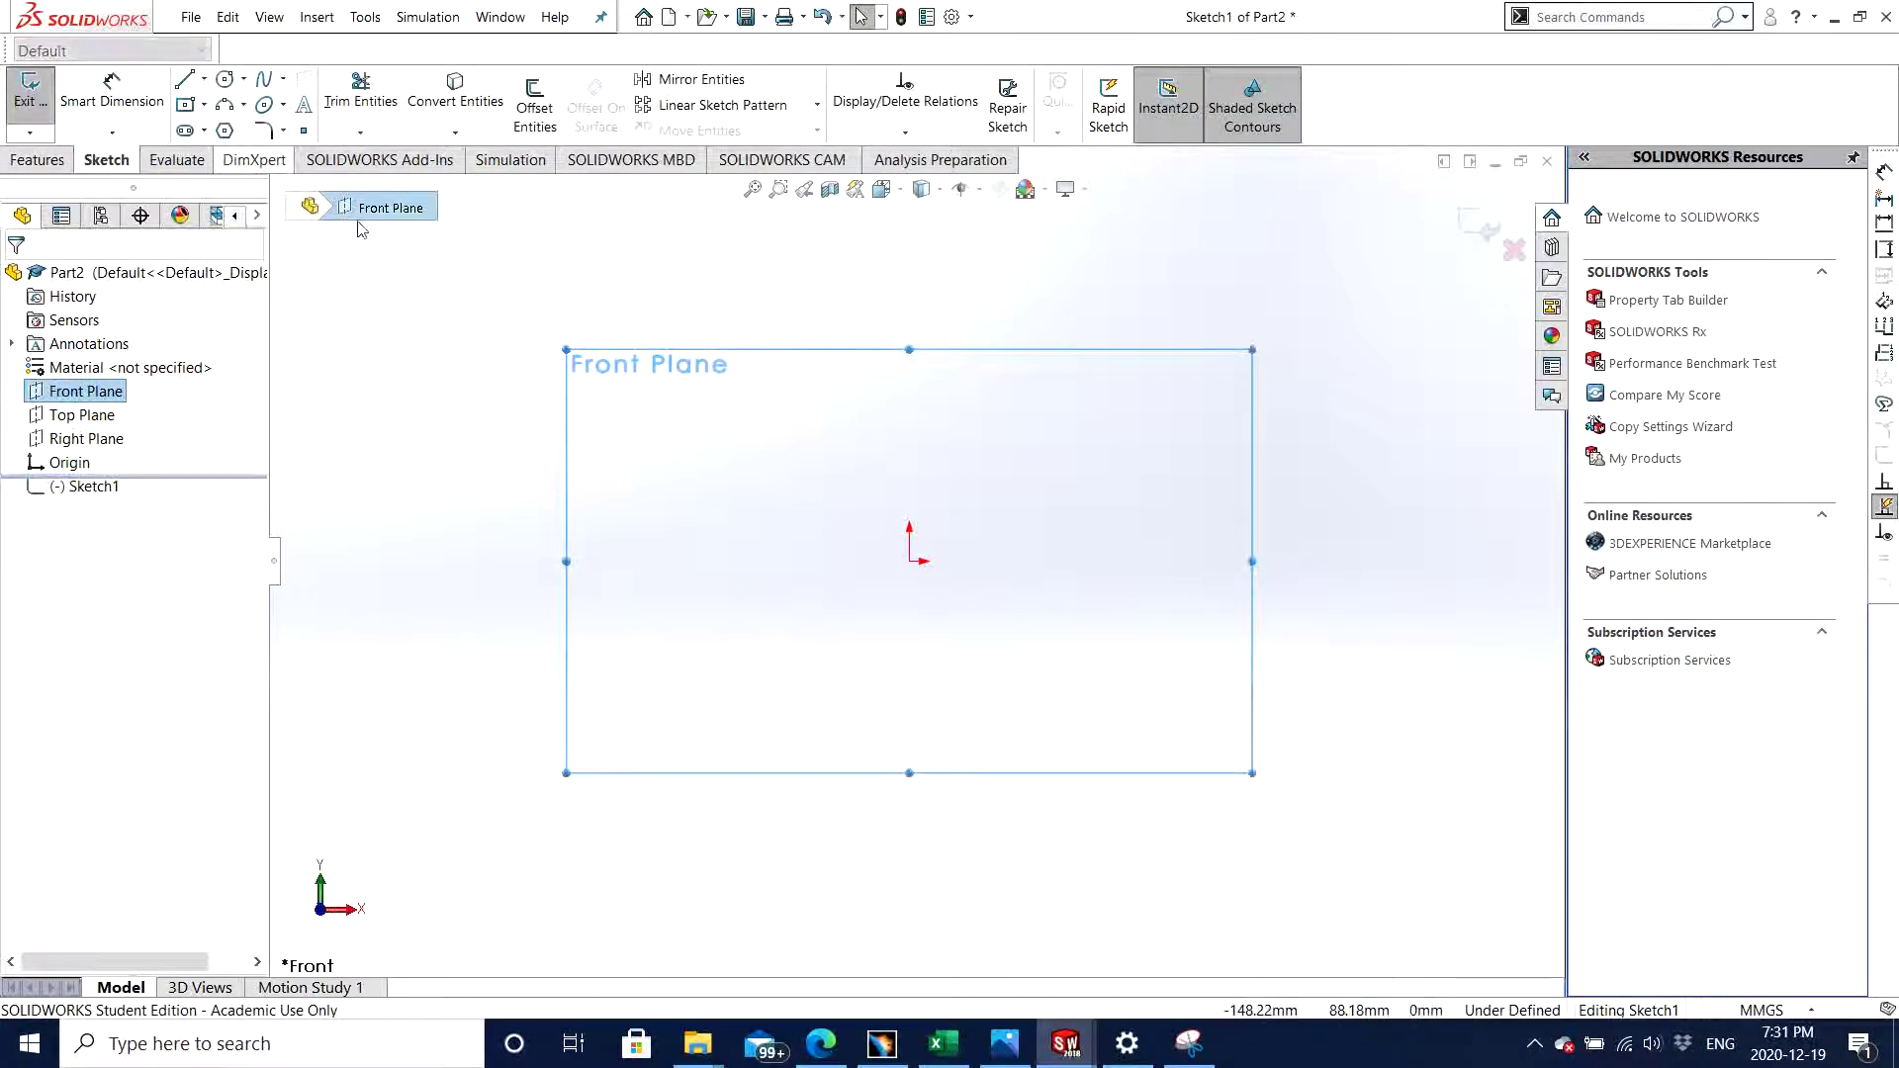
- Sketch a corner rectangle about 118 mm wide from the origin, extending up and to the right
scroll(951, 431, down, 3)
scroll(946, 442, up, 3)
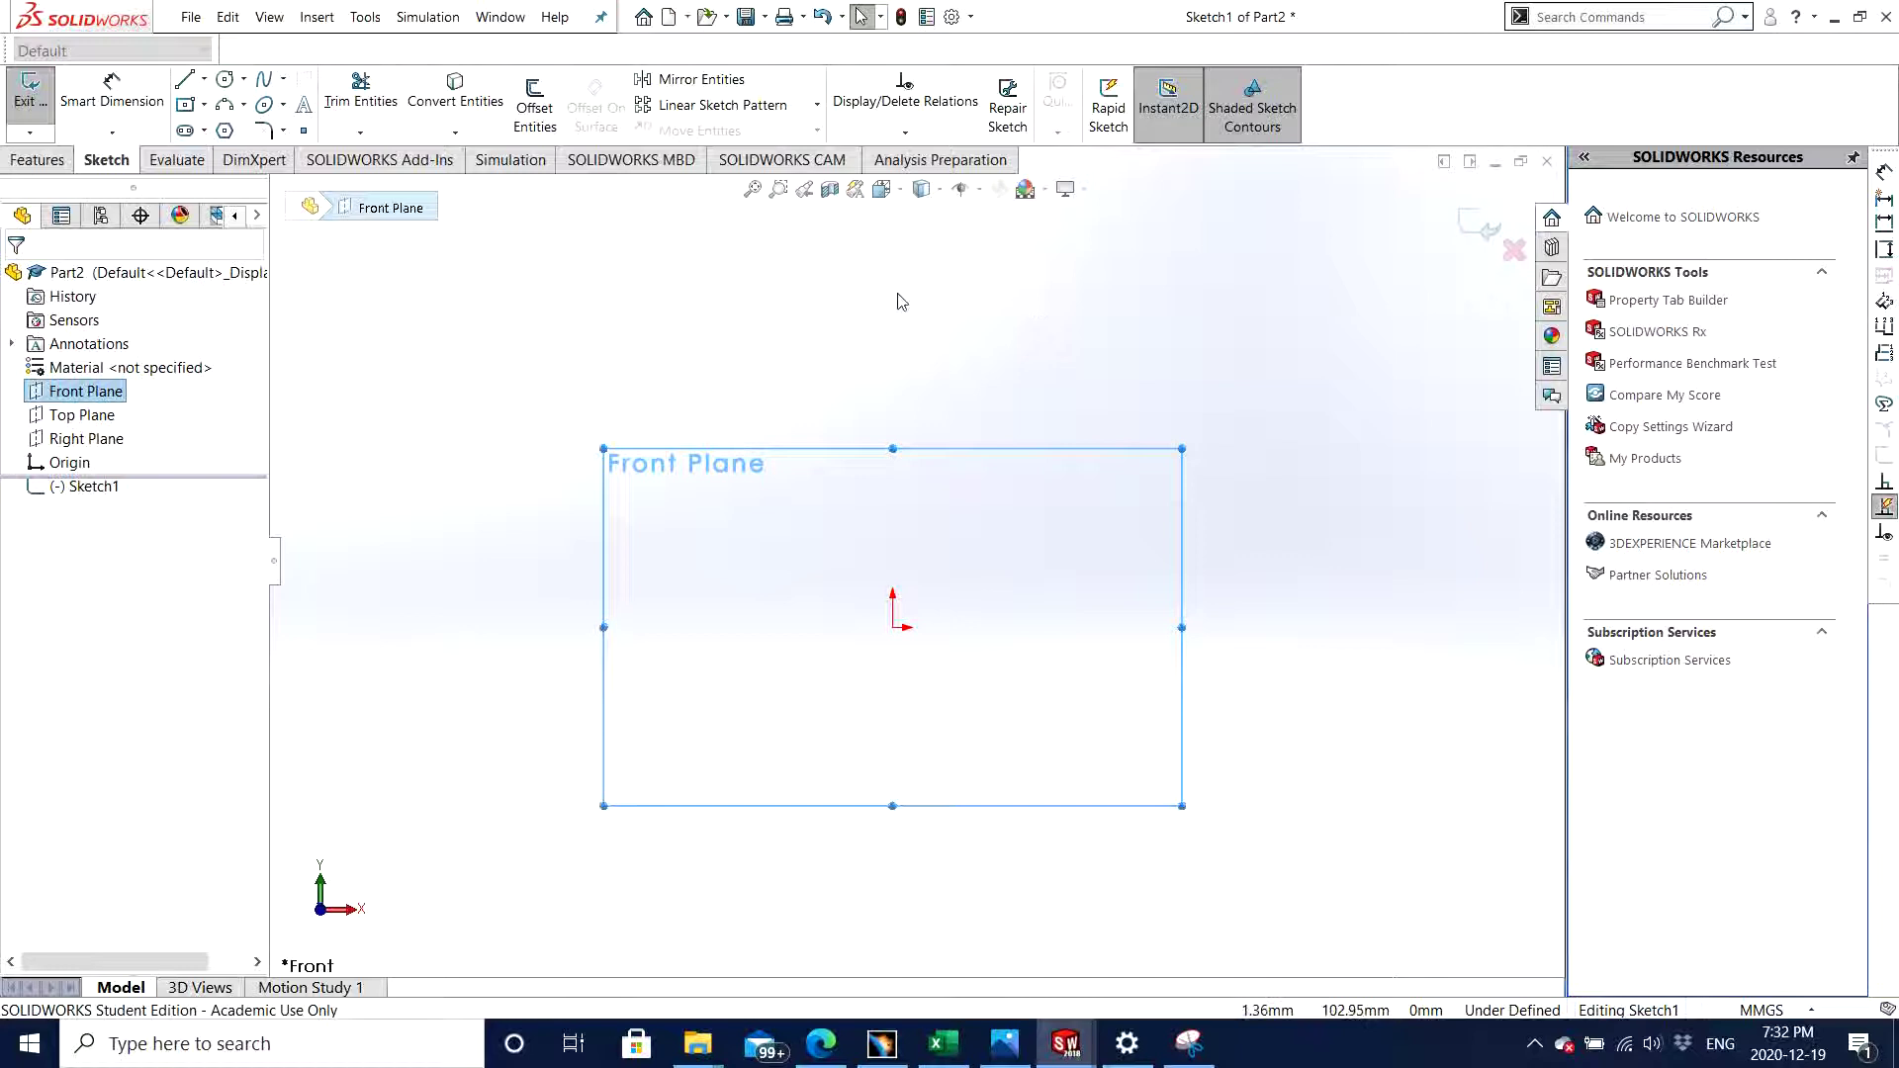
click(205, 105)
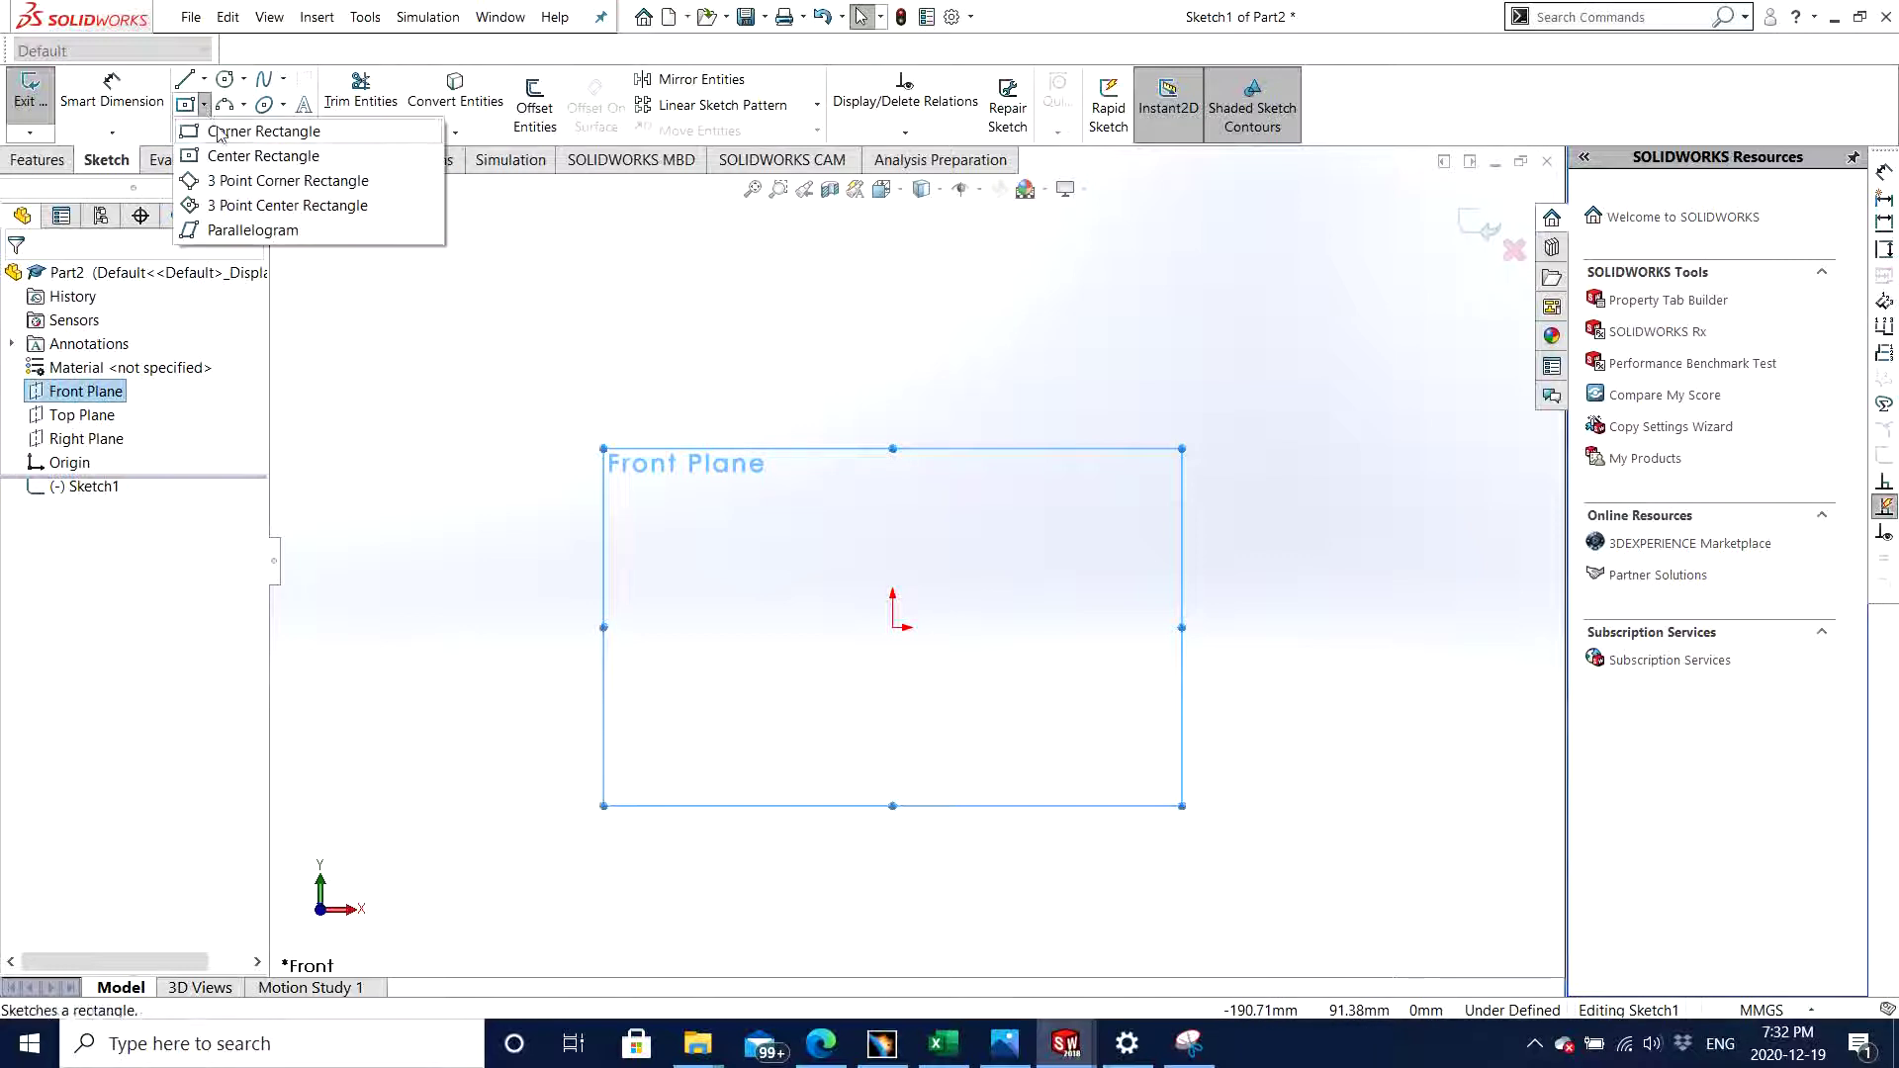
click(242, 132)
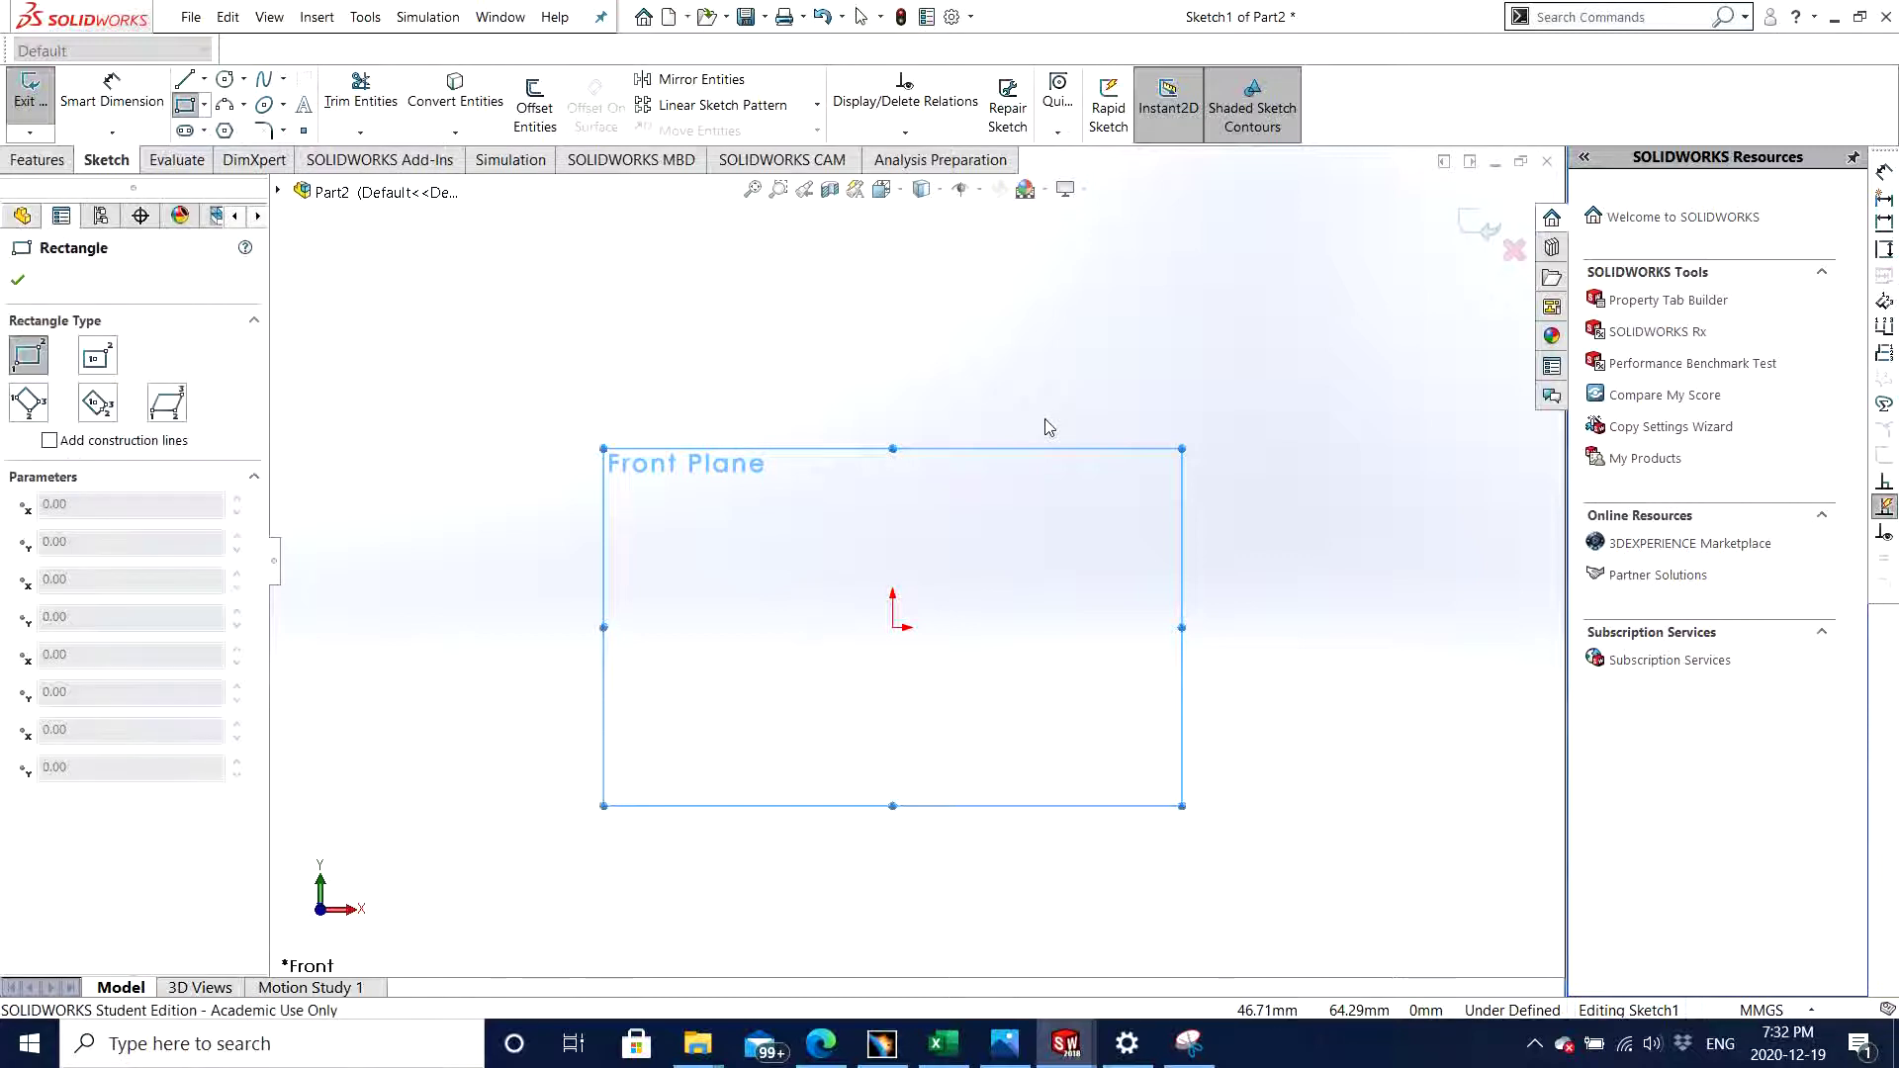
click(893, 627)
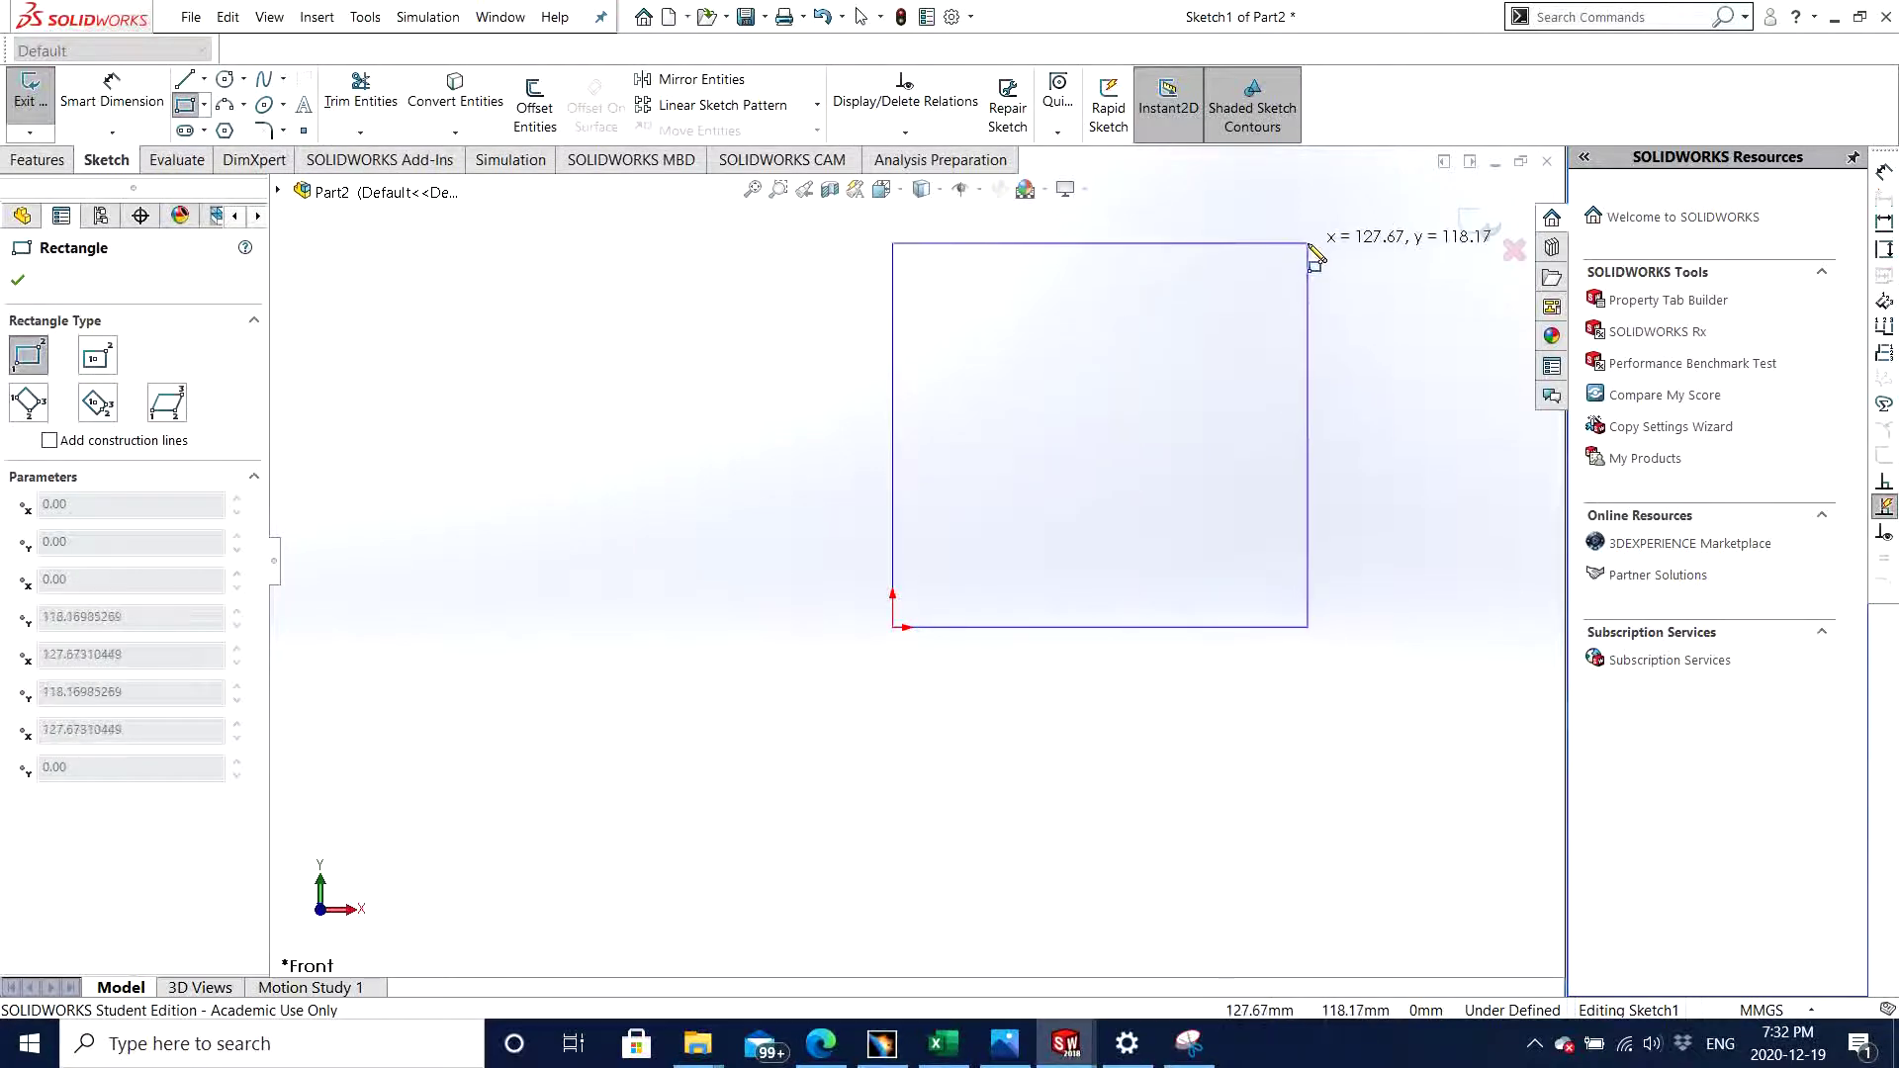
click(1277, 237)
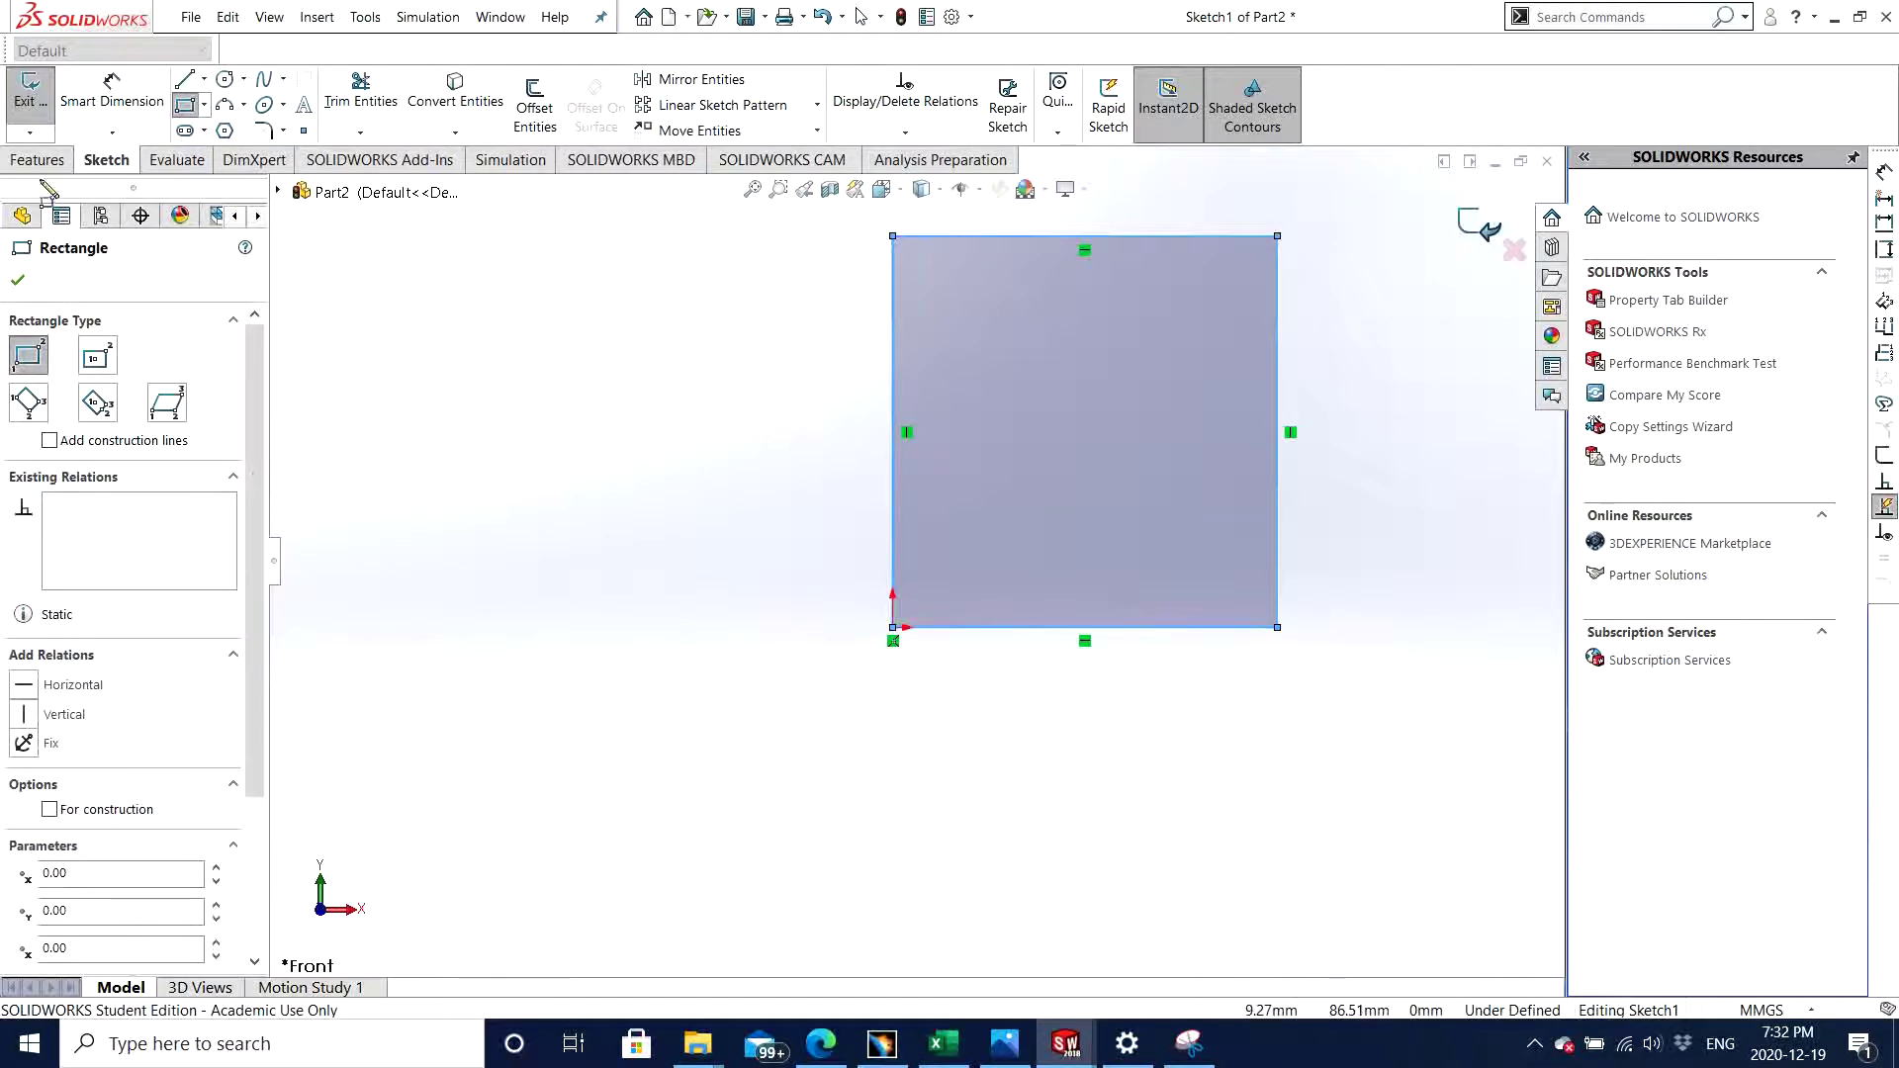
- Dimension the rectangle's top edge and set its width to 120 mm
click(136, 97)
click(1089, 237)
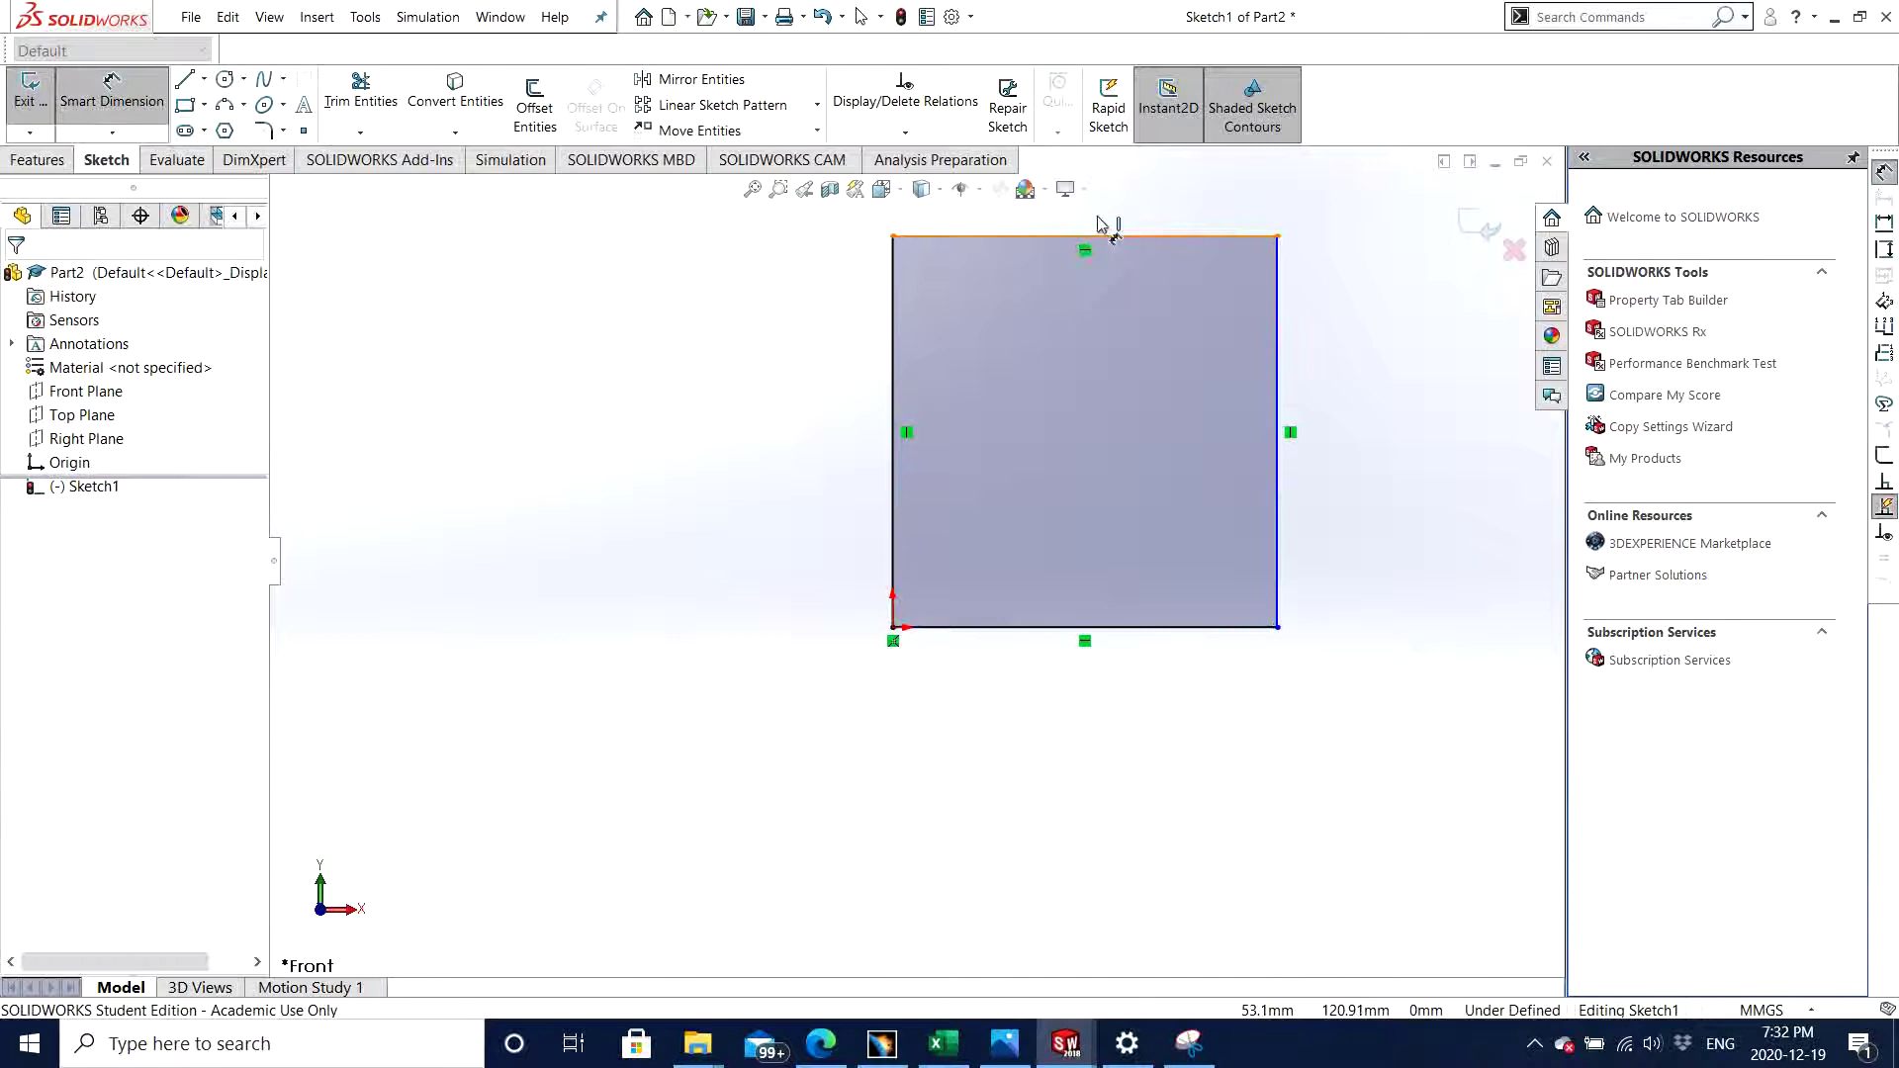
scroll(1073, 365, down, 3)
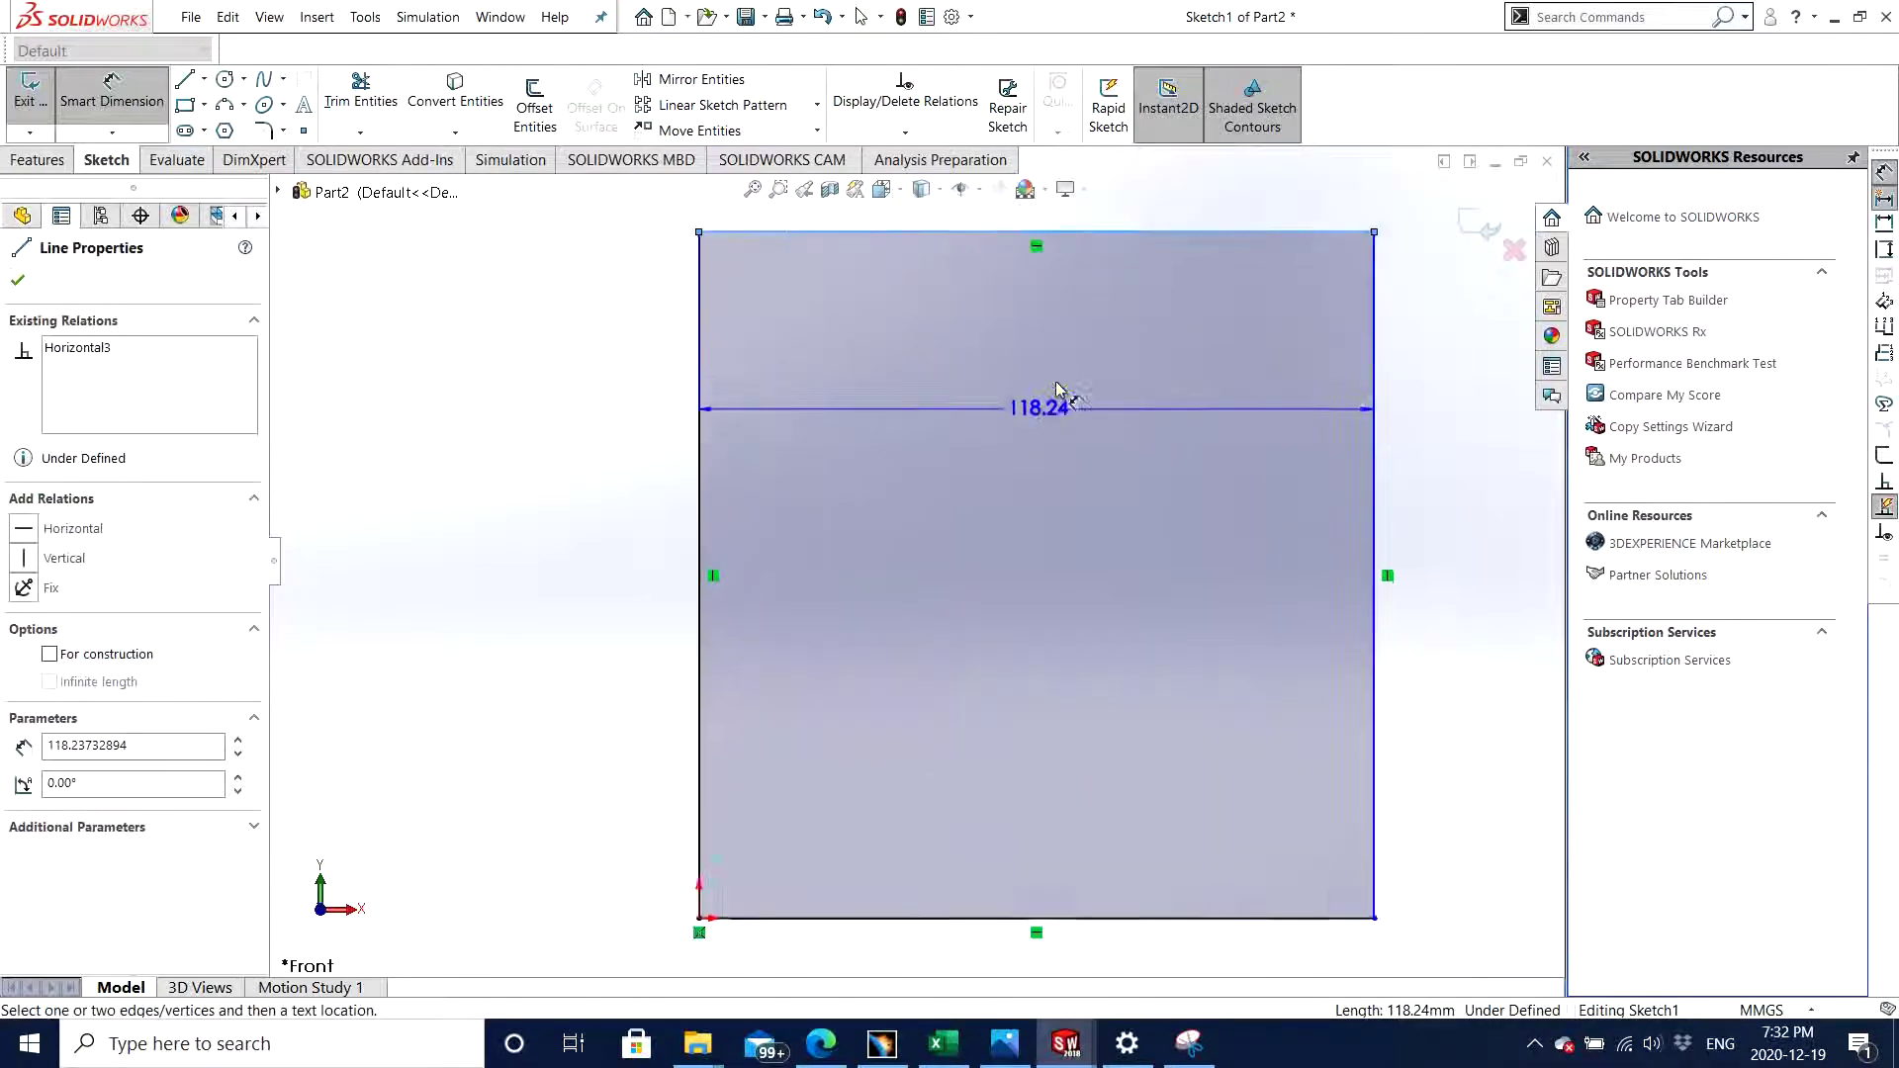
click(1037, 251)
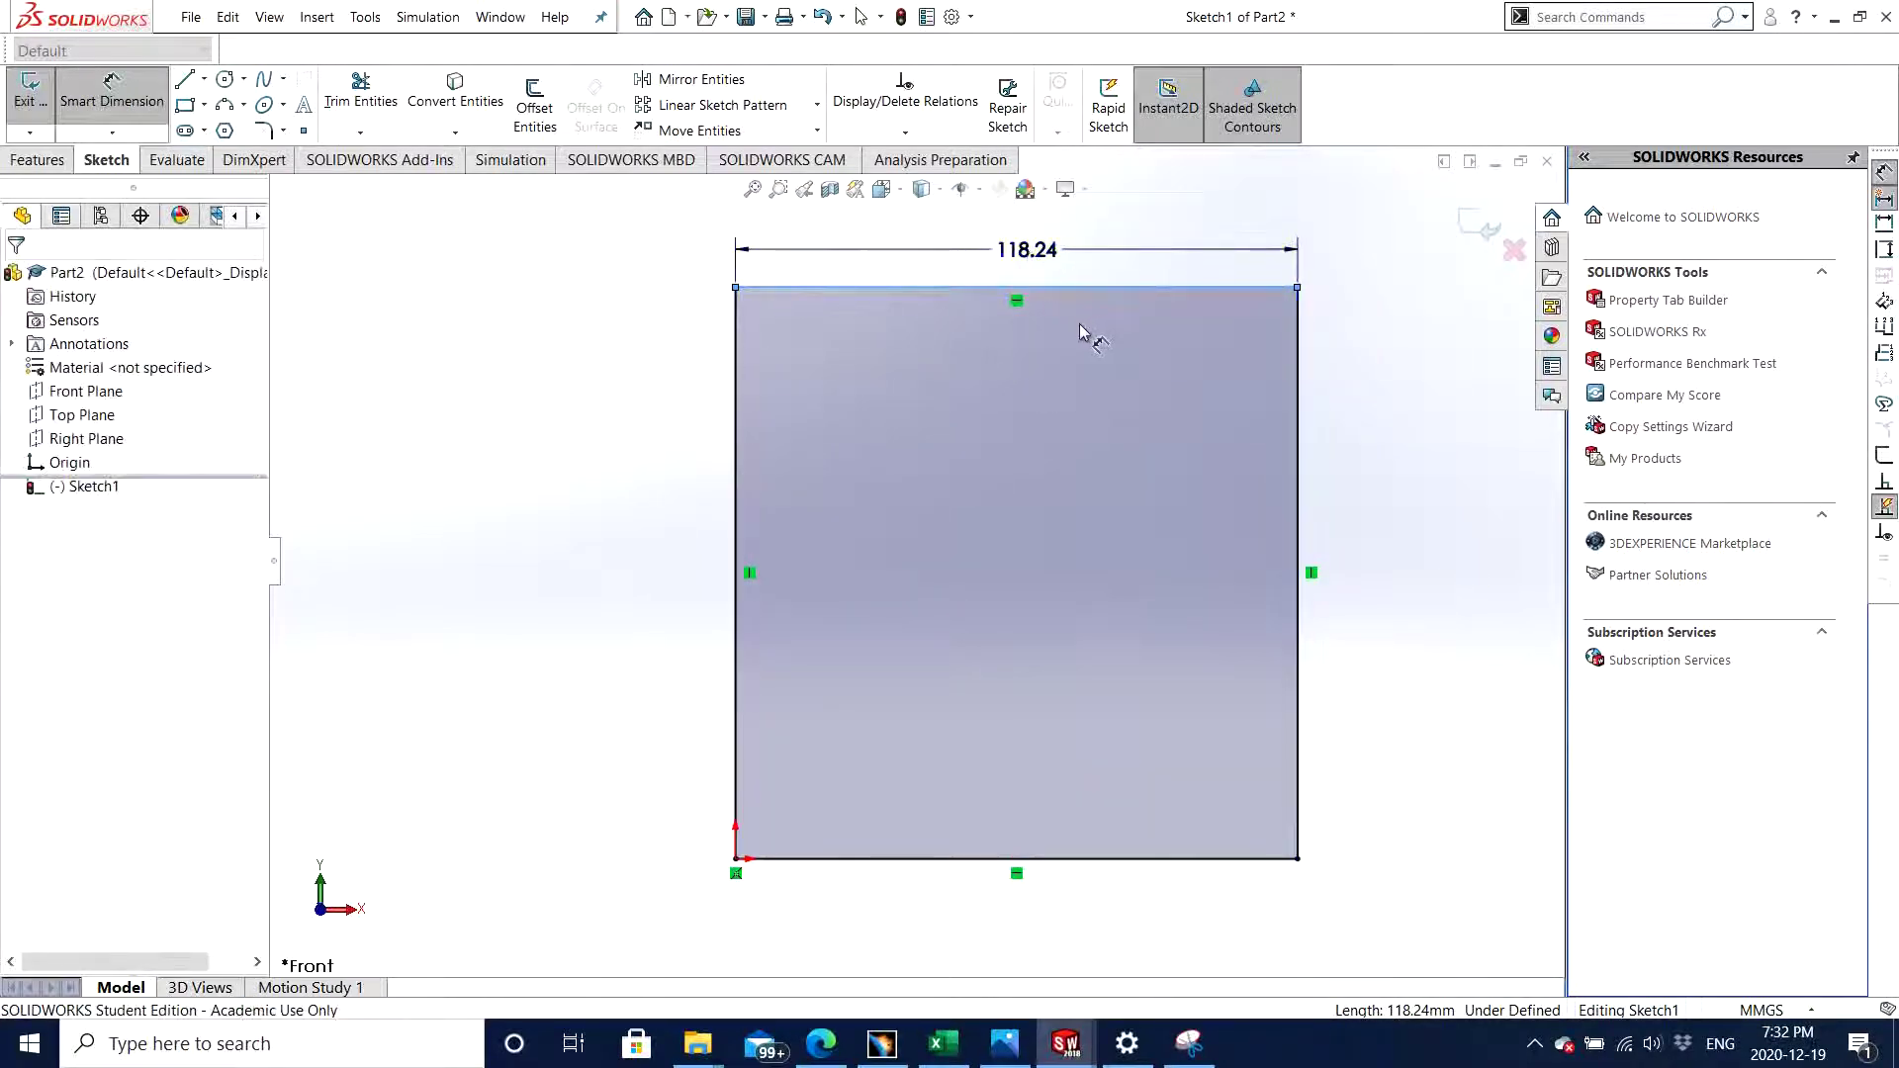
text(120)
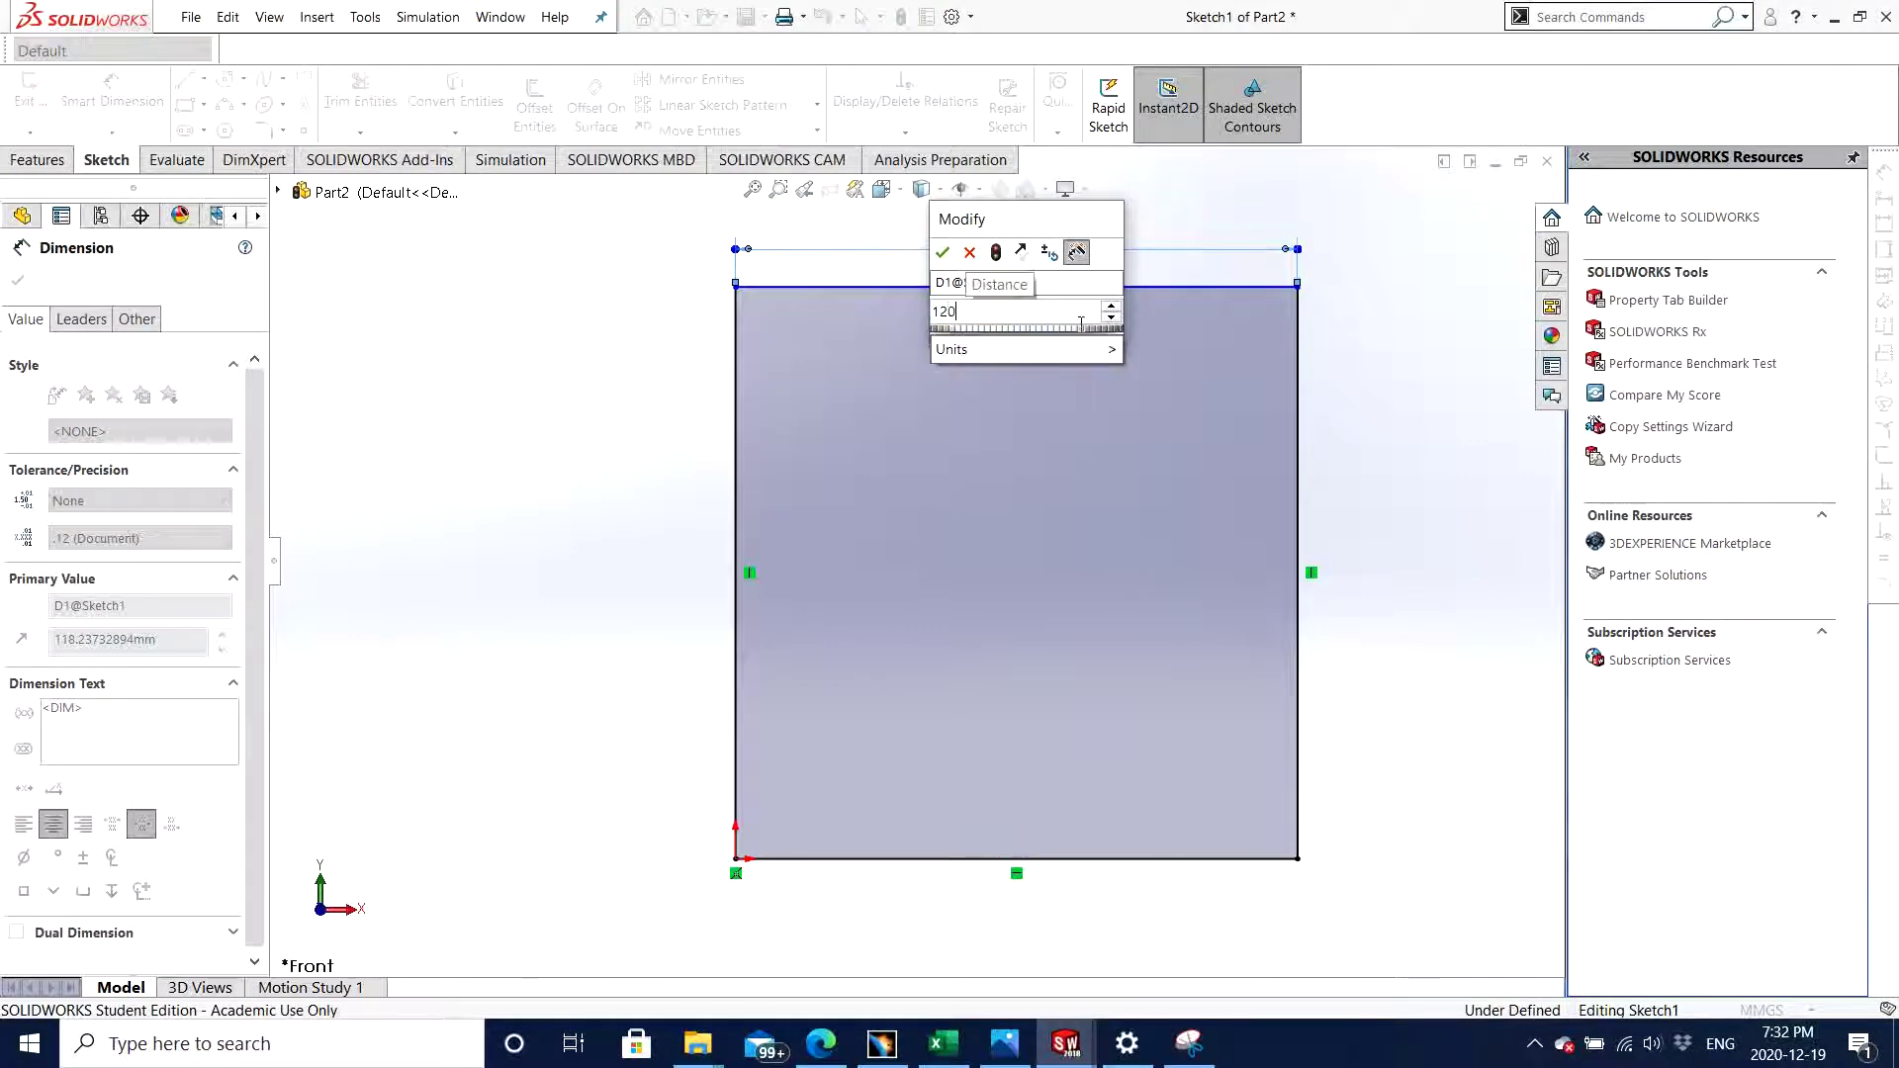
key(Return)
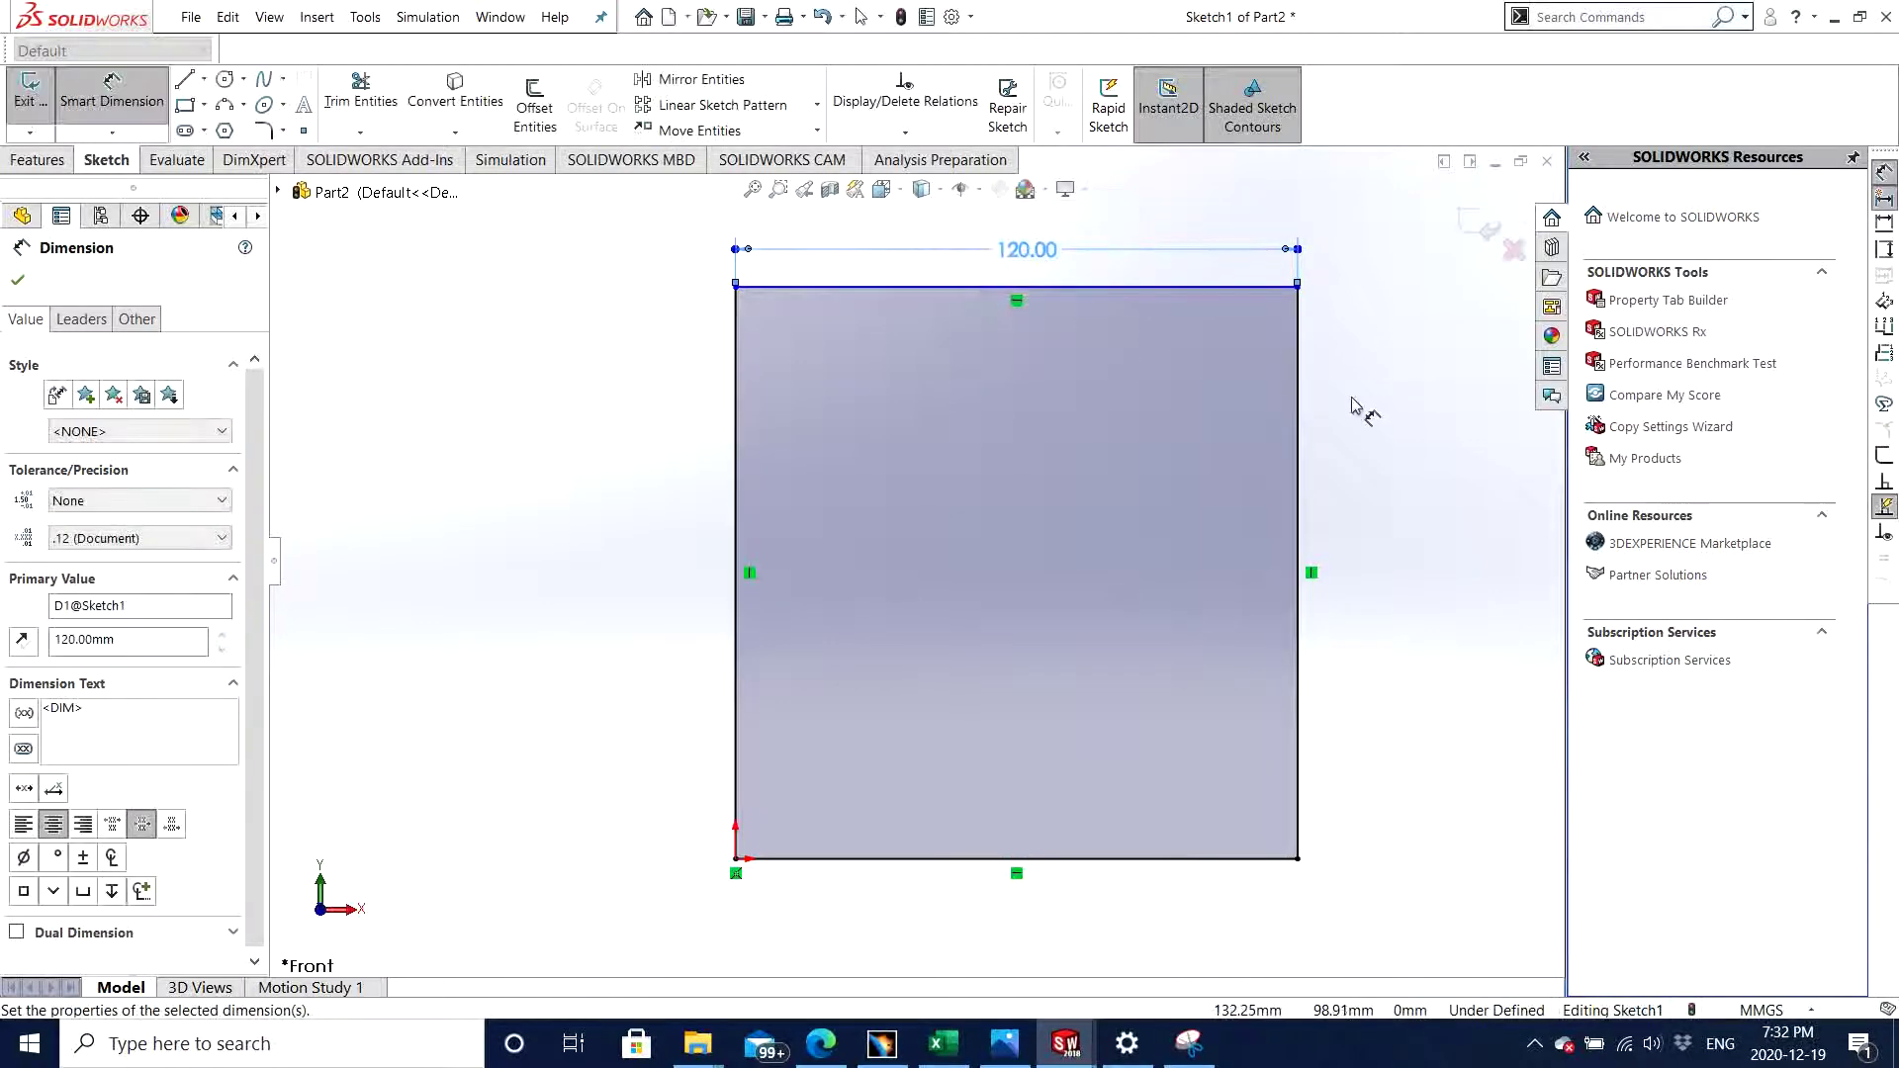
- Dimension the rectangle's right edge, set its height to 120 mm, and exit the sketch
click(1298, 440)
click(1420, 479)
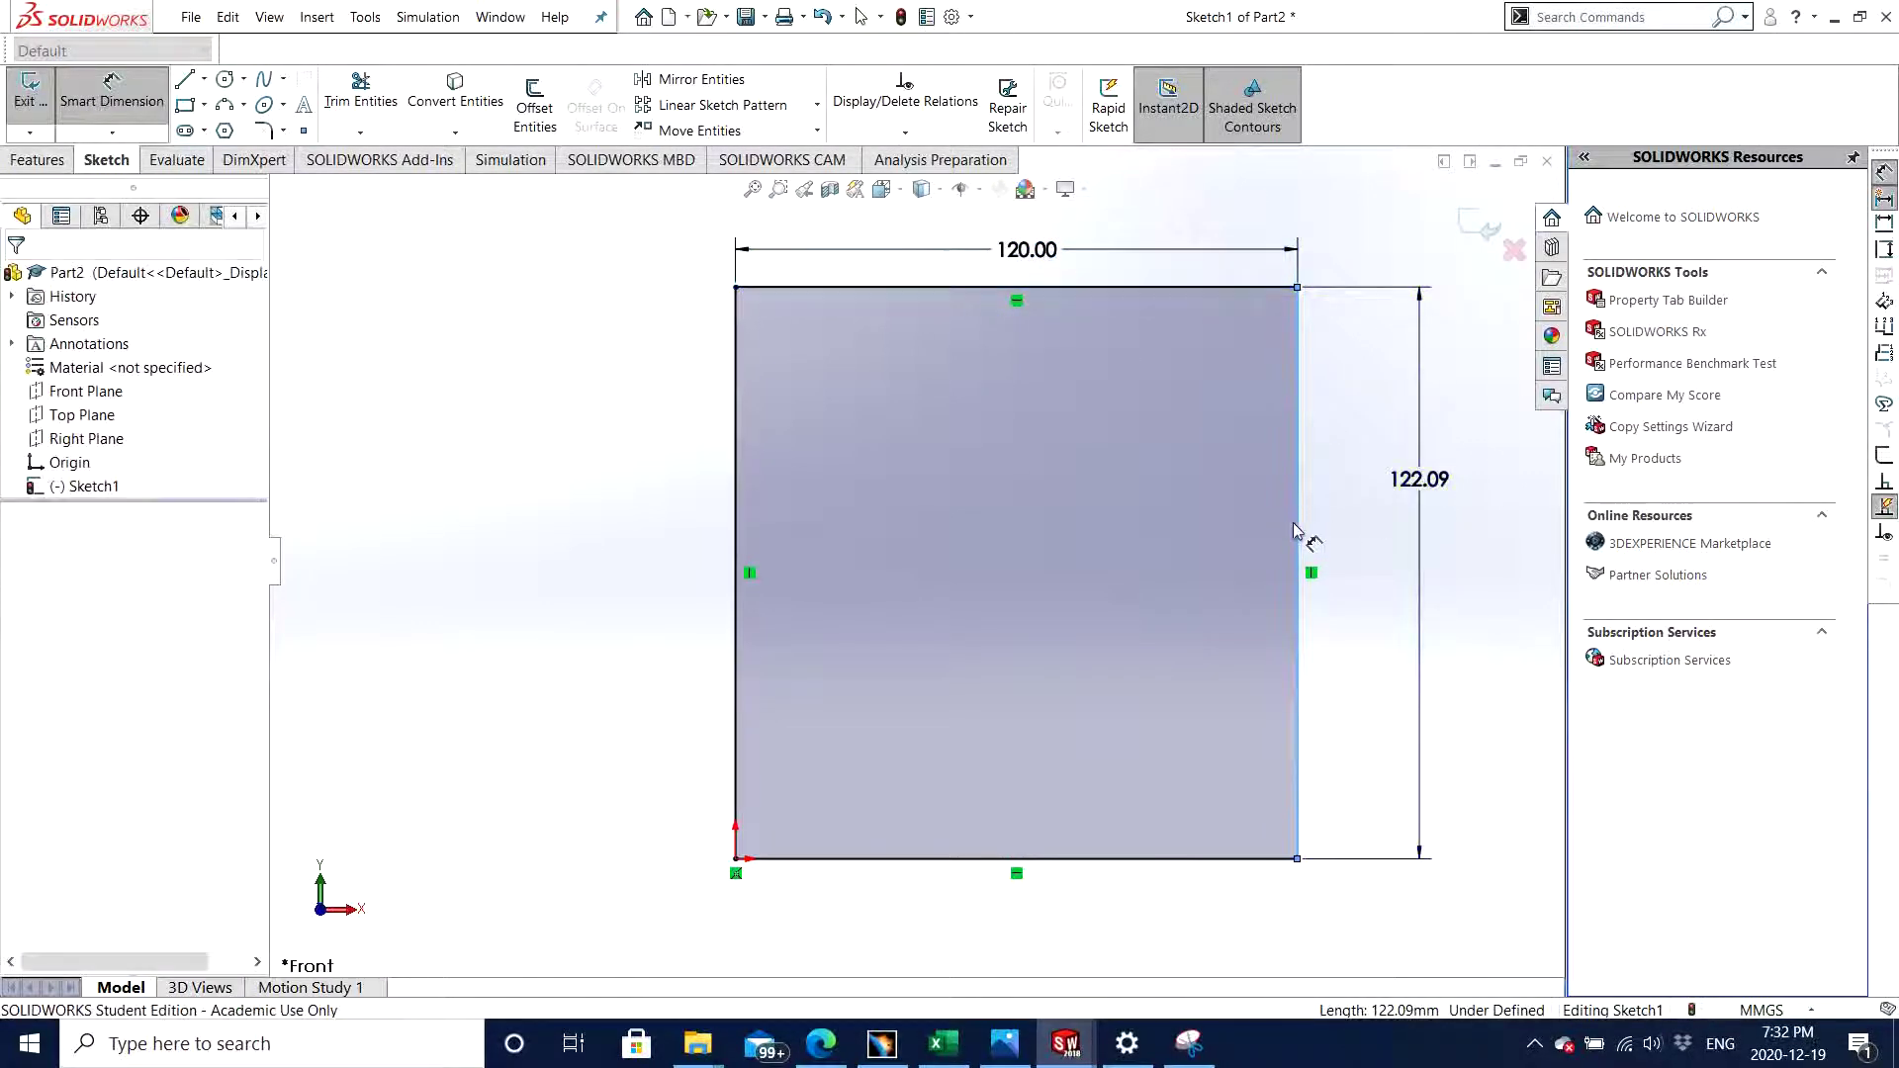
text(120)
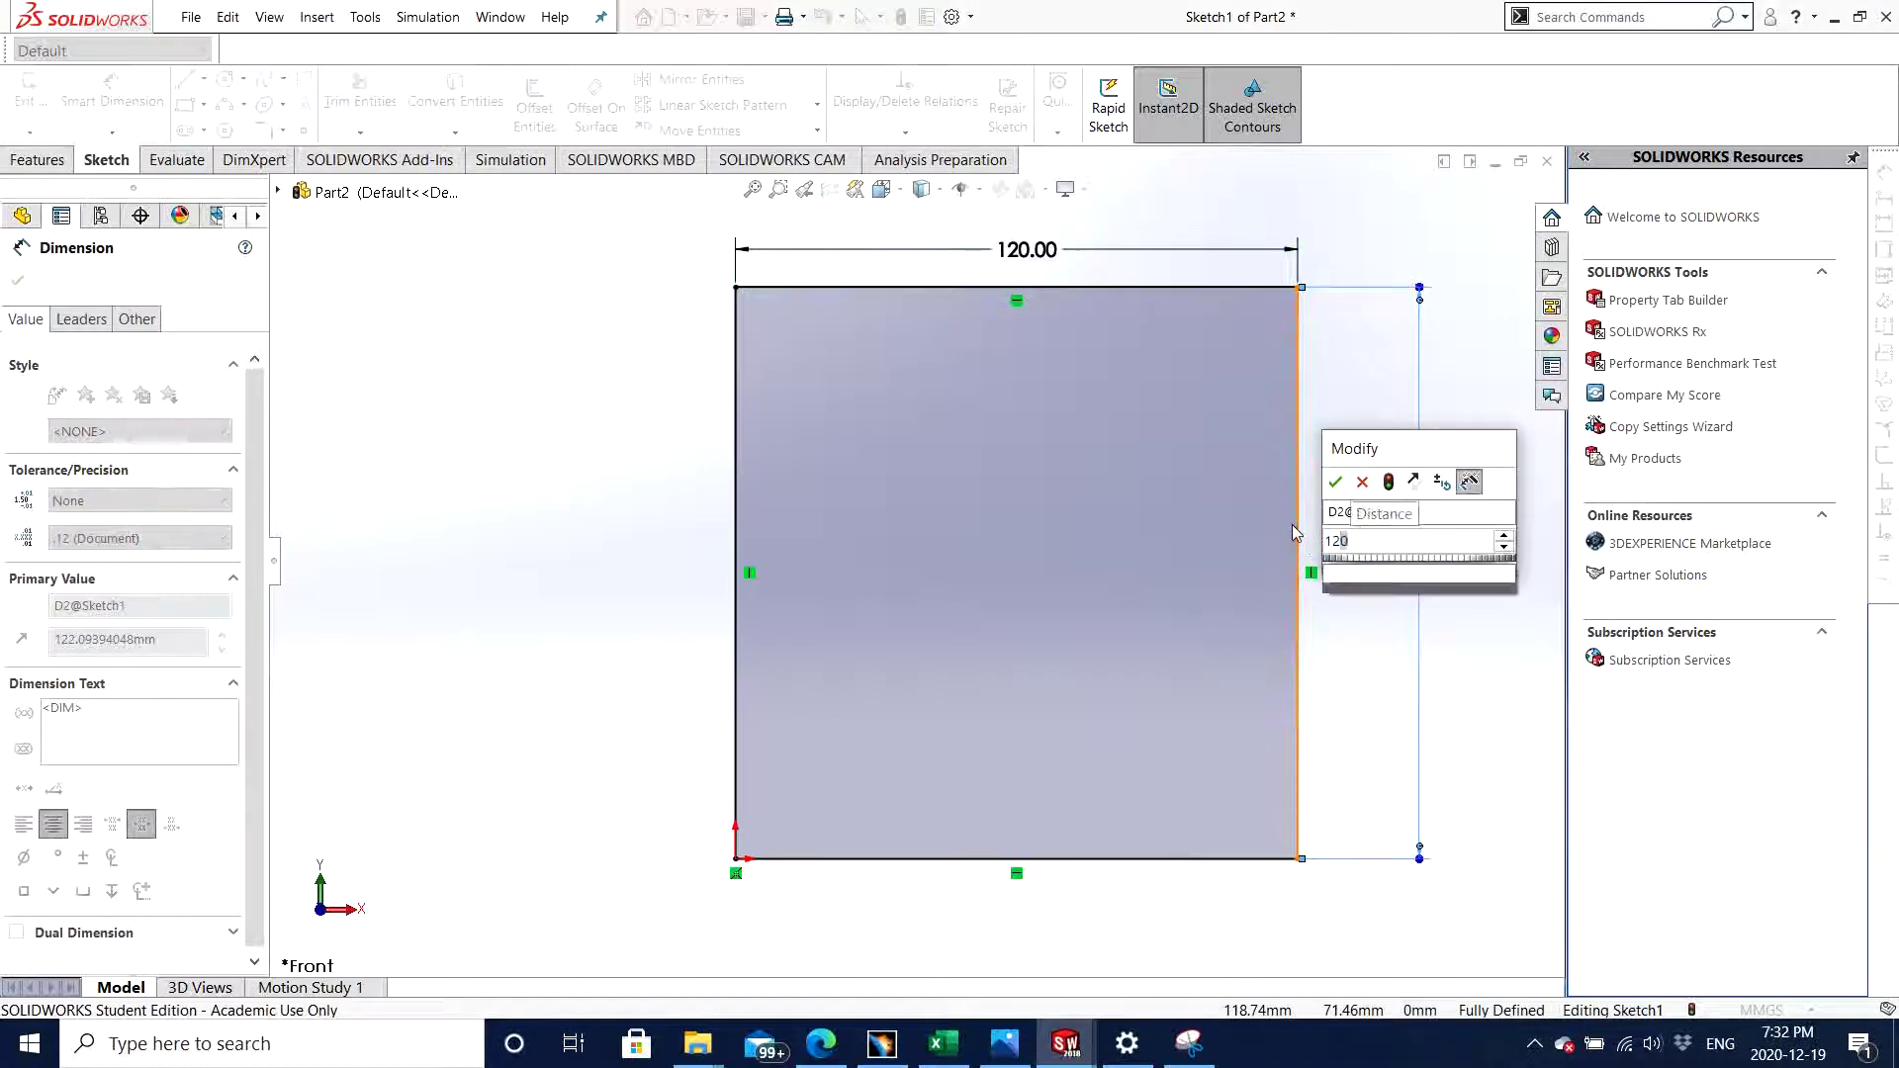
key(Return)
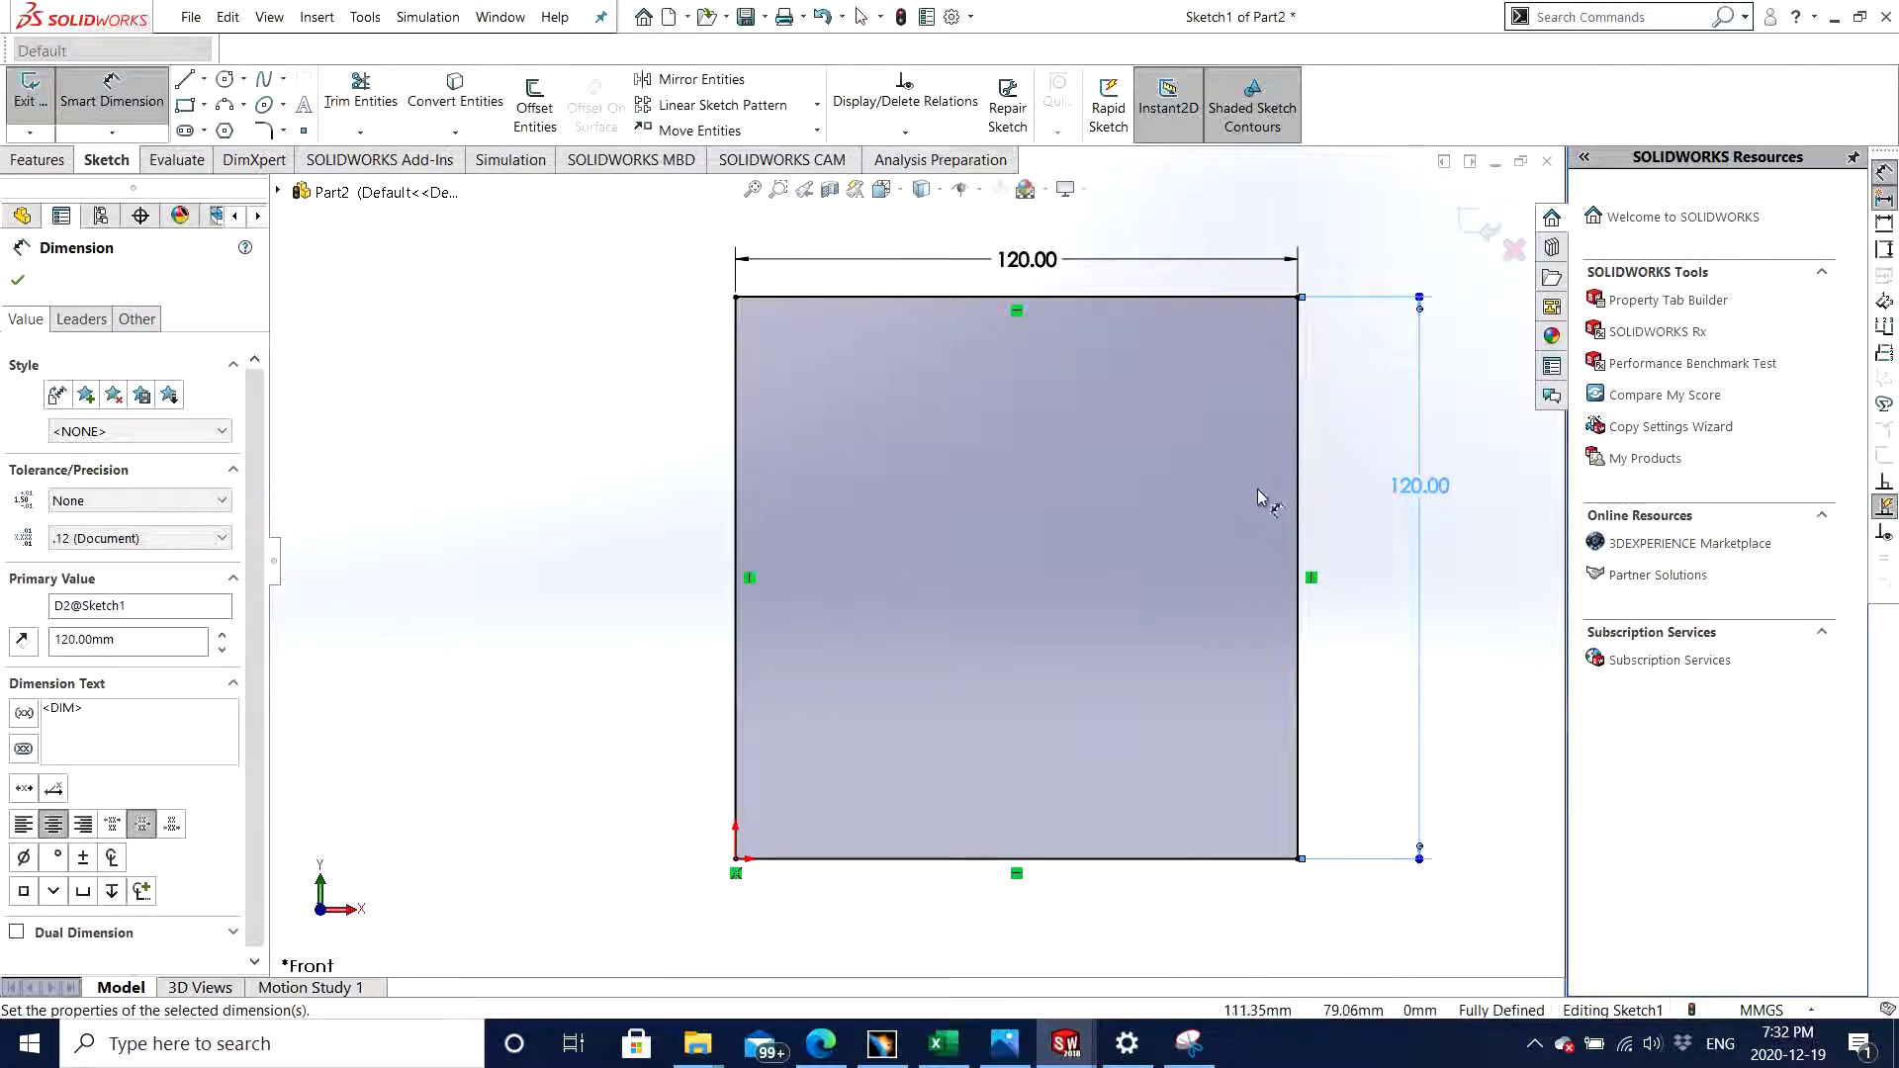
click(17, 280)
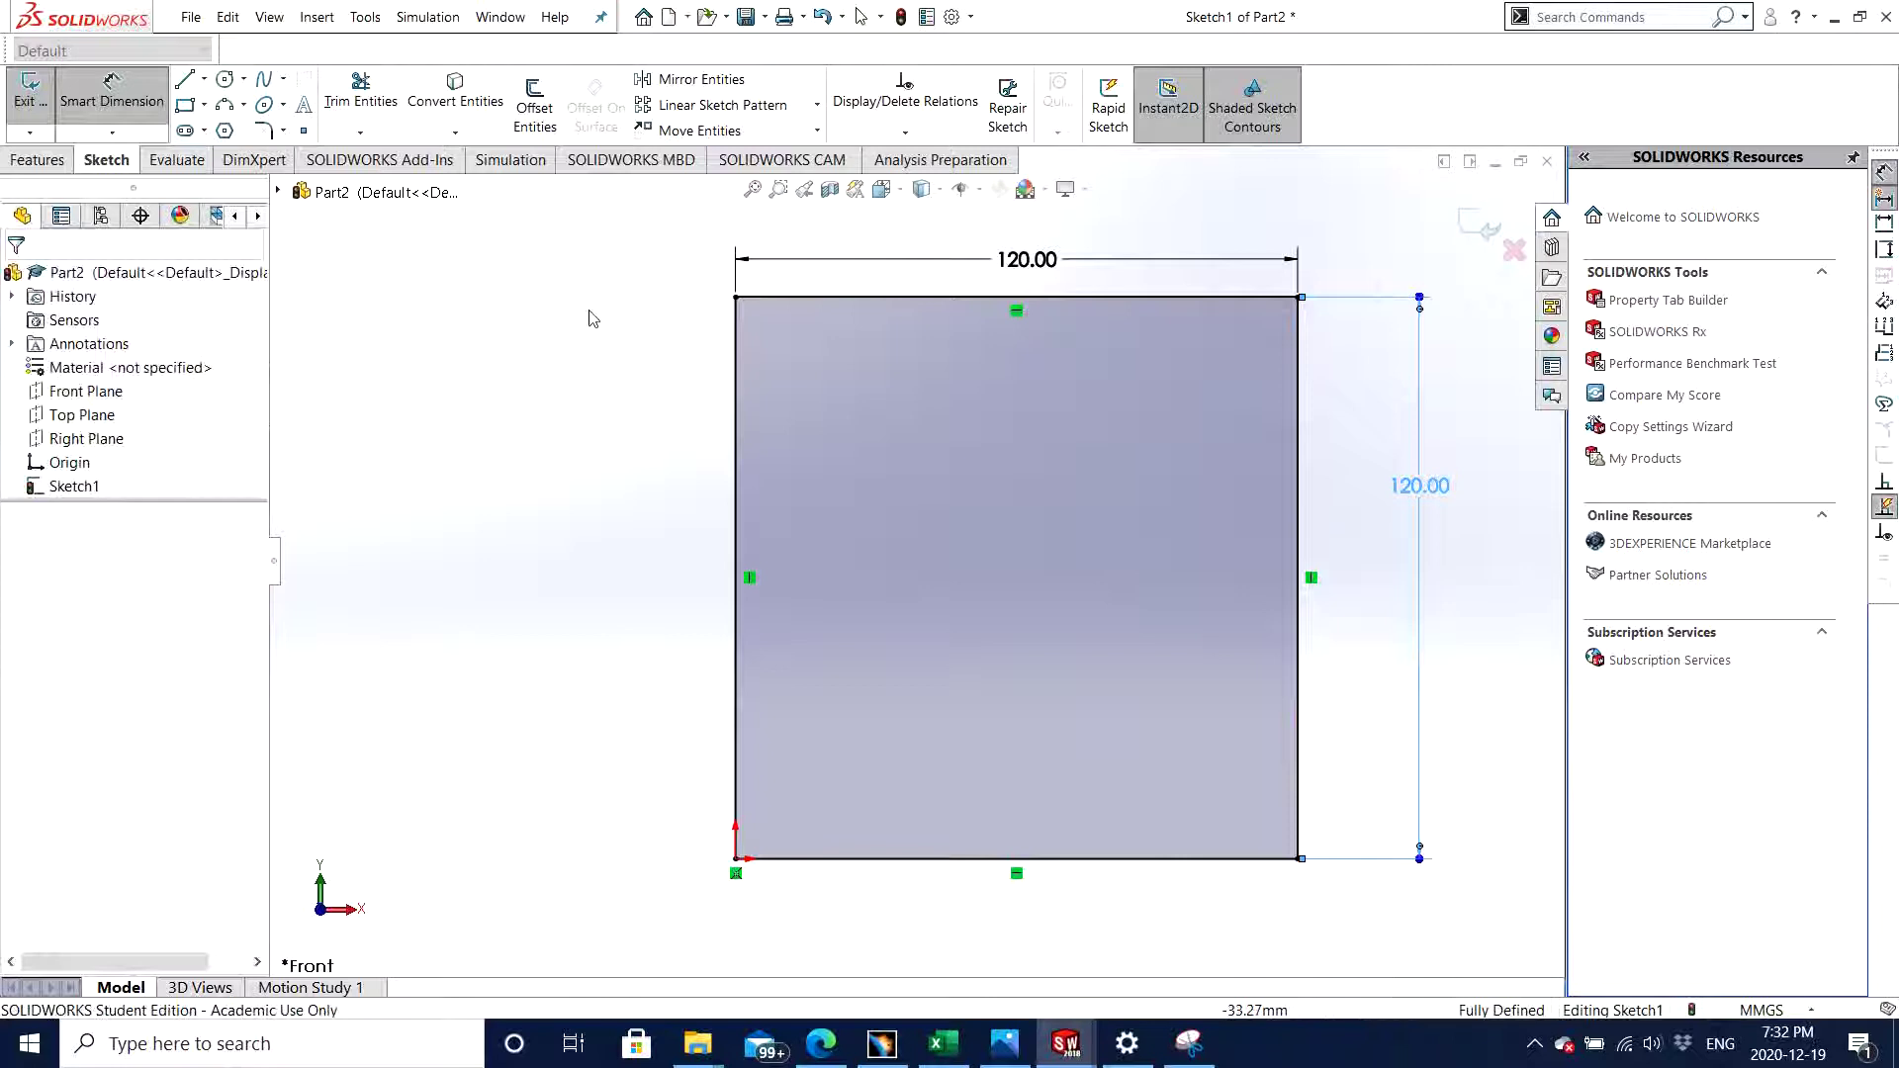
scroll(656, 411, up, 2)
scroll(1305, 395, down, 3)
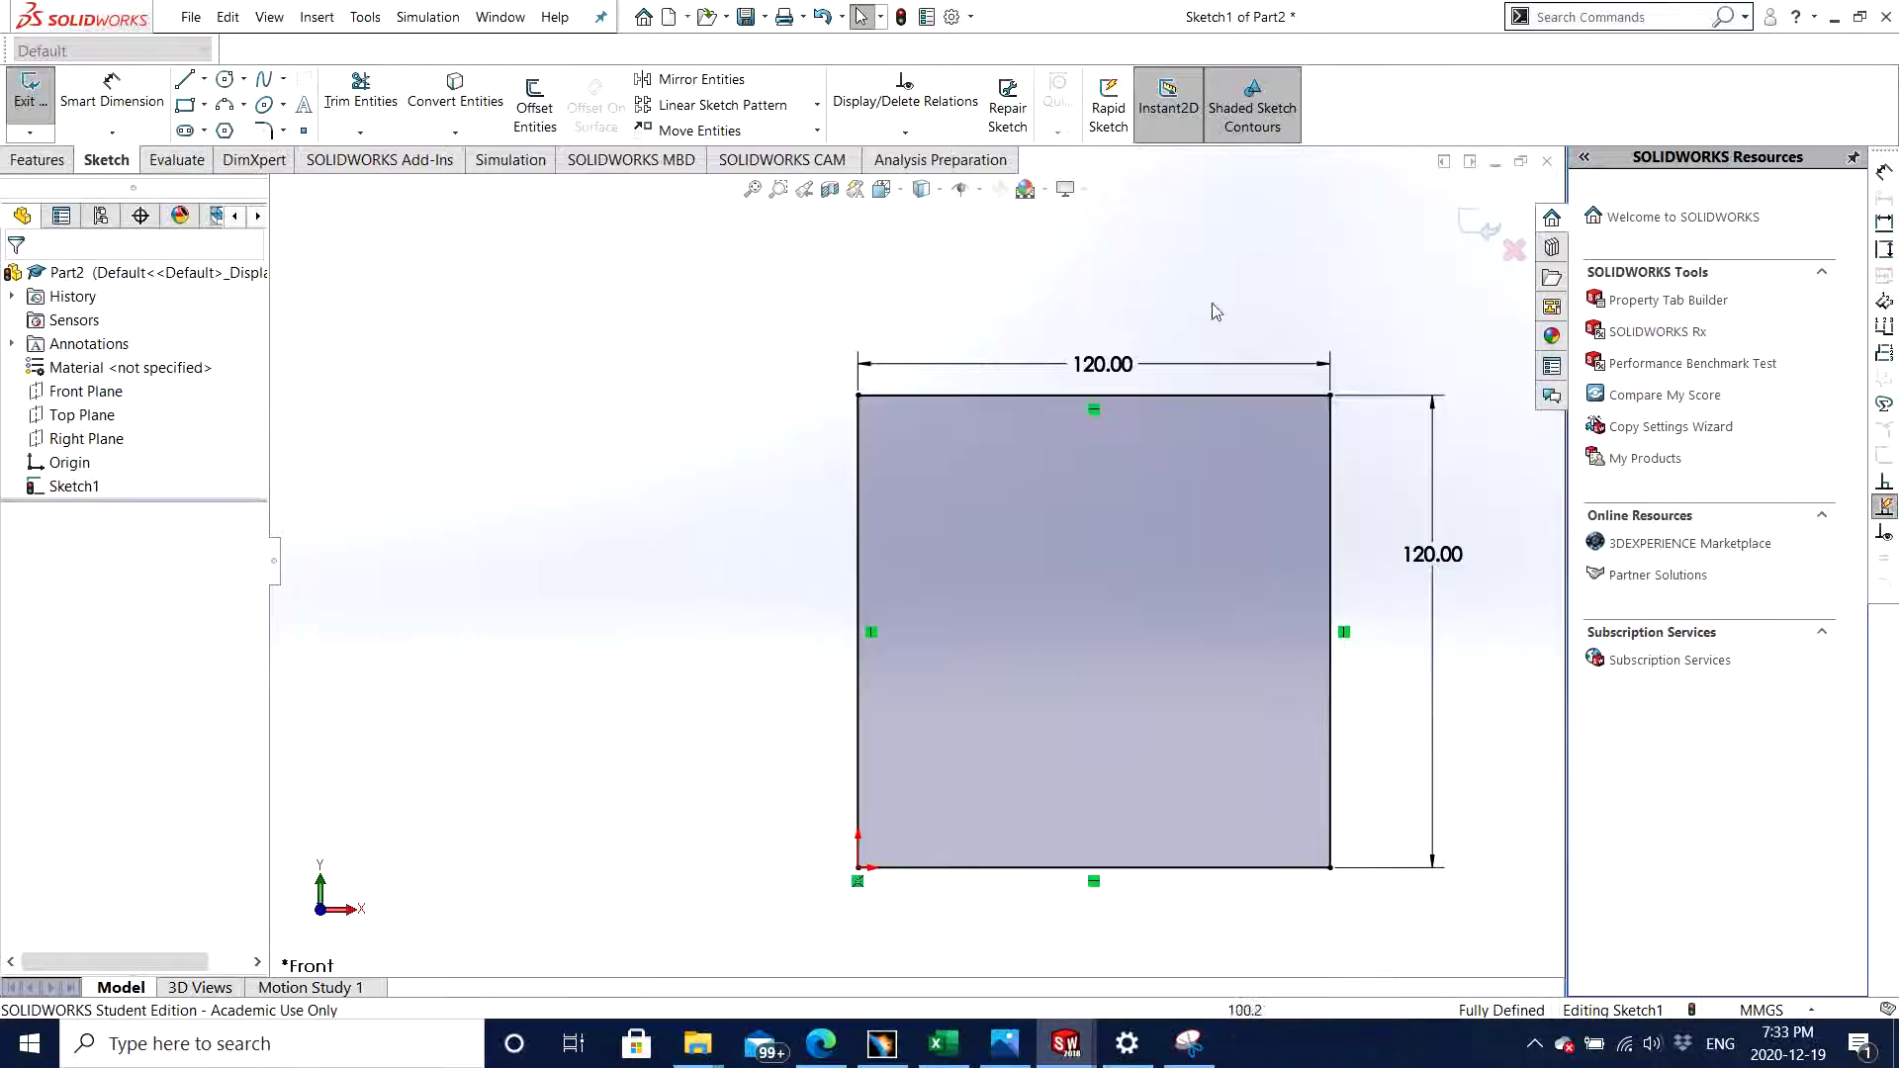
click(1489, 235)
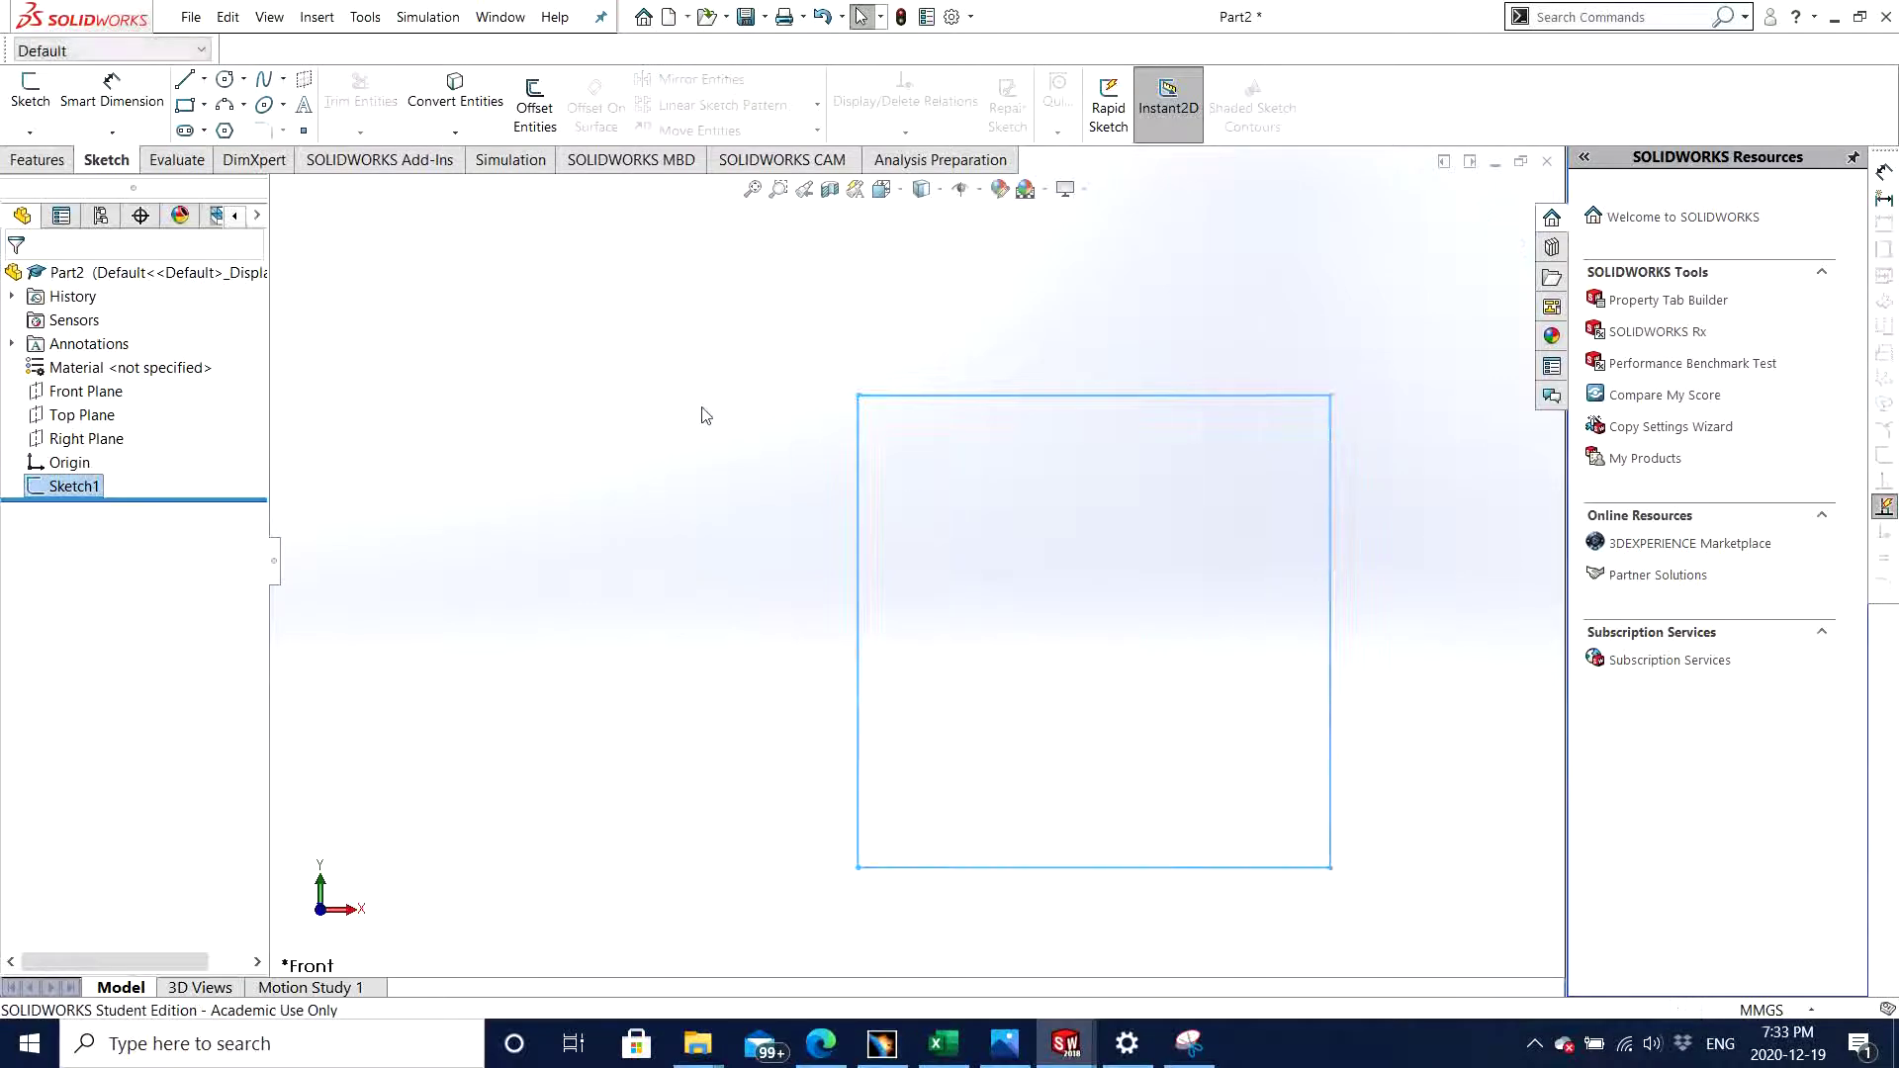
- Preview a 360° revolve of the square sketch about its top edge
click(1073, 644)
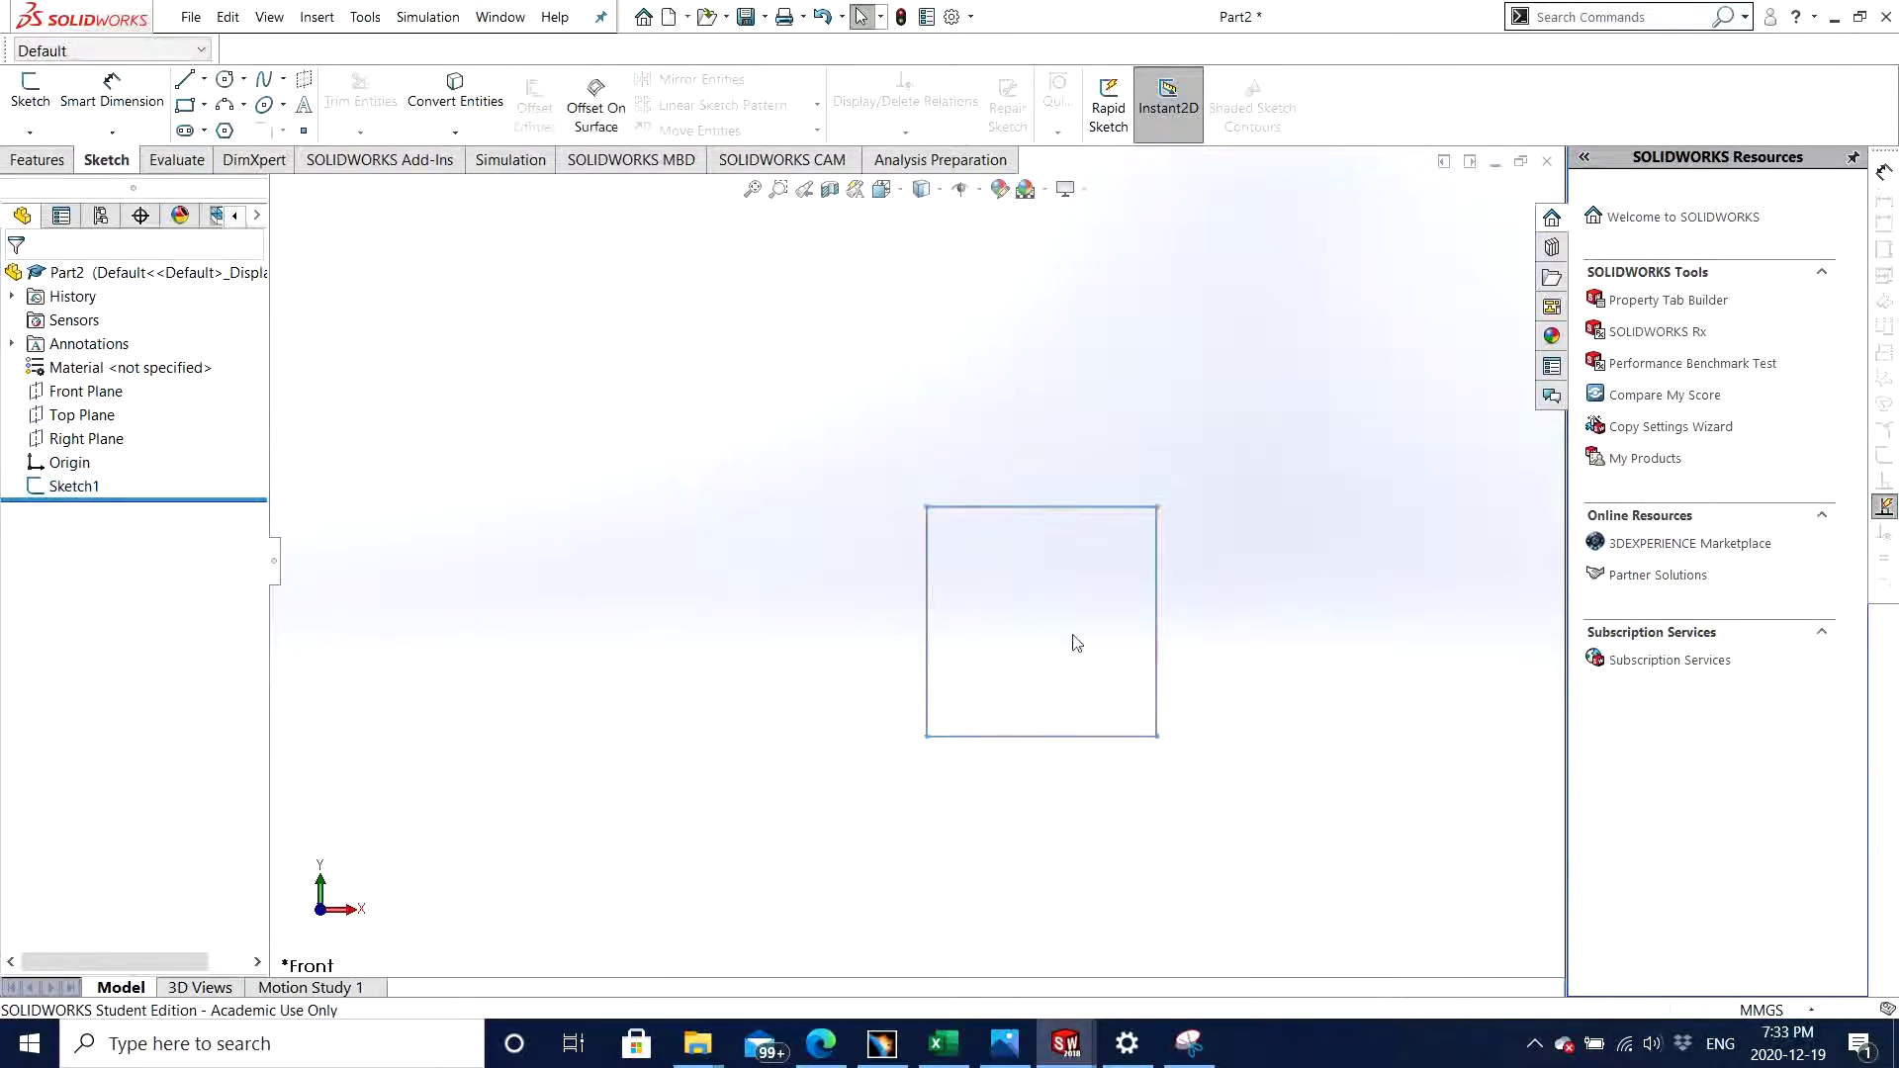
mouse_move(1072, 644)
middle_down()
mouse_move(1052, 670)
mouse_move(1106, 704)
middle_up()
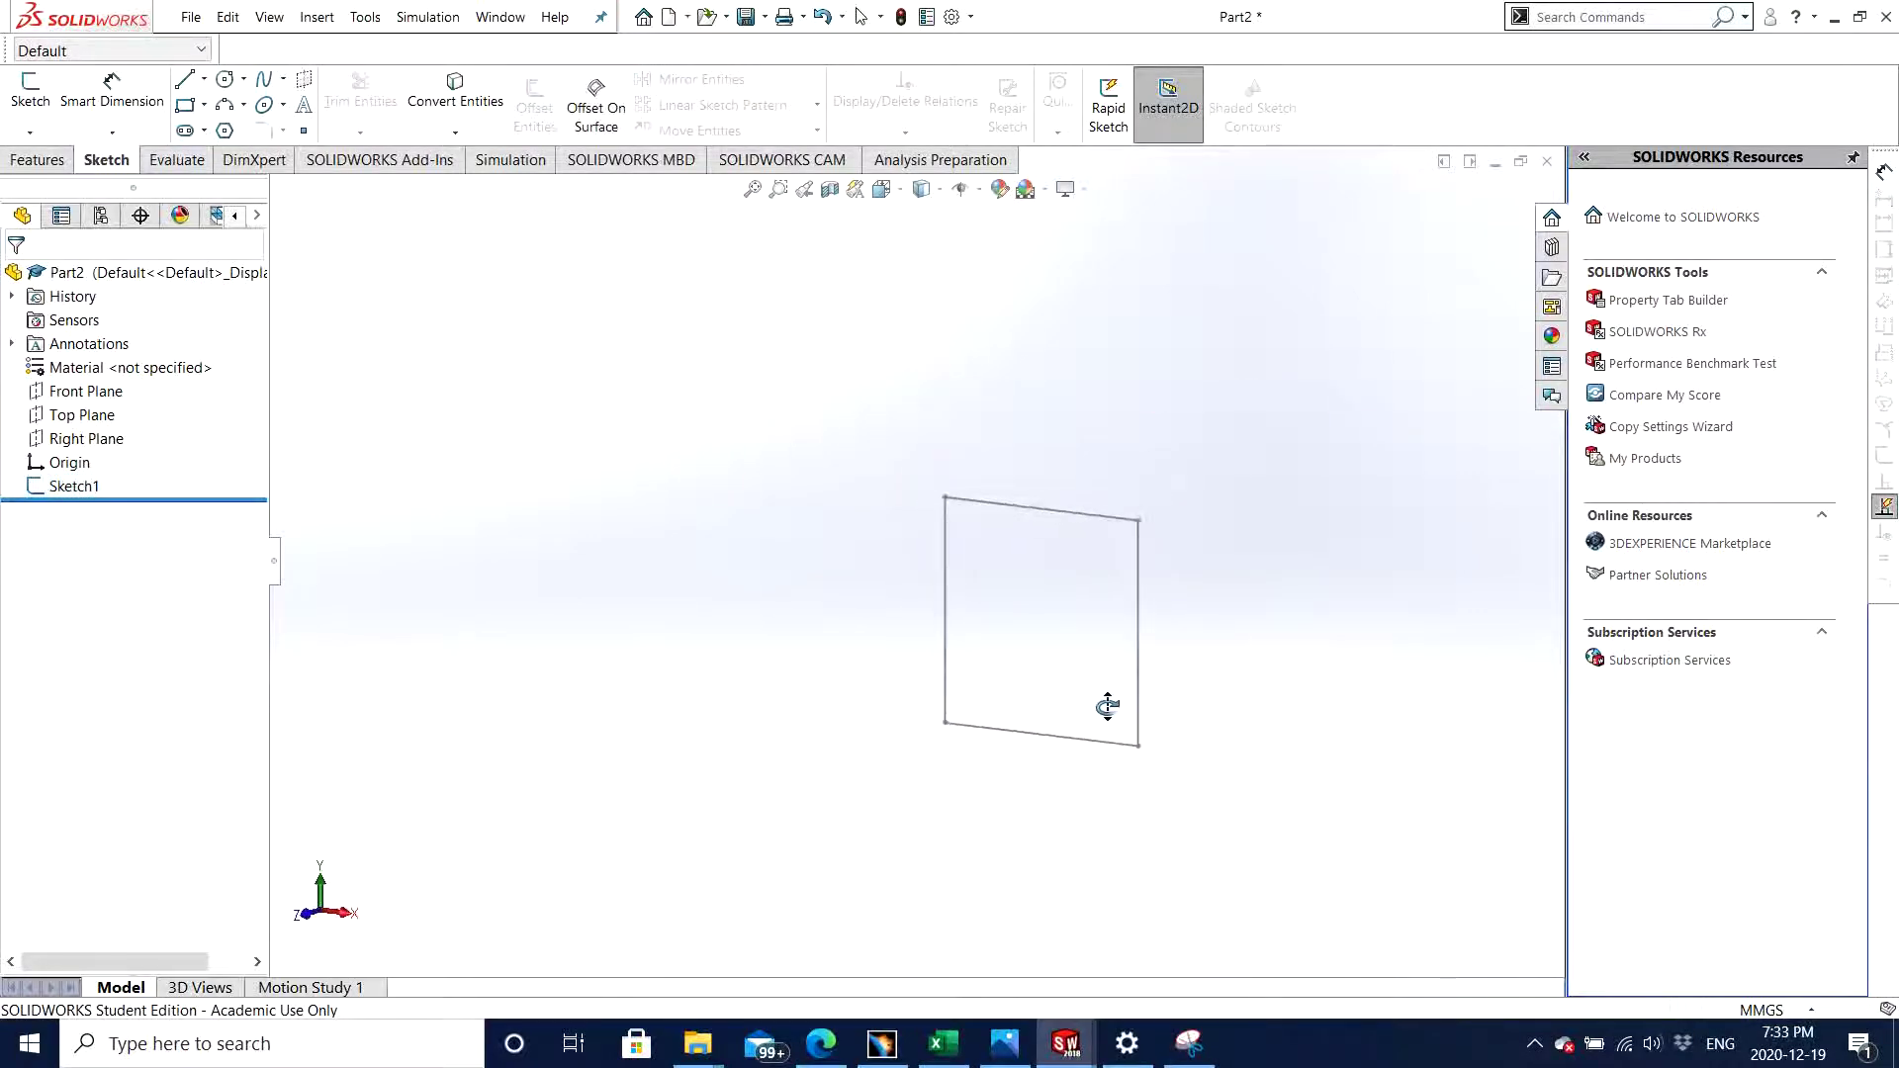
click(42, 164)
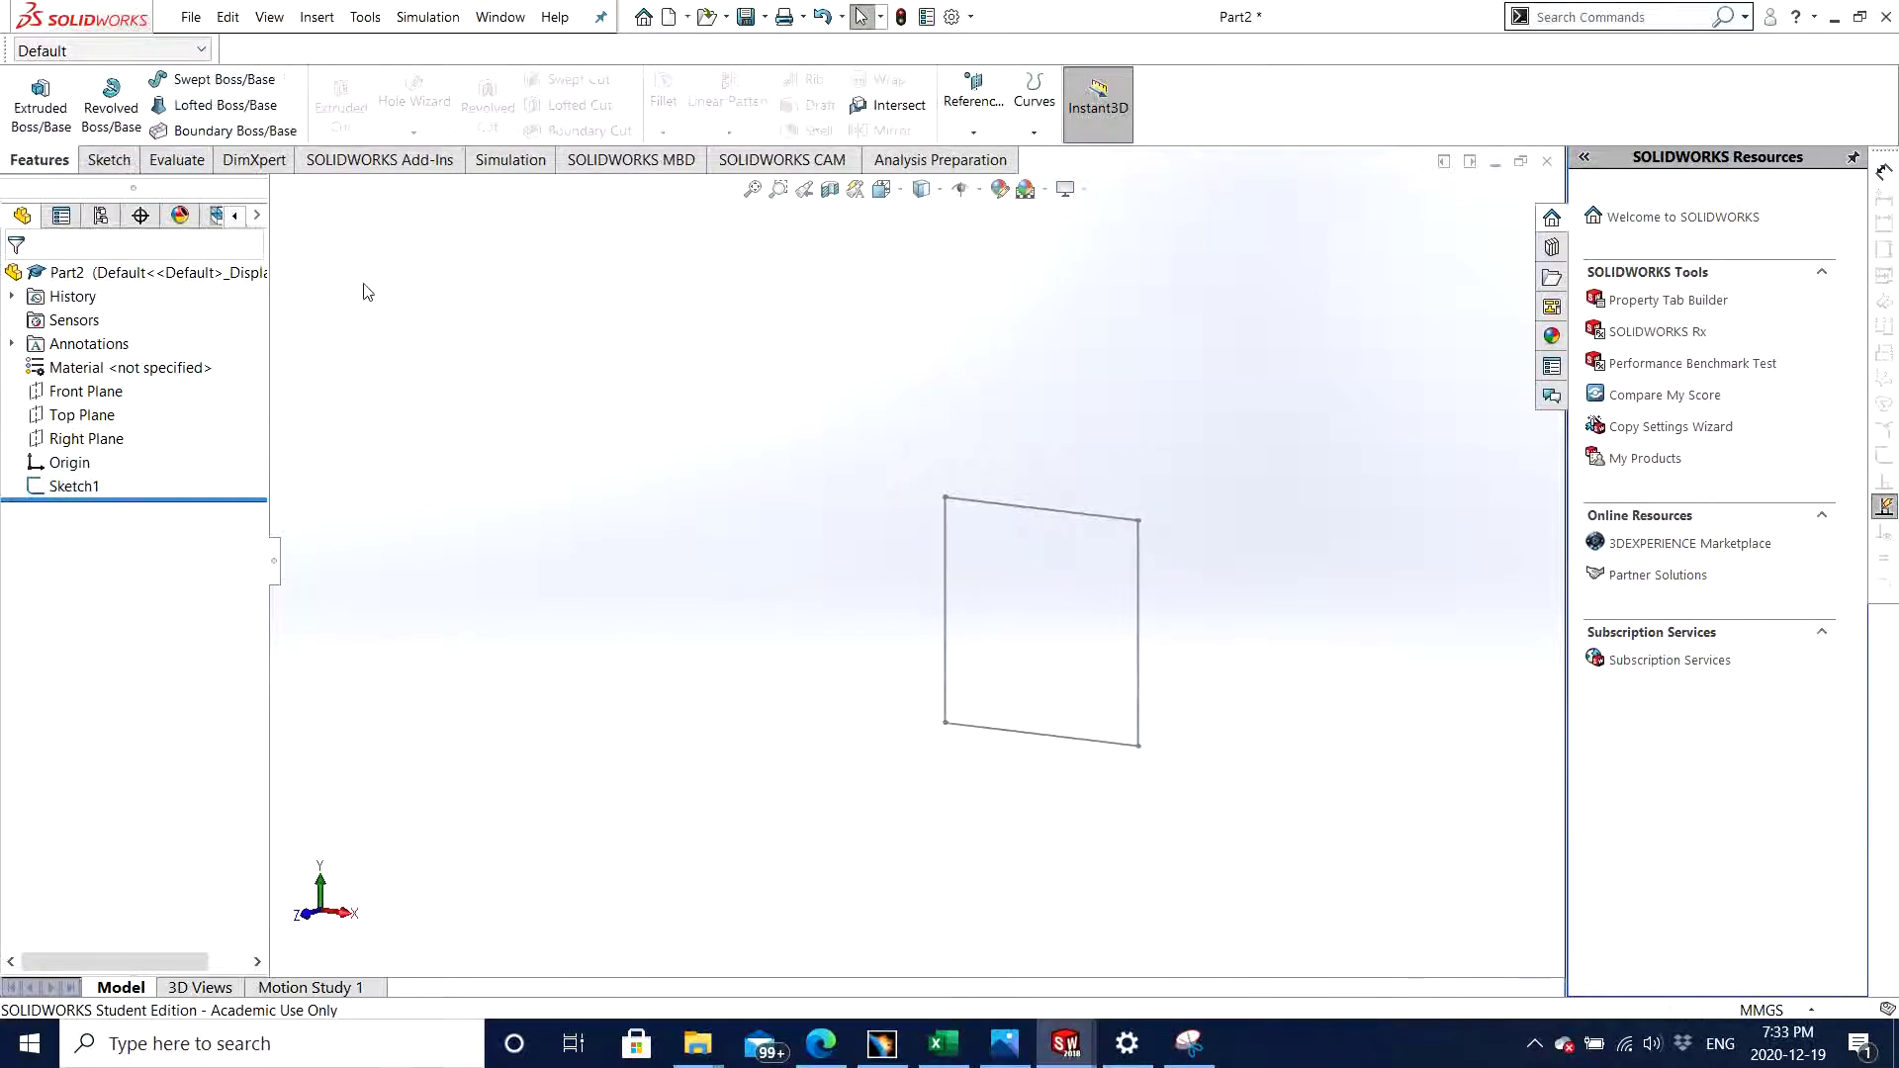
click(126, 131)
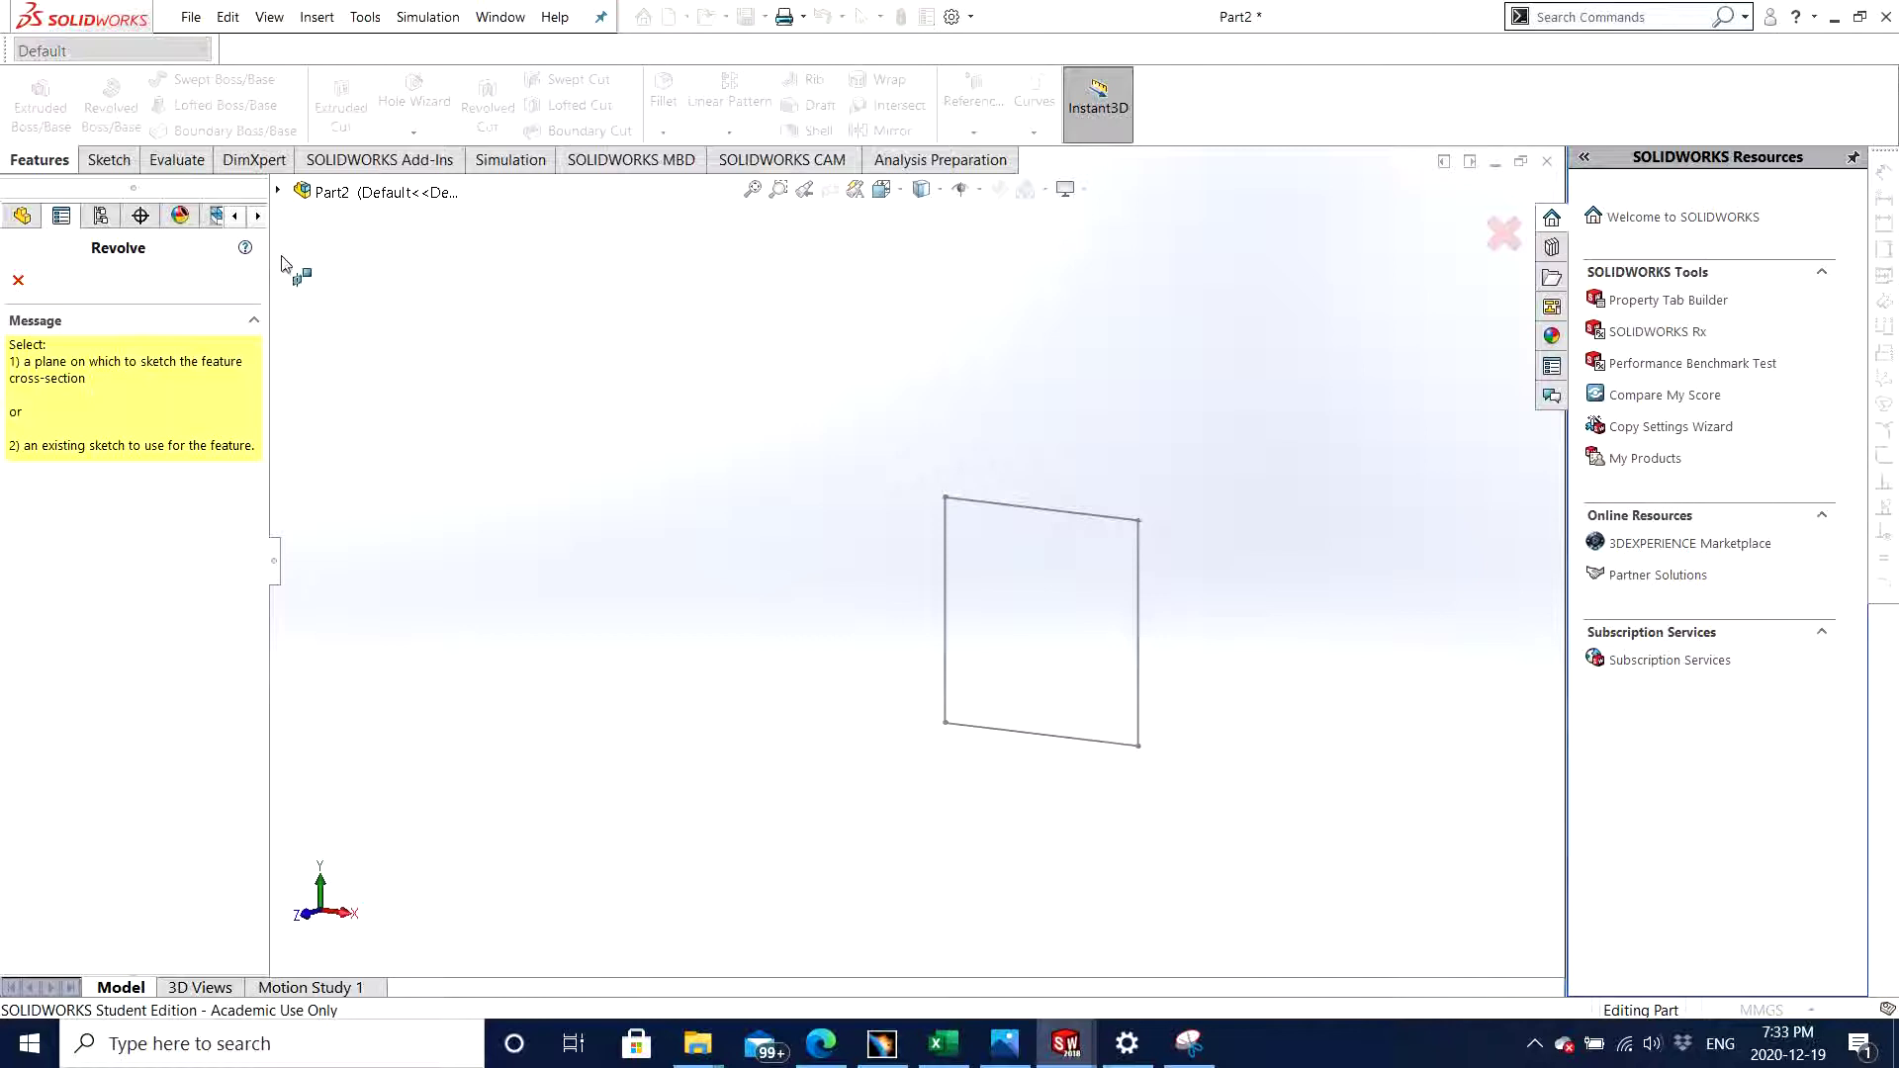
click(1057, 513)
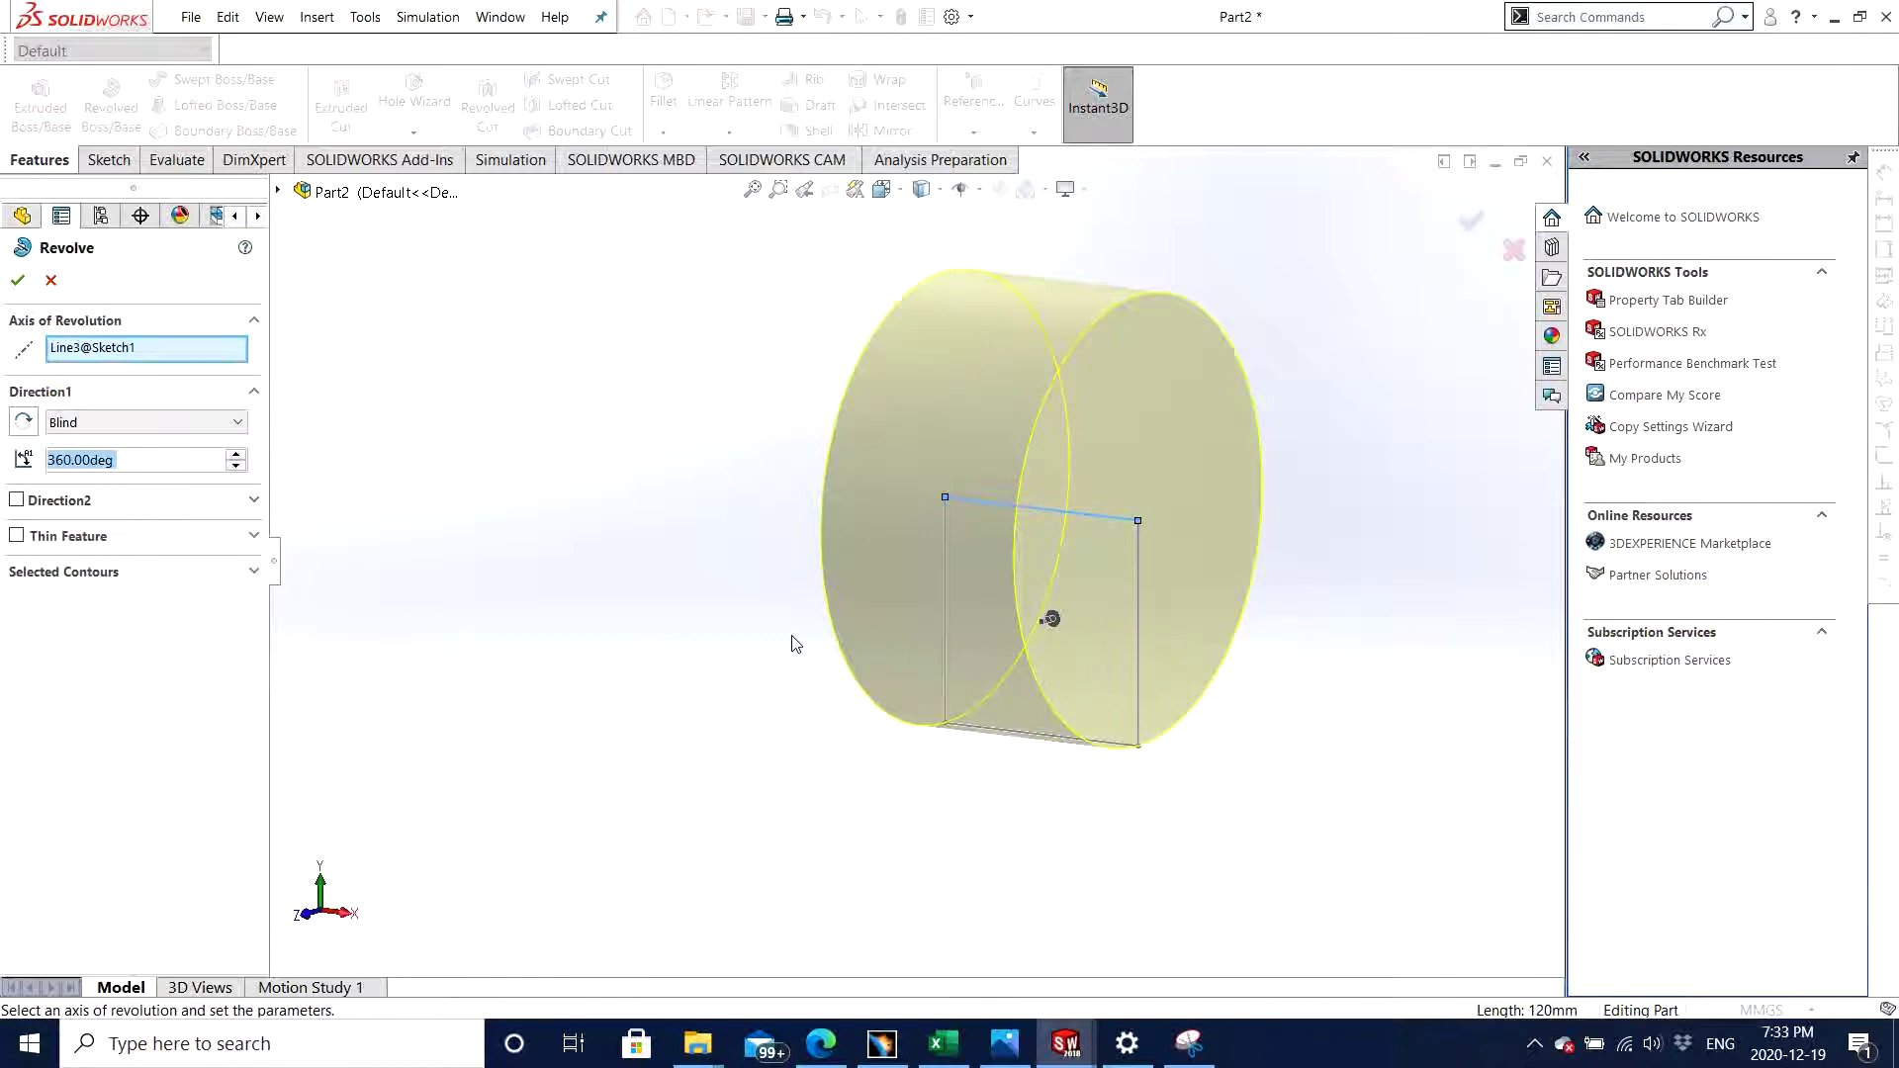
mouse_move(789, 644)
middle_down()
mouse_move(1022, 679)
mouse_move(880, 690)
mouse_move(750, 661)
mouse_move(791, 673)
middle_up()
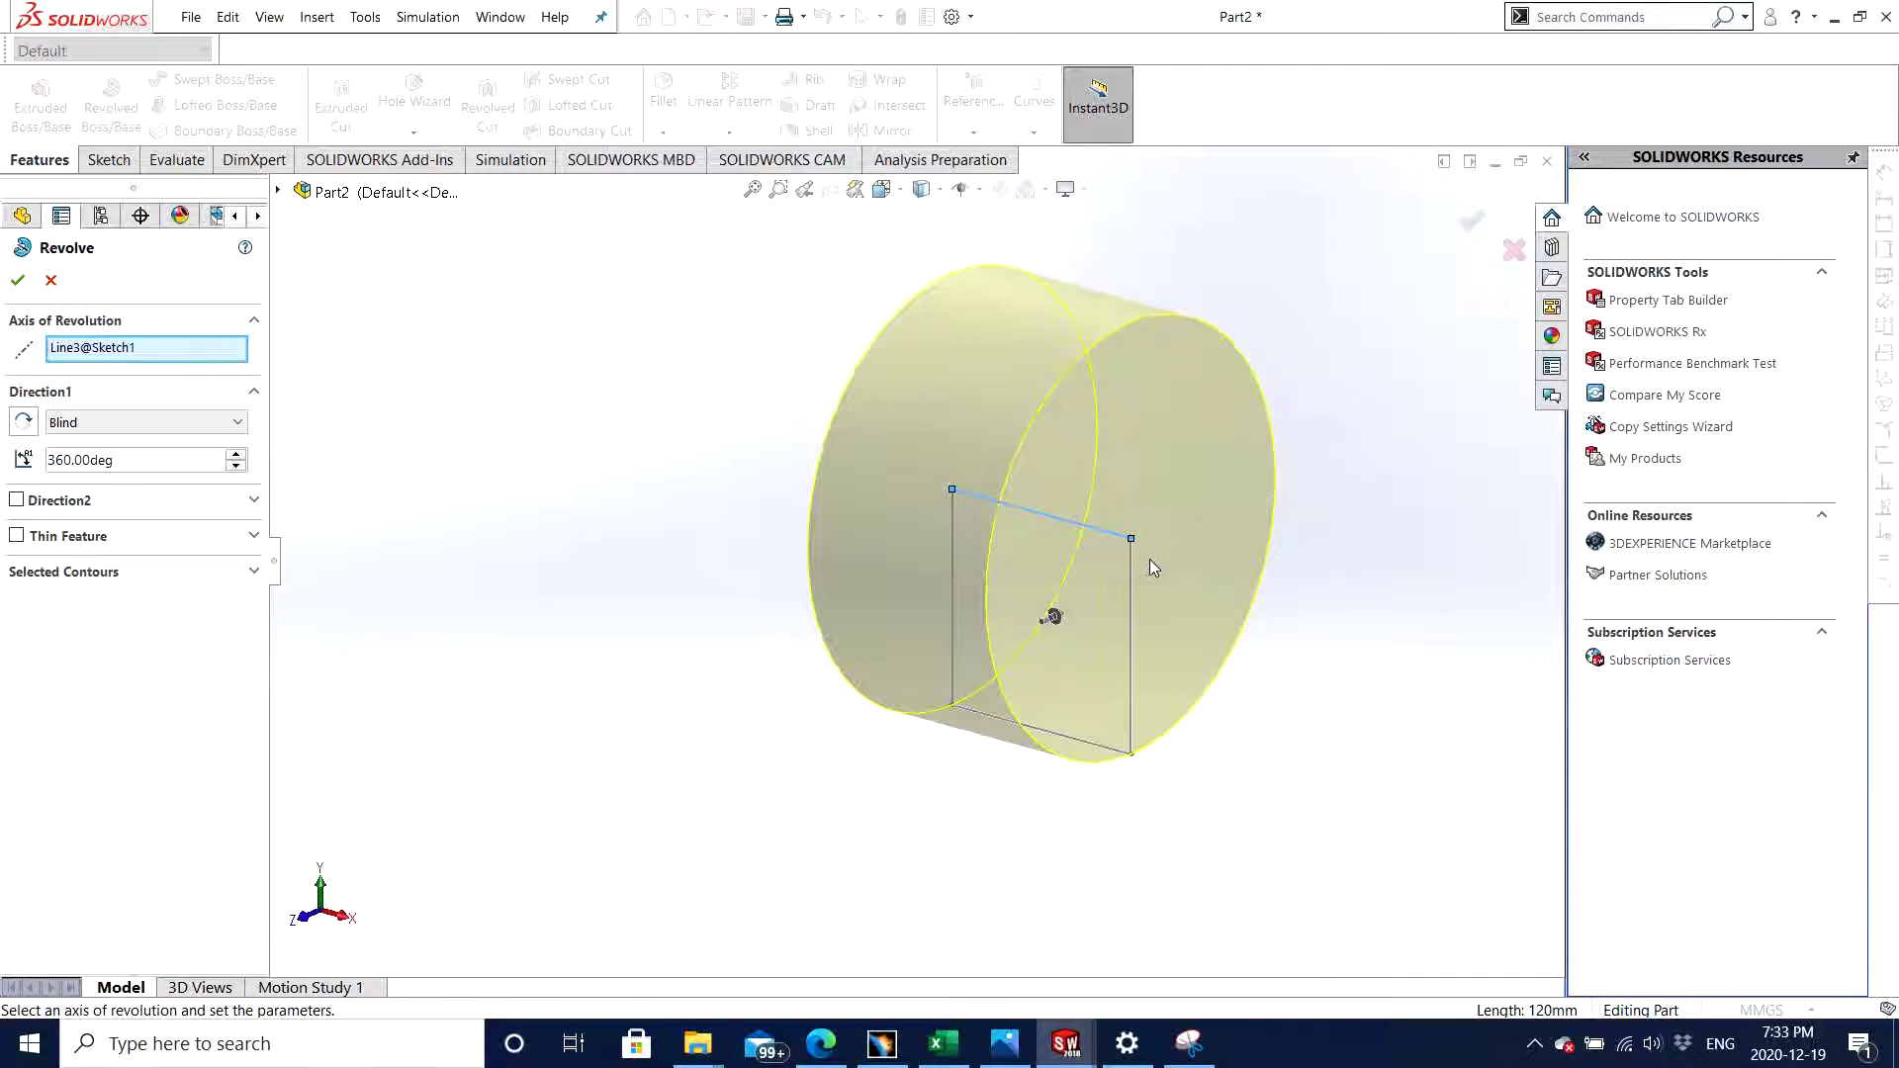
mouse_move(1131, 763)
middle_down()
mouse_move(1029, 543)
mouse_move(1178, 679)
mouse_move(1153, 742)
middle_up()
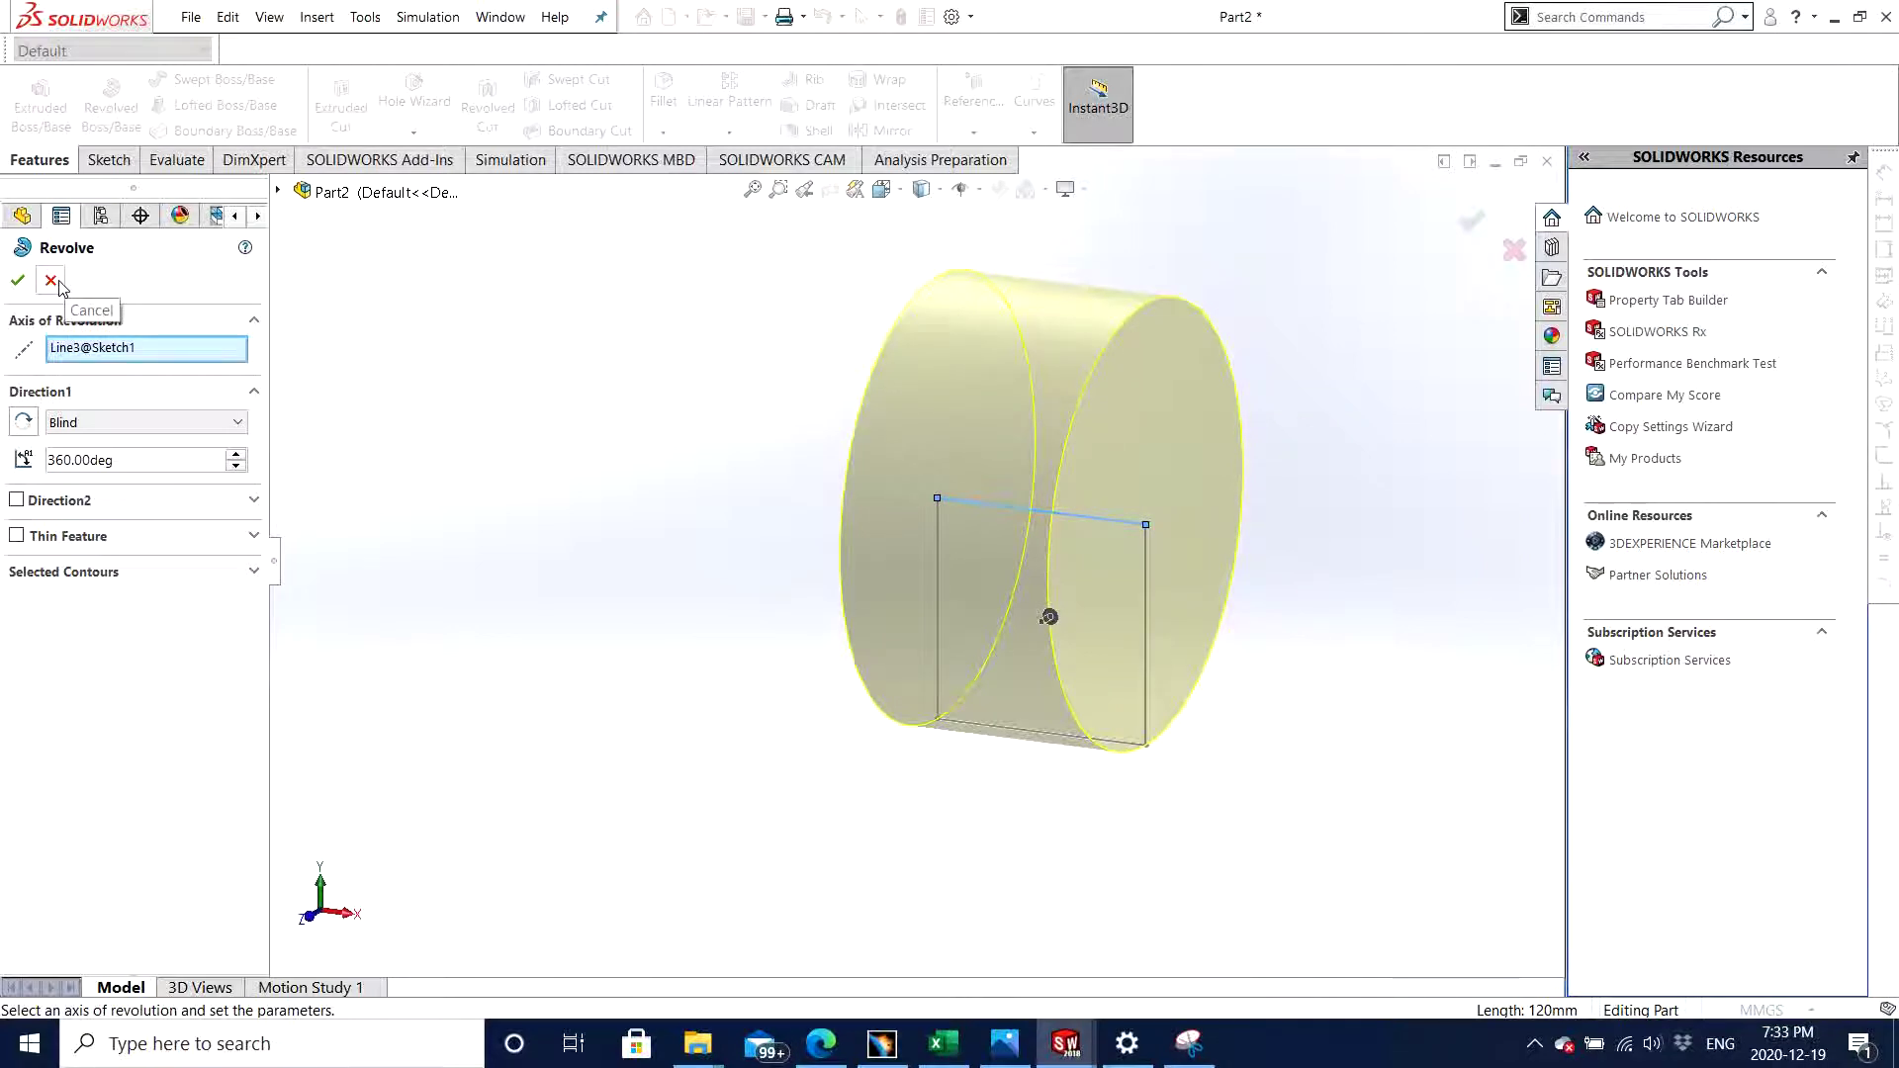
- Preview the revolve with the square's left edge as the axis of revolution and cancel the feature
click(940, 576)
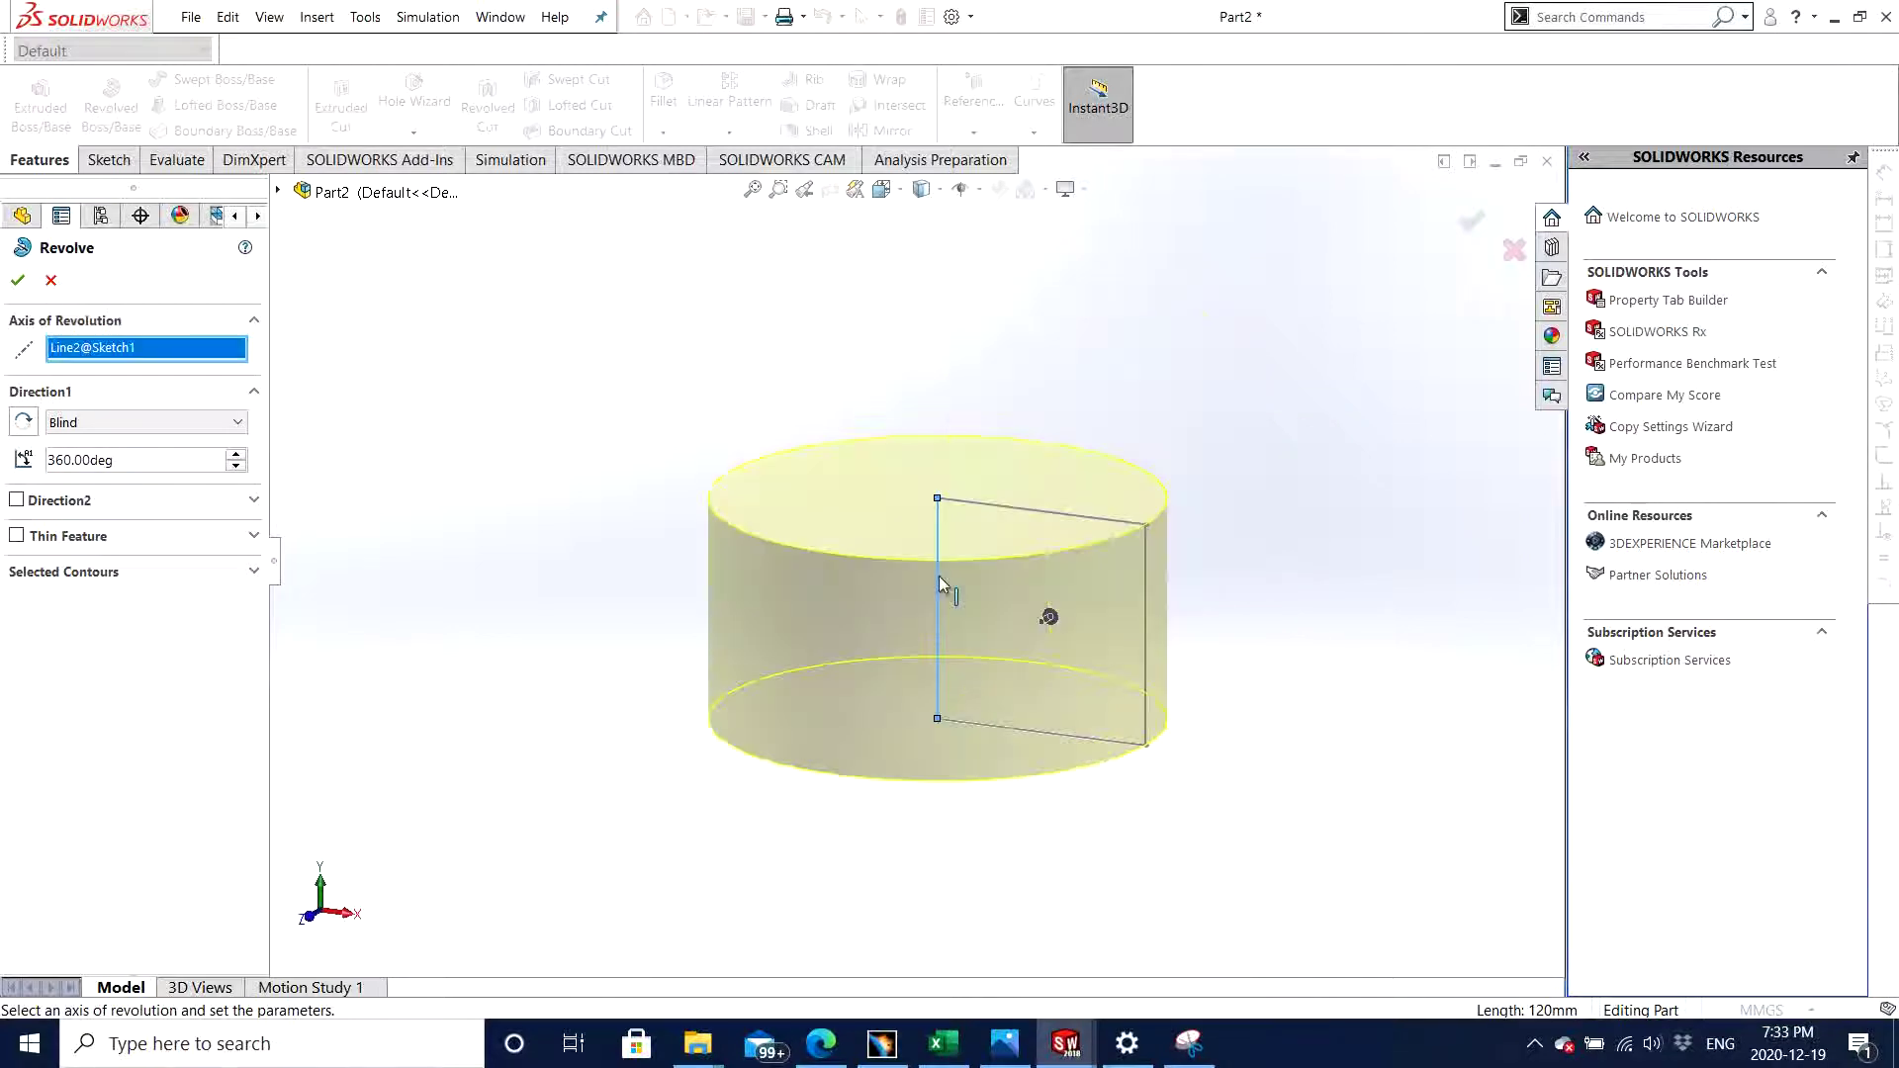
mouse_move(940, 576)
middle_down()
mouse_move(950, 651)
mouse_move(1190, 695)
middle_up()
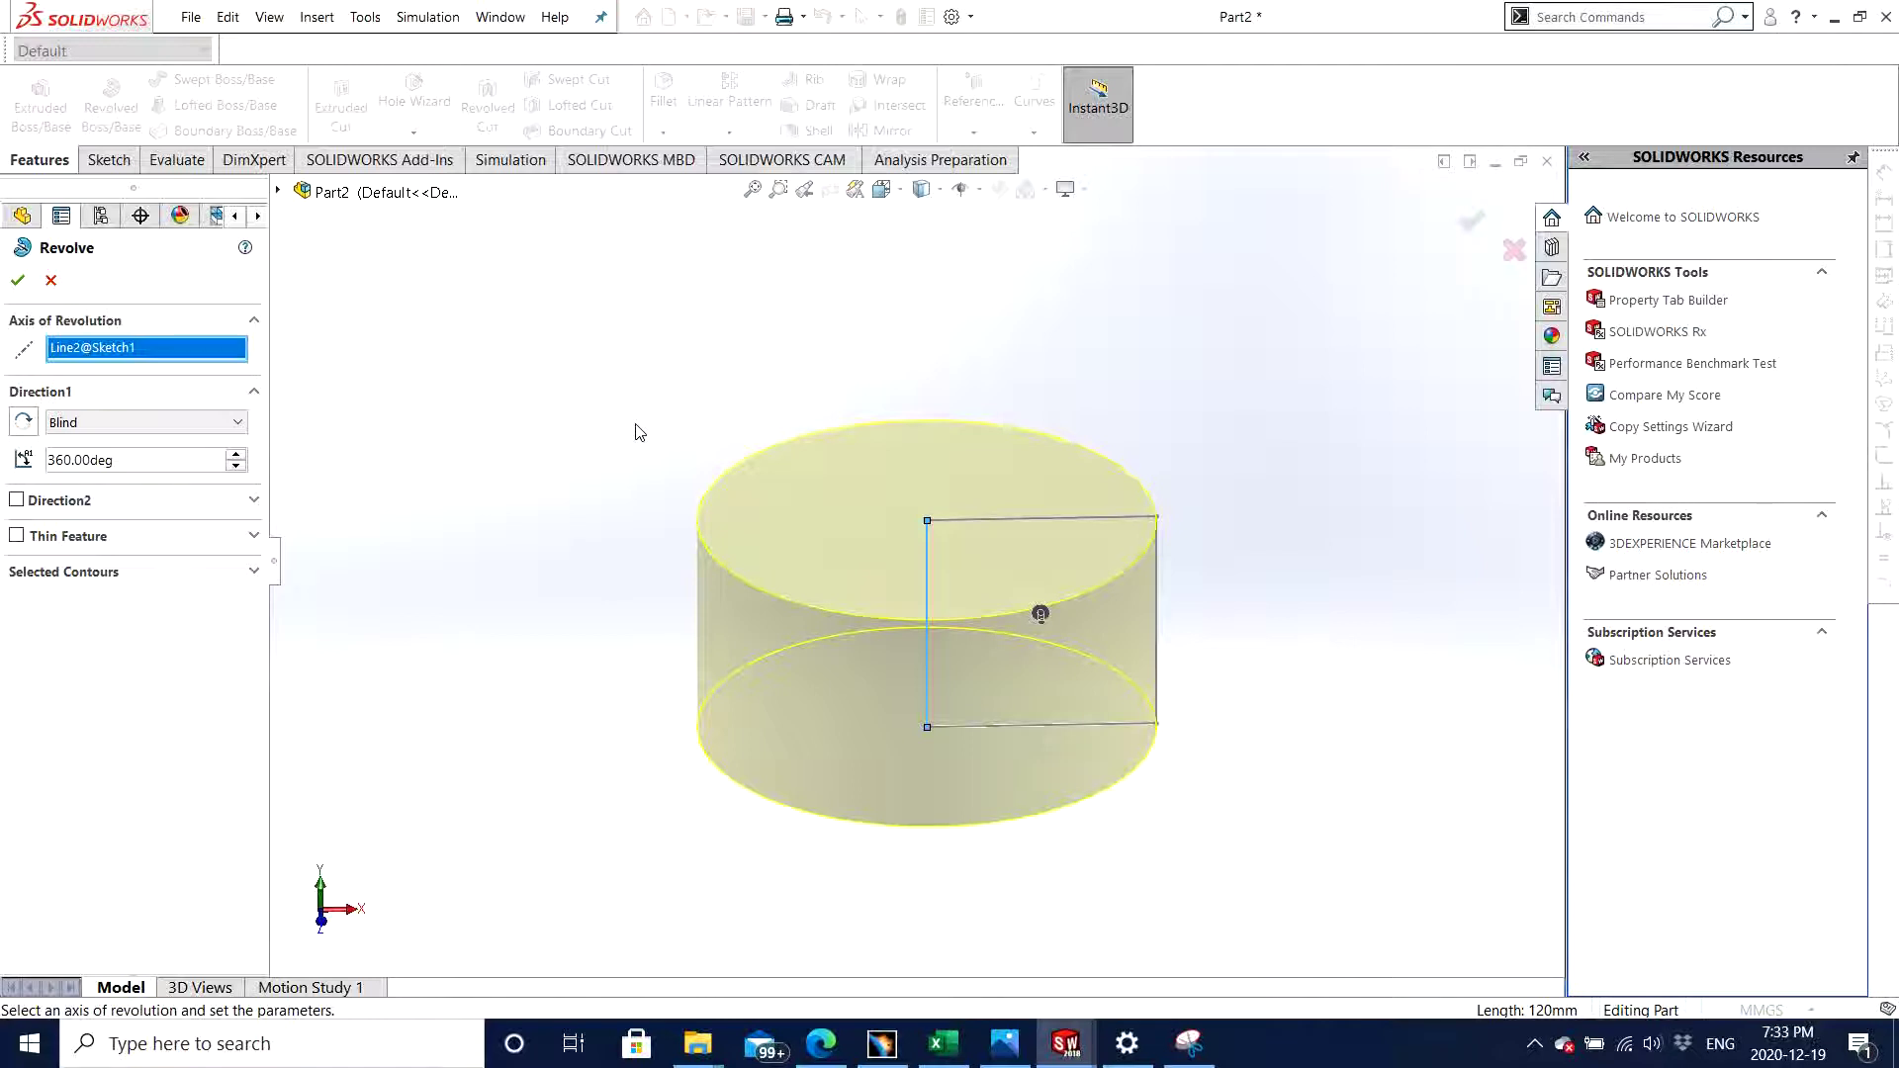
click(50, 281)
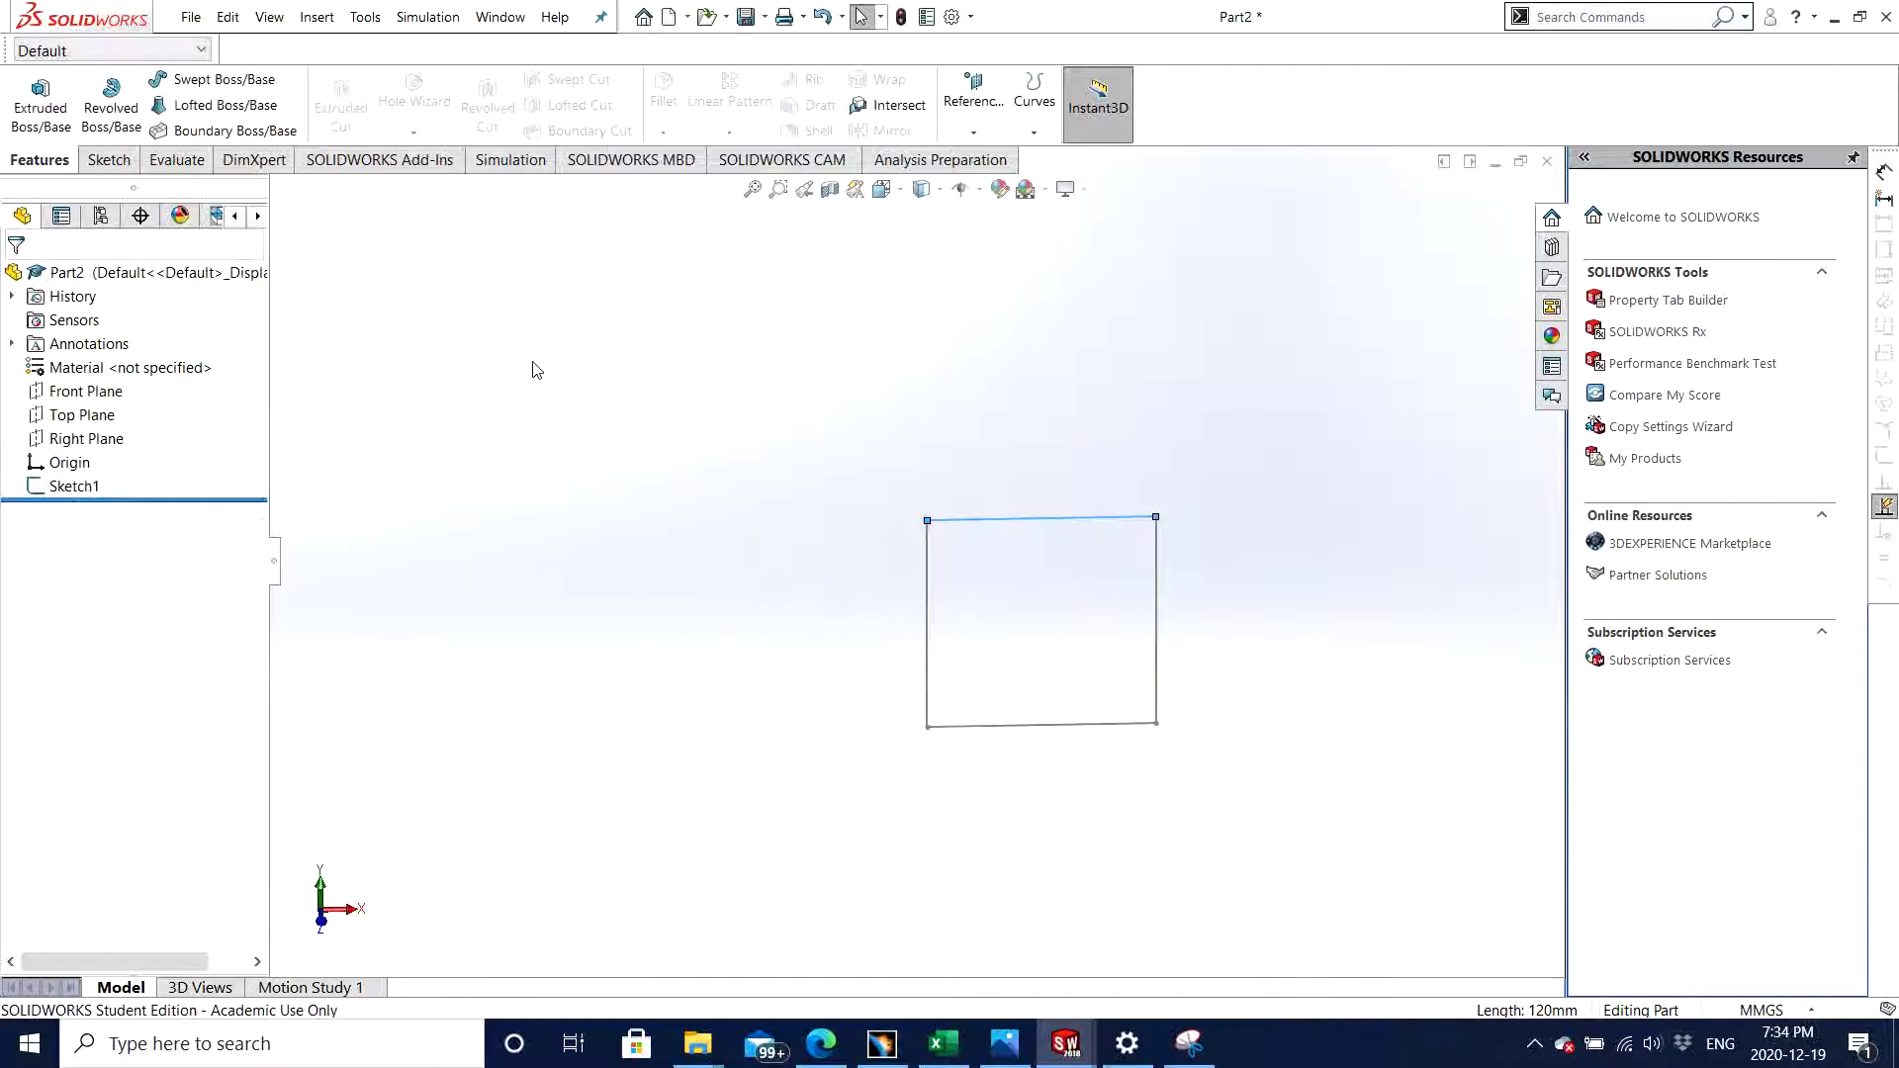
- Reopen the square's sketch for editing and delete all four of its lines along with their dimensions
click(74, 486)
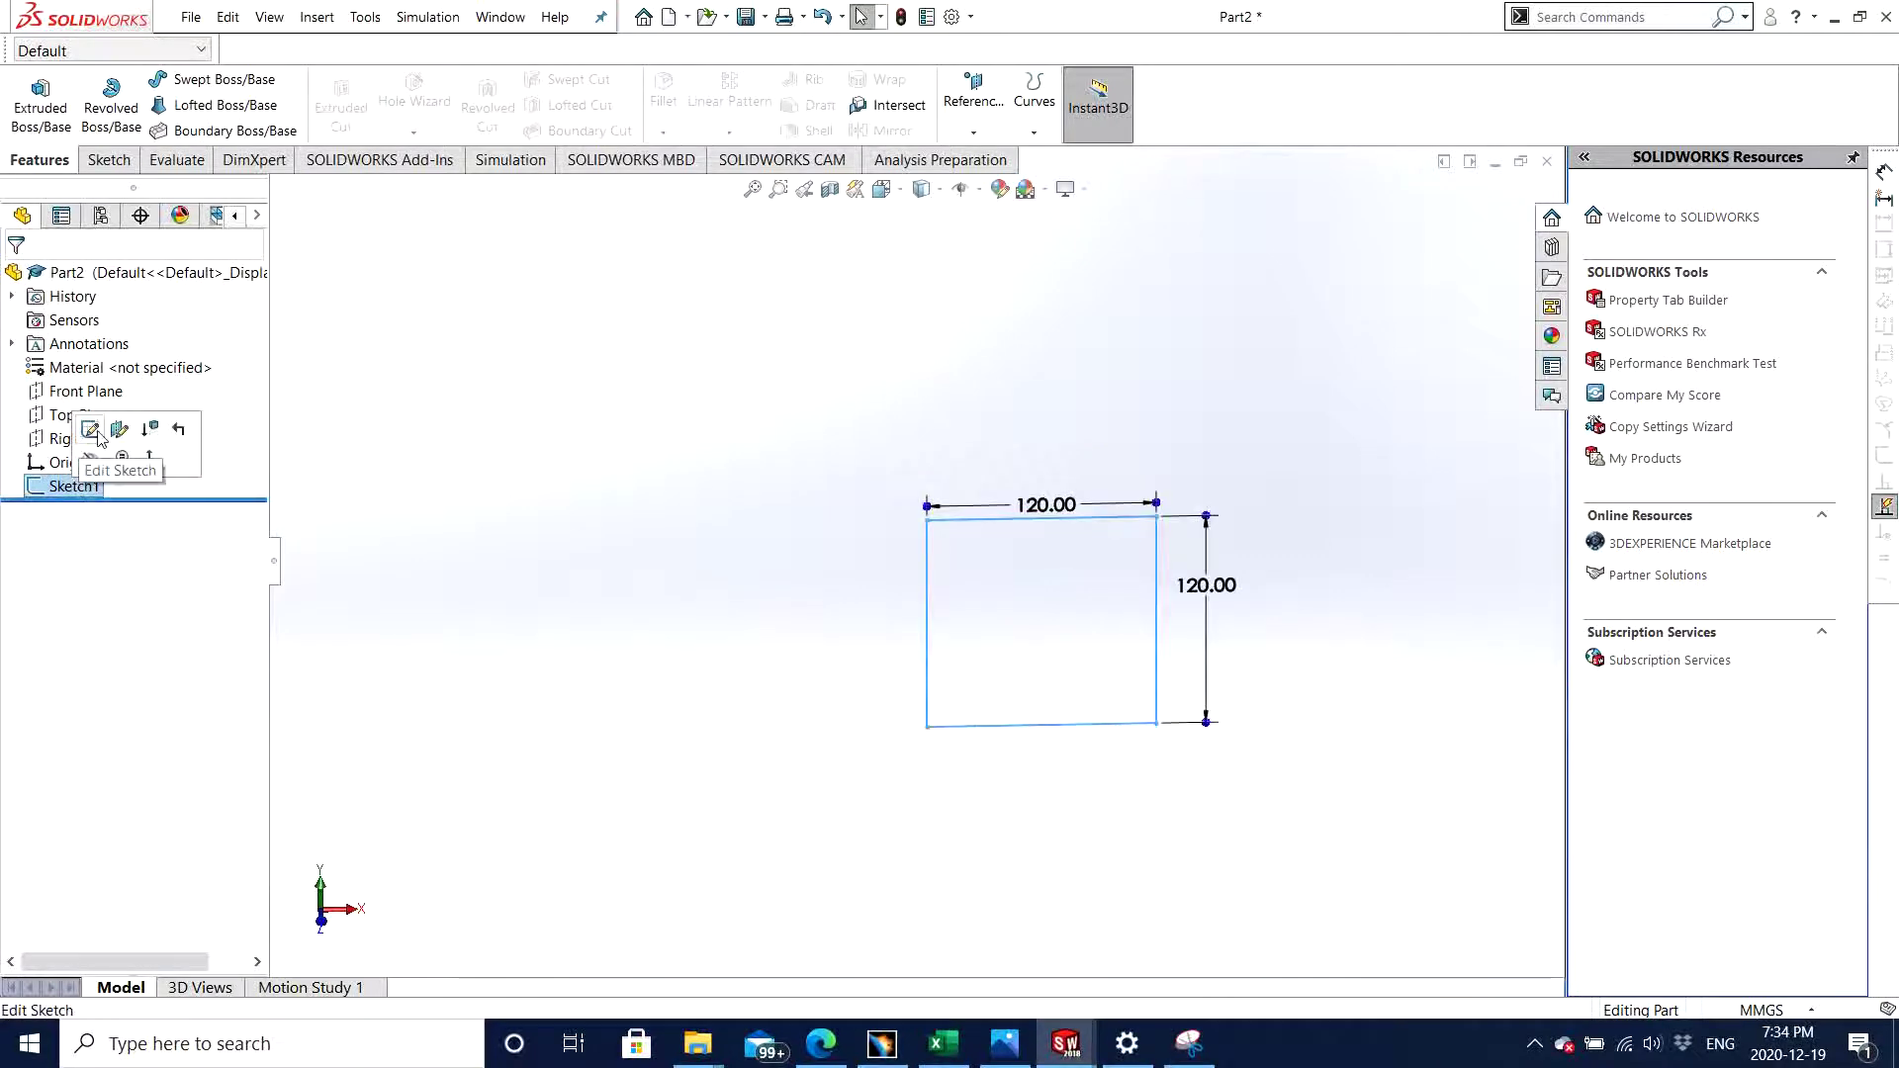
click(91, 431)
drag(817, 426, 1270, 780)
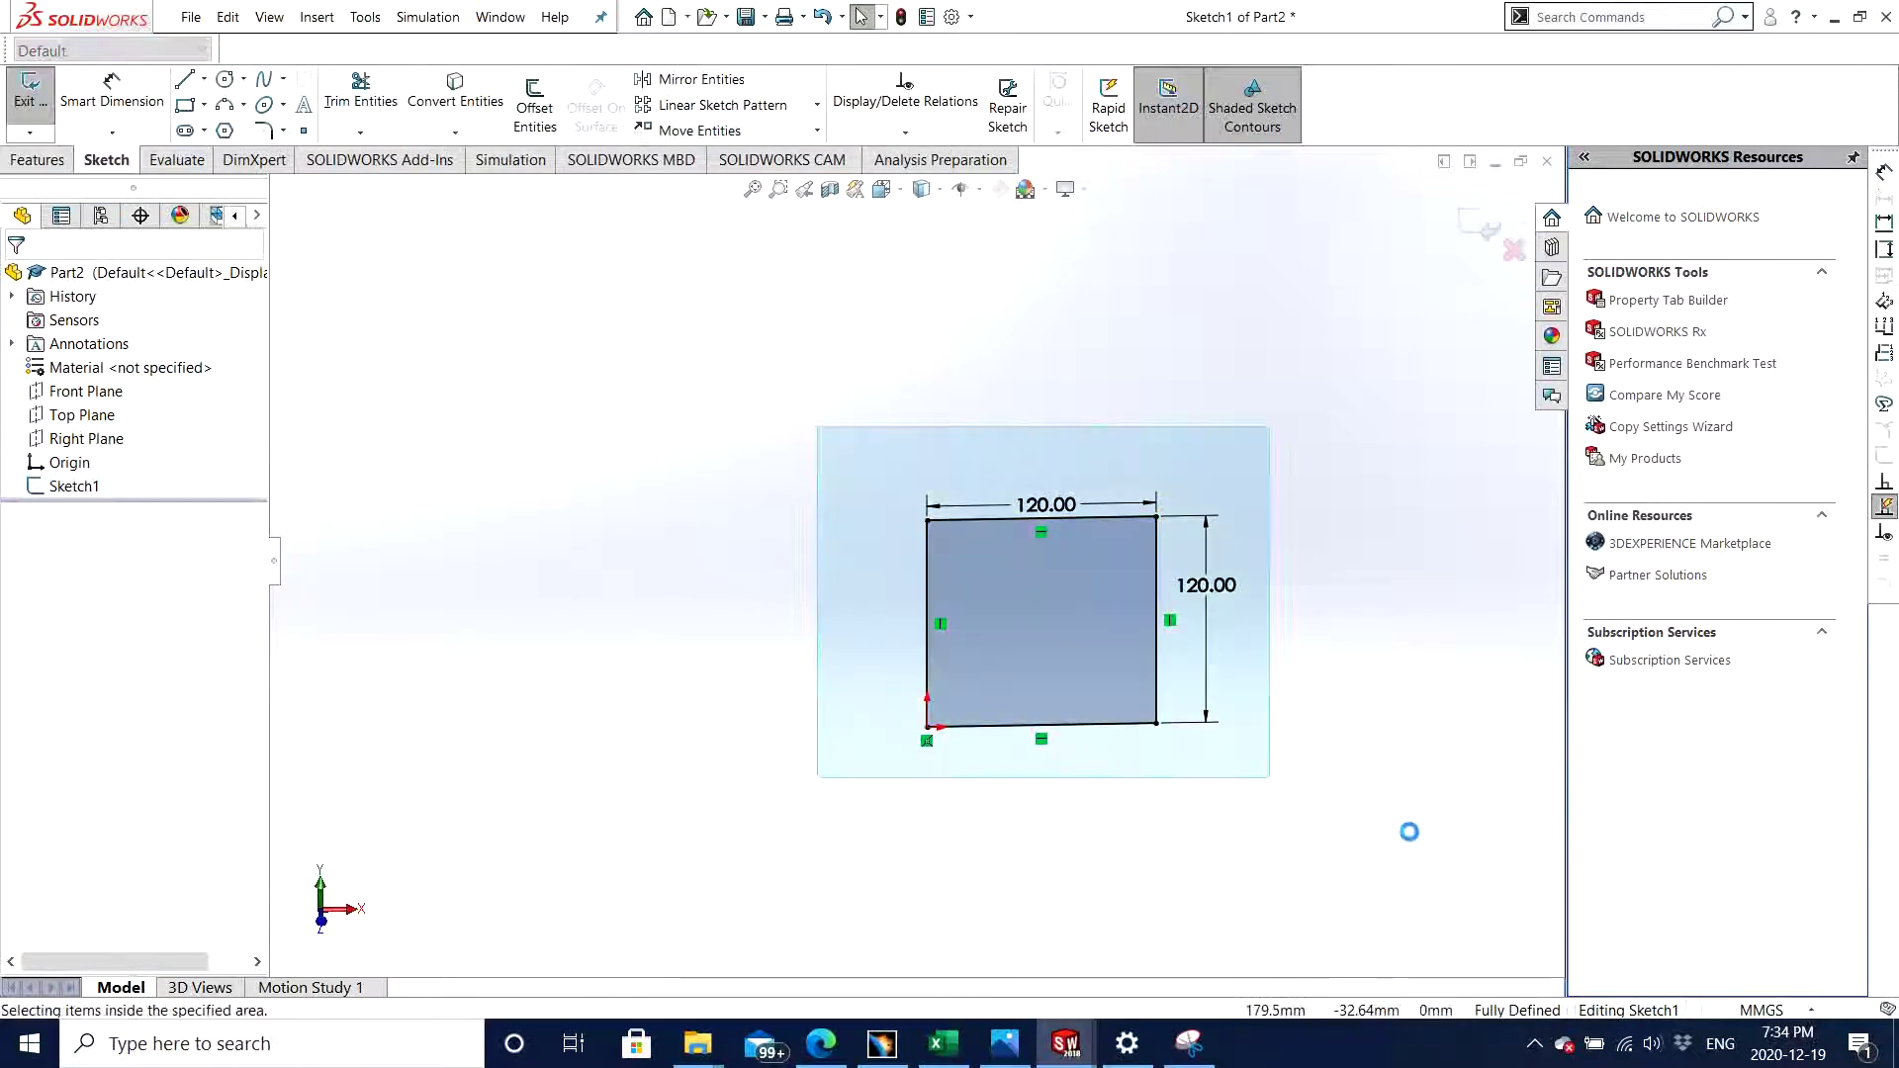
click(1405, 836)
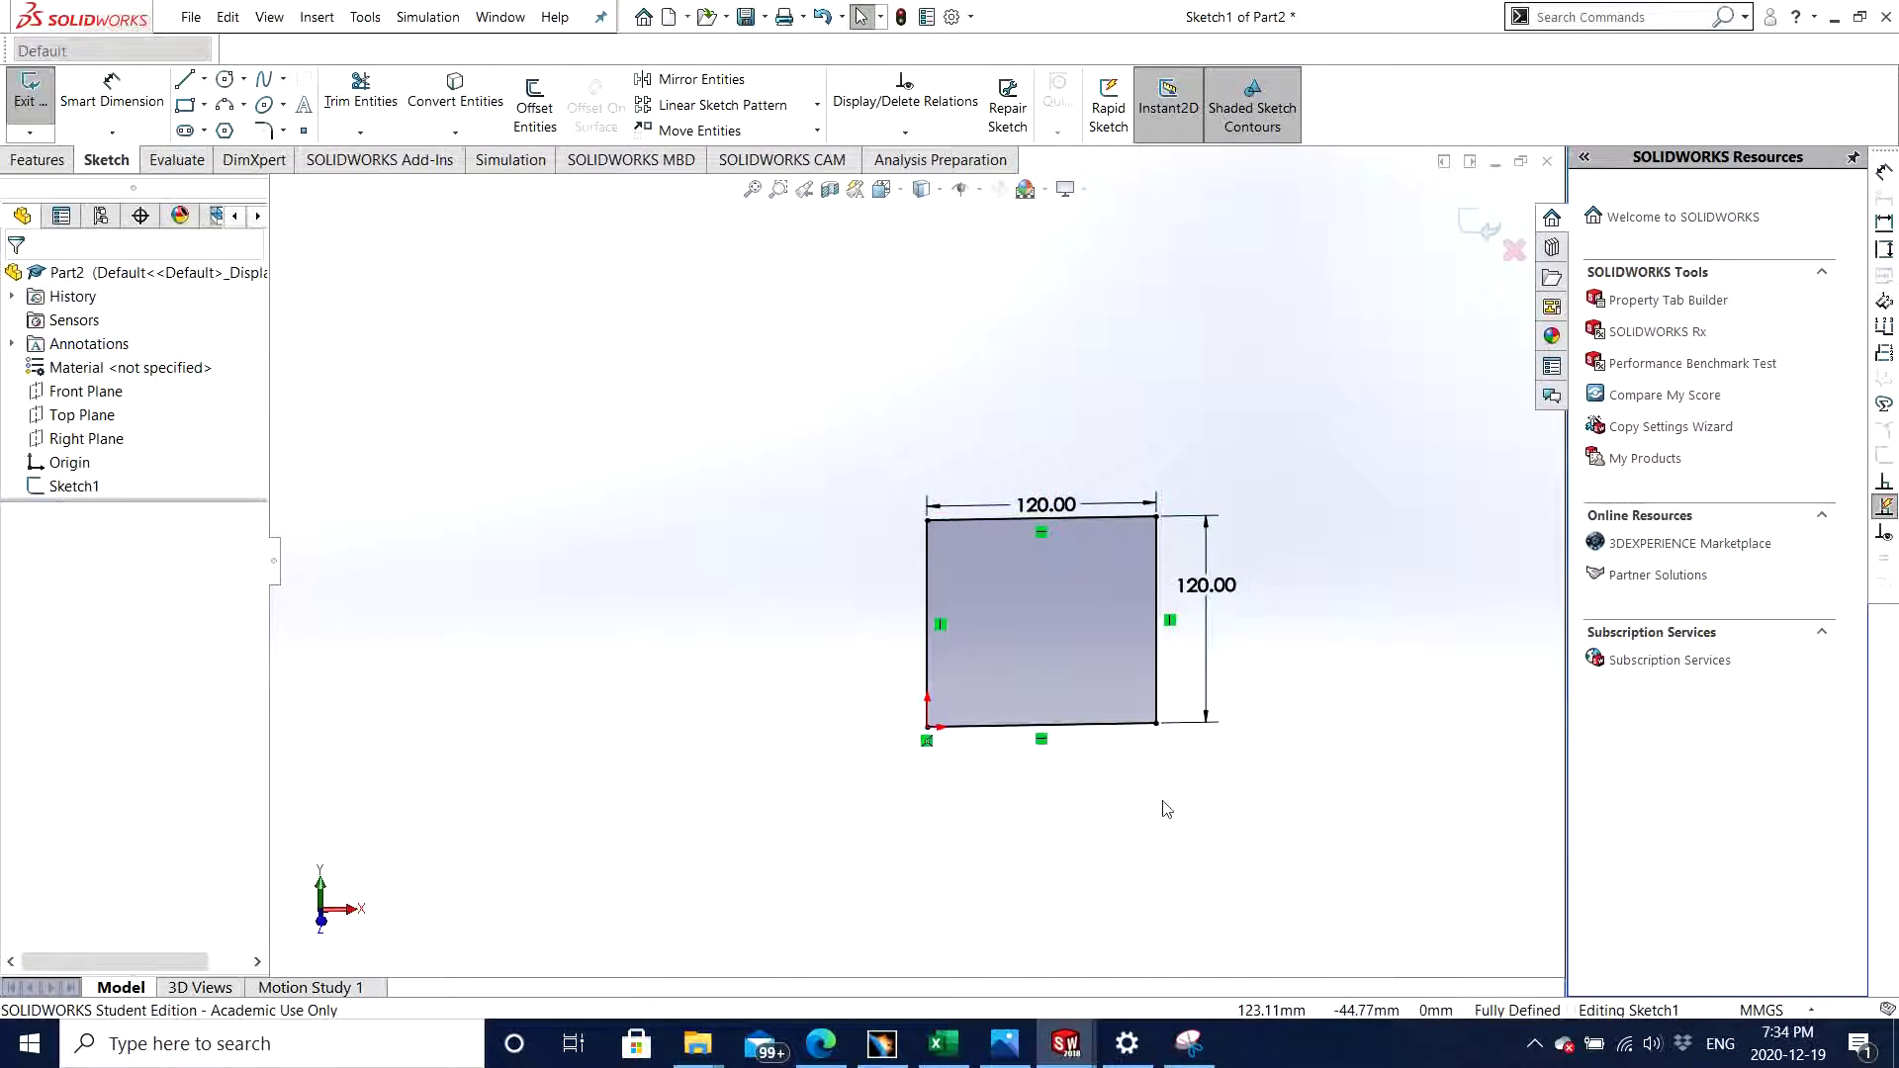
key(ctrl+1)
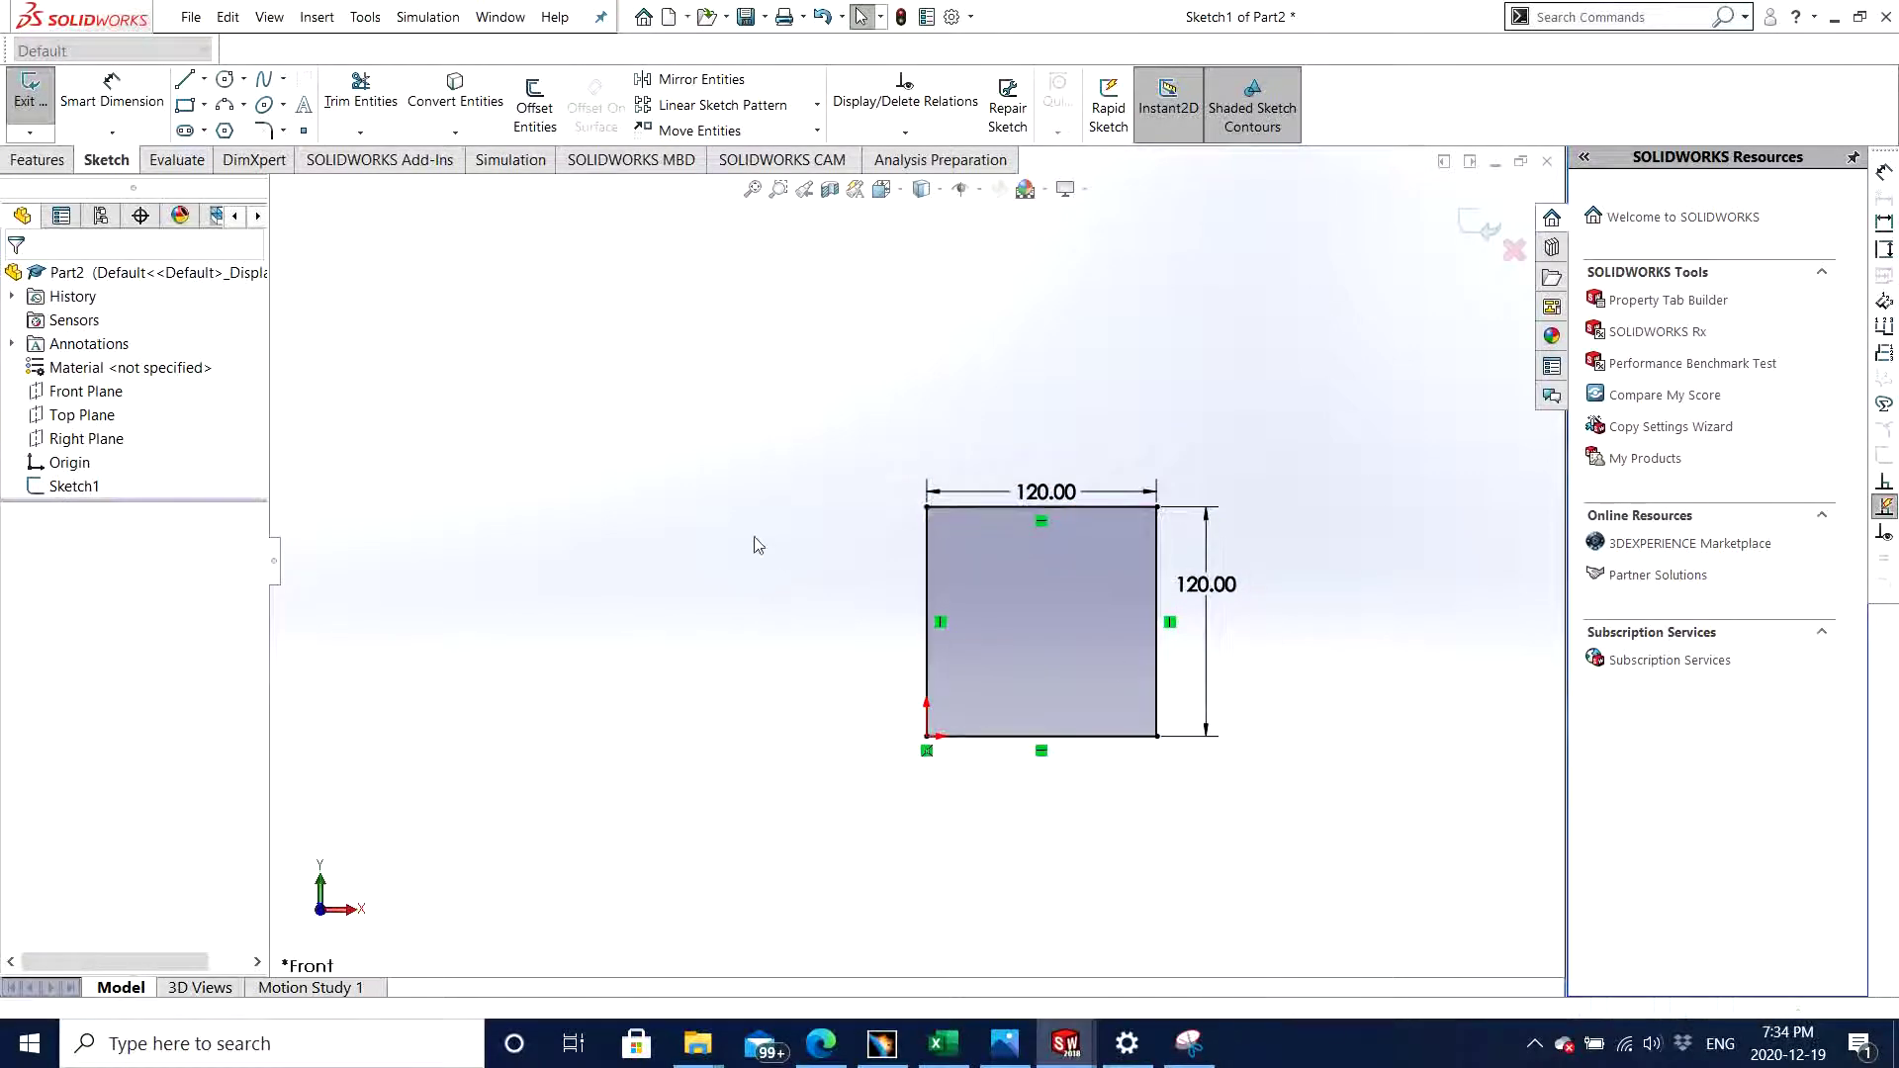
drag(792, 400, 1232, 772)
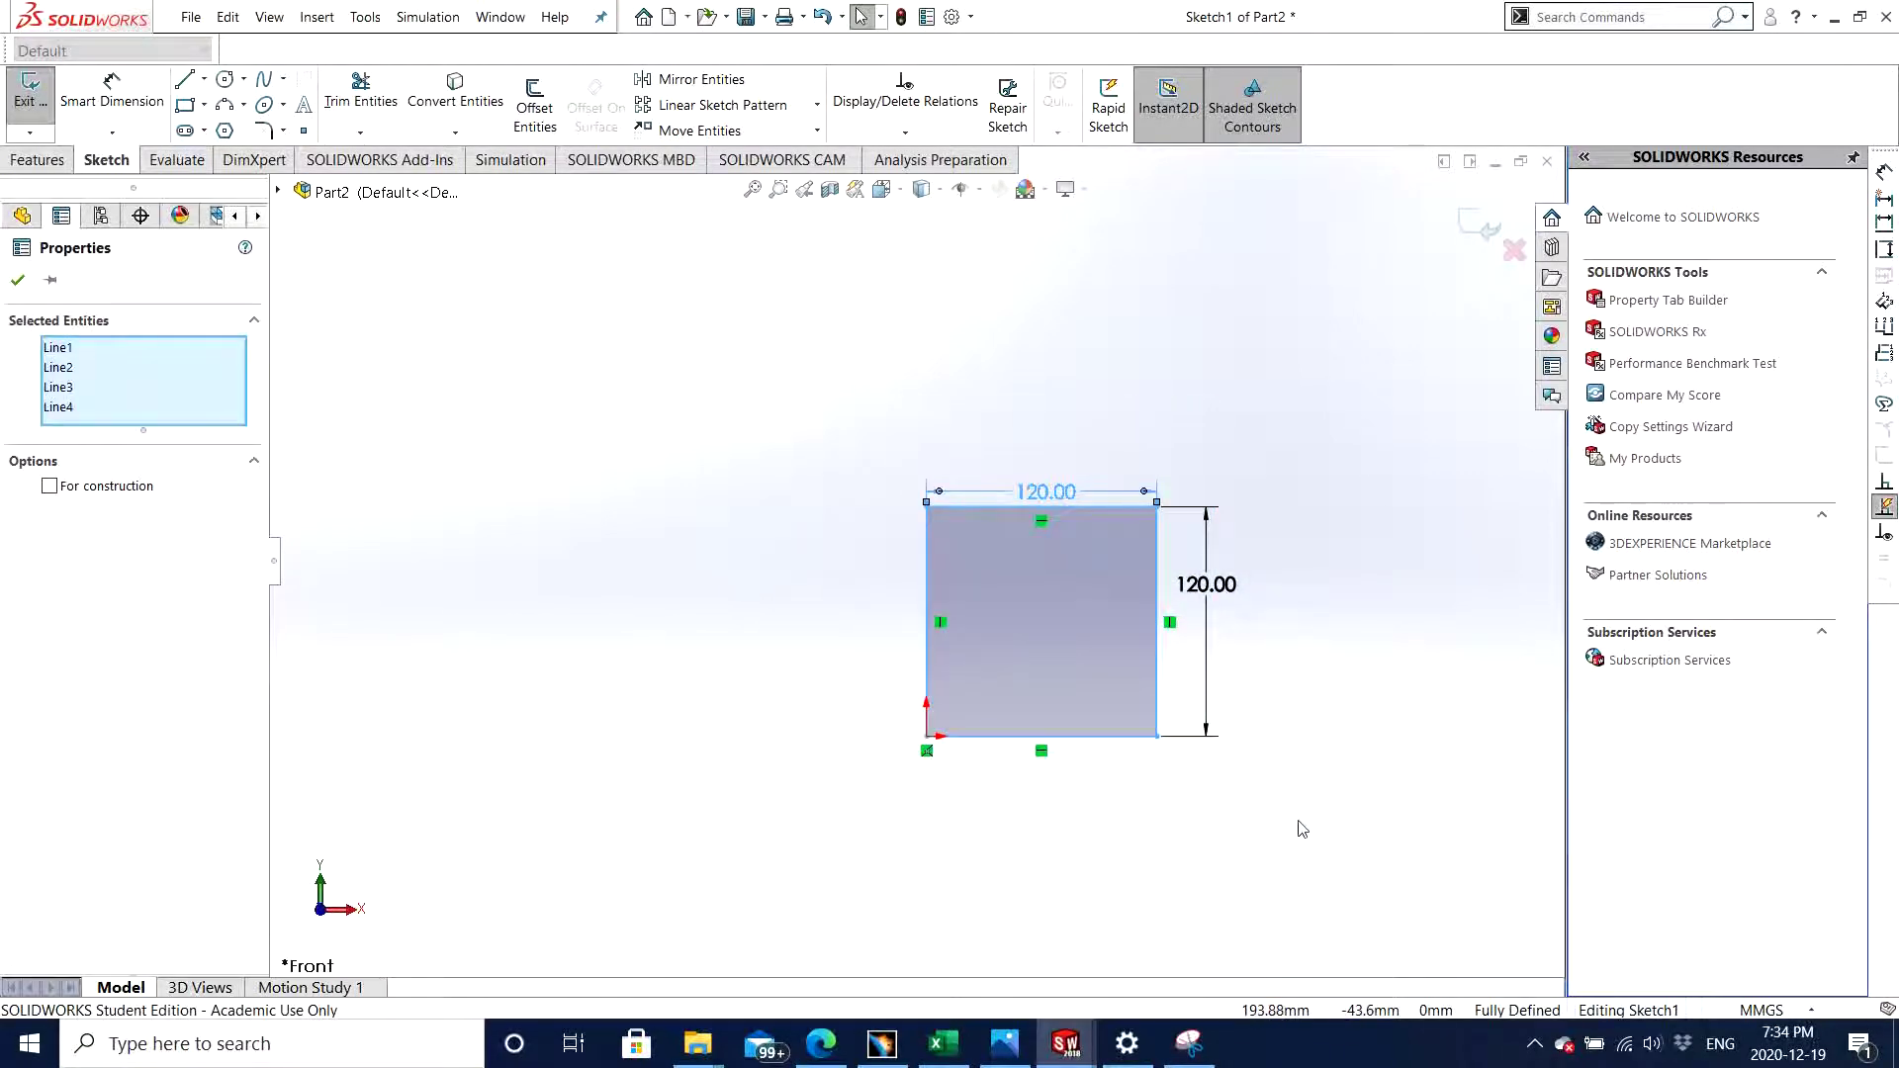
key(Delete)
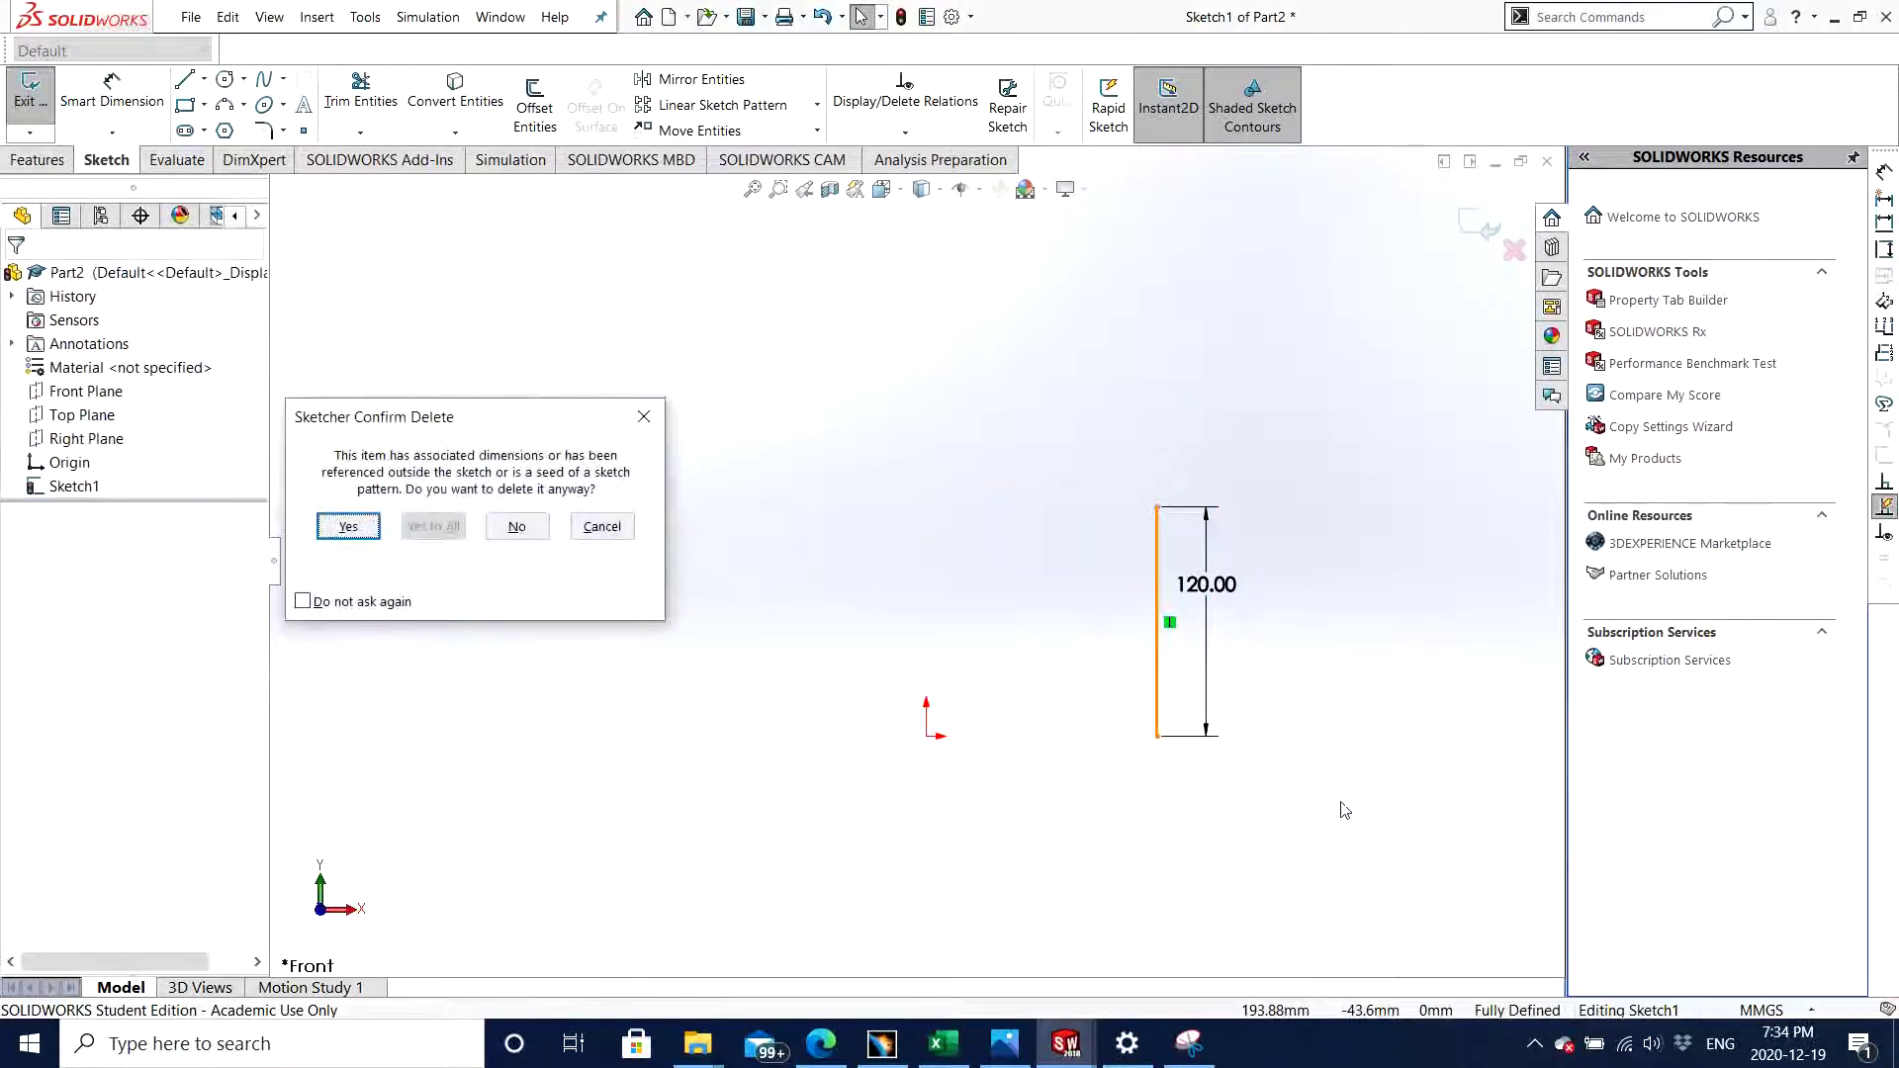
click(364, 531)
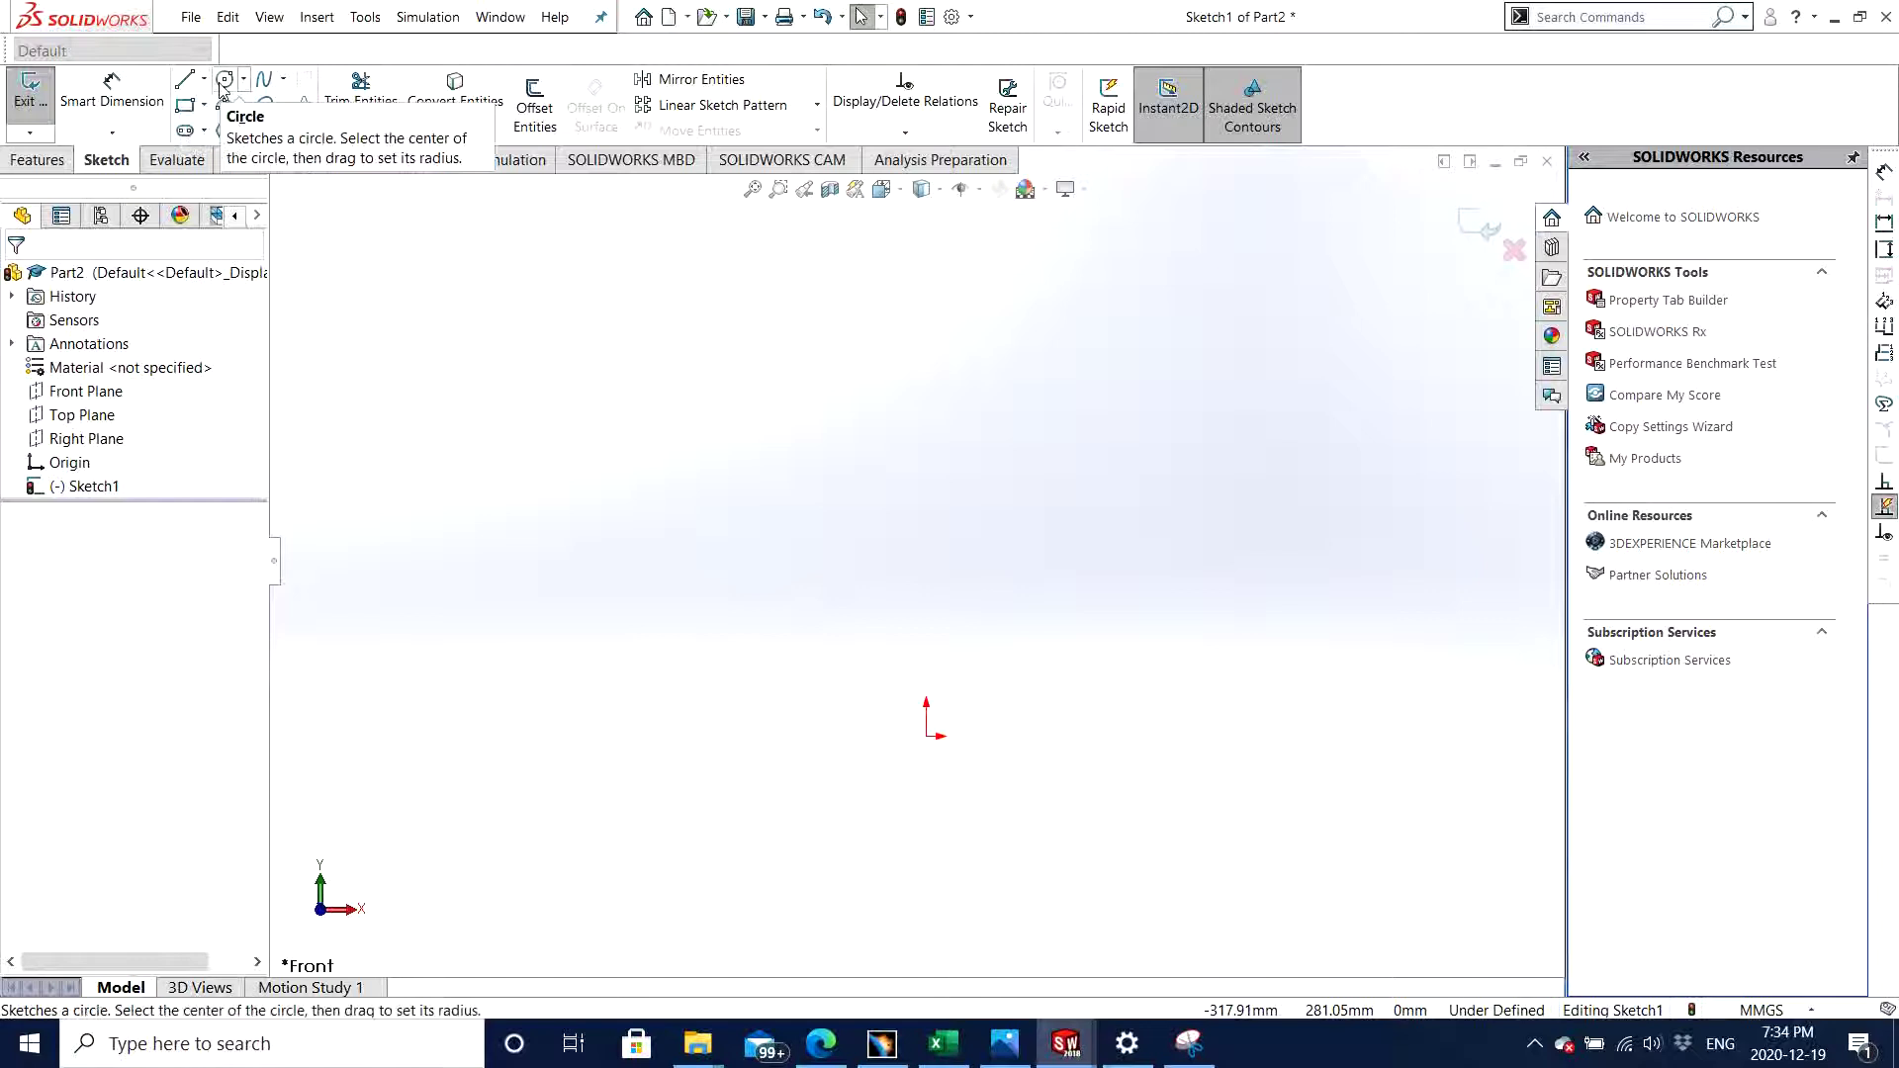
- Sketch a closed rectangle of lines about 80 mm by 41 mm, offset along X with its lower edge level with the origin, and exit the sketch
click(185, 87)
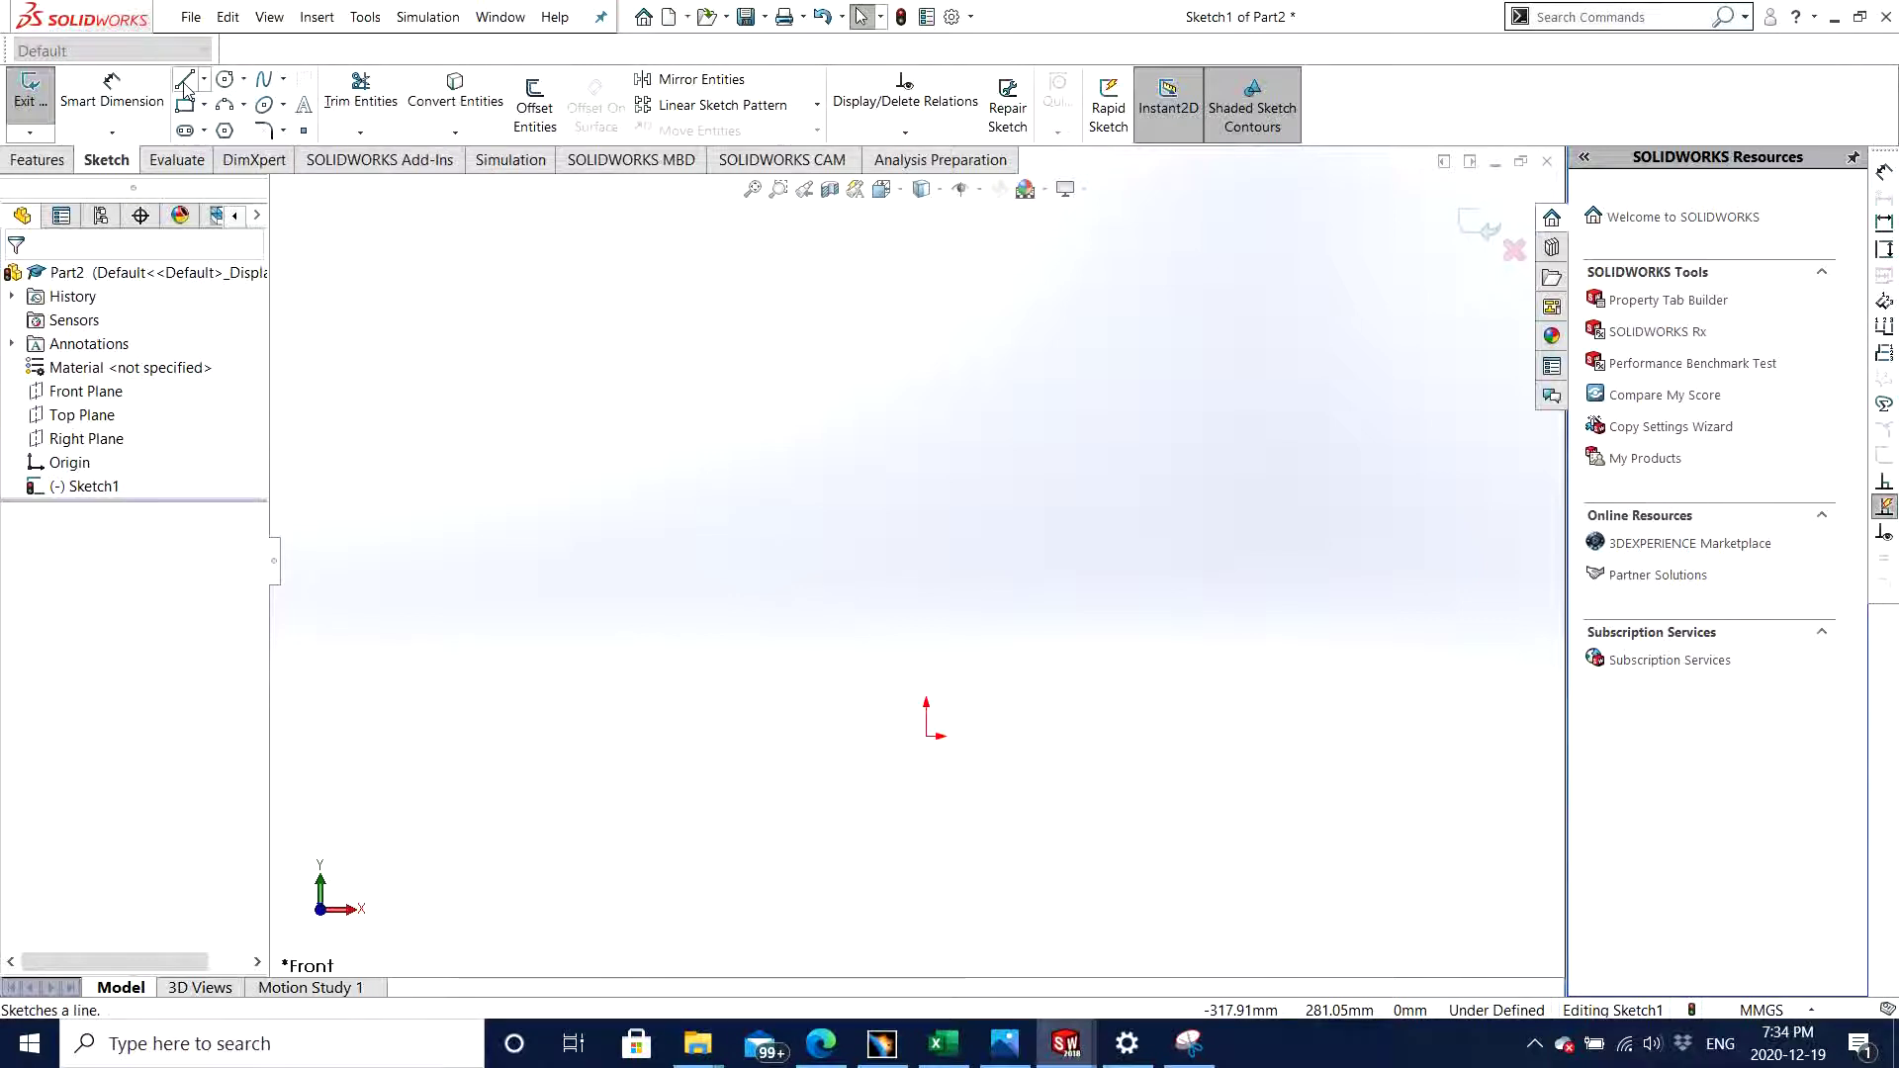
click(1090, 736)
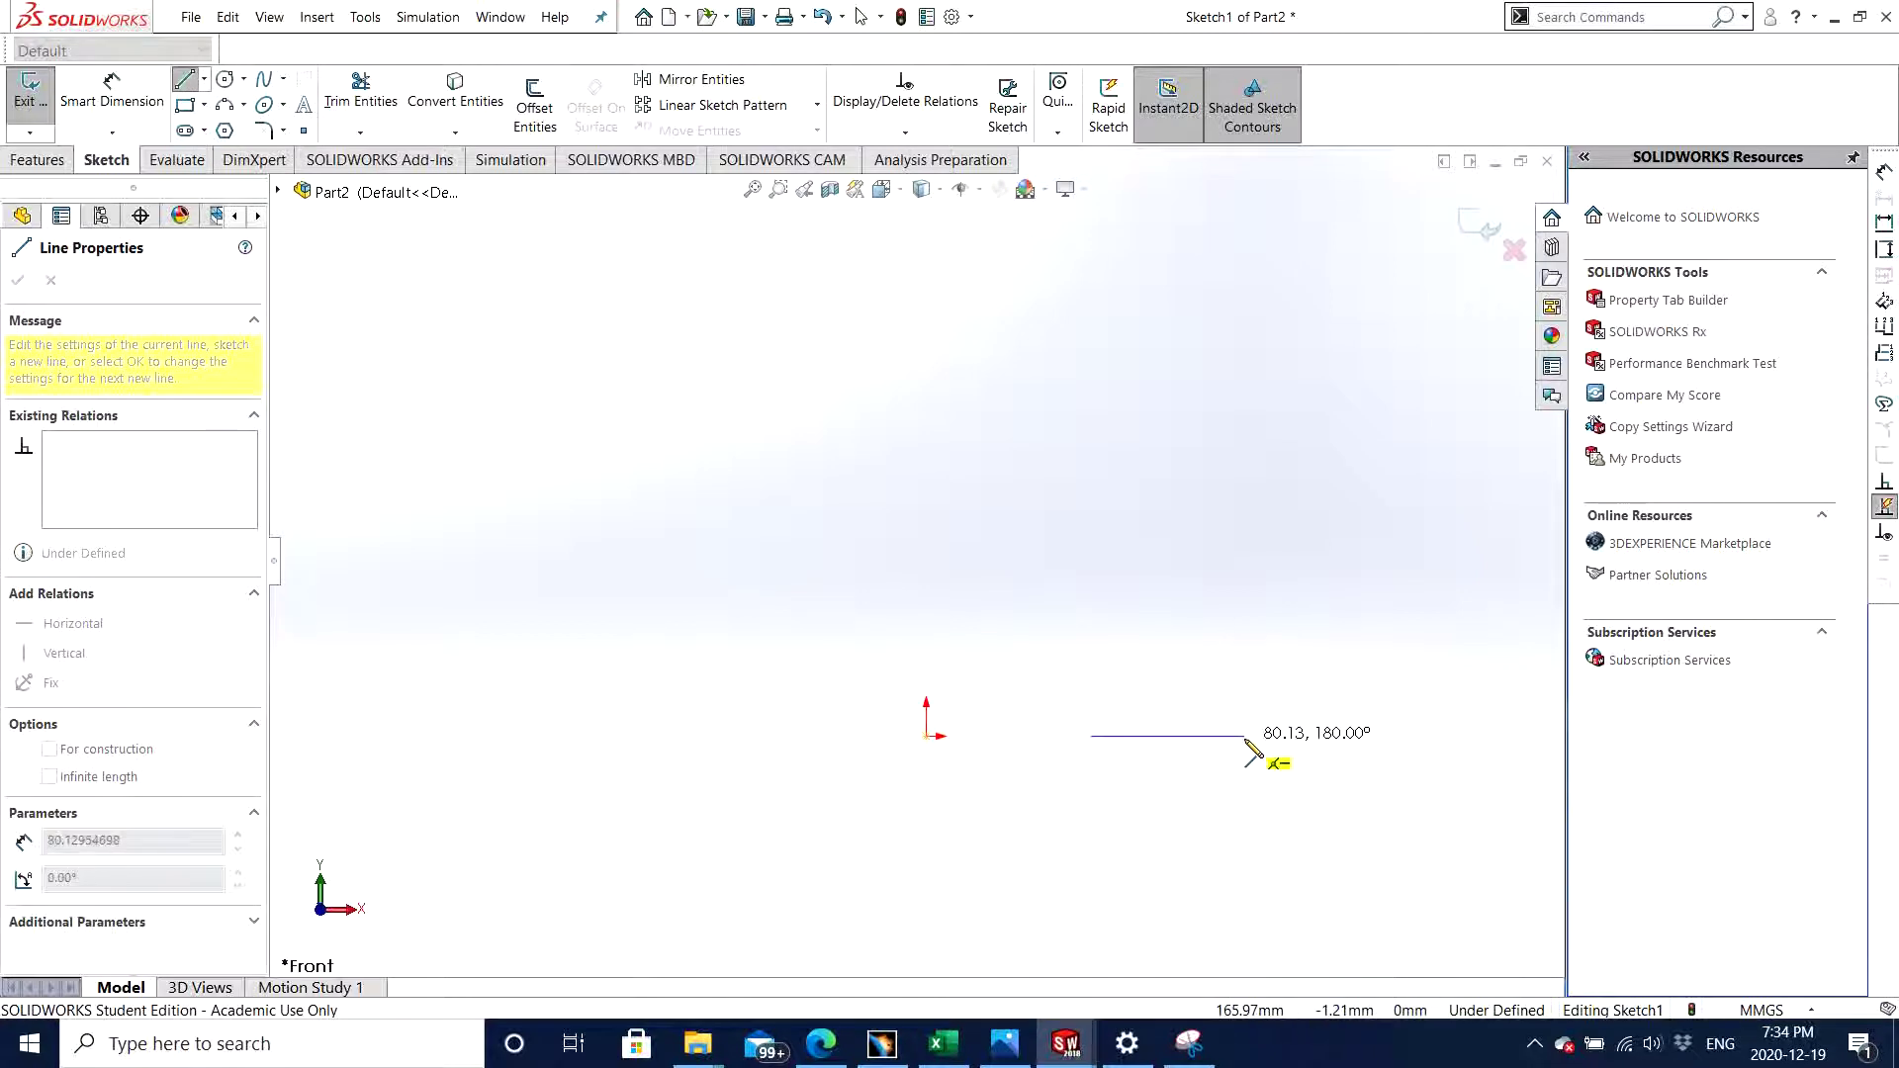
click(1244, 736)
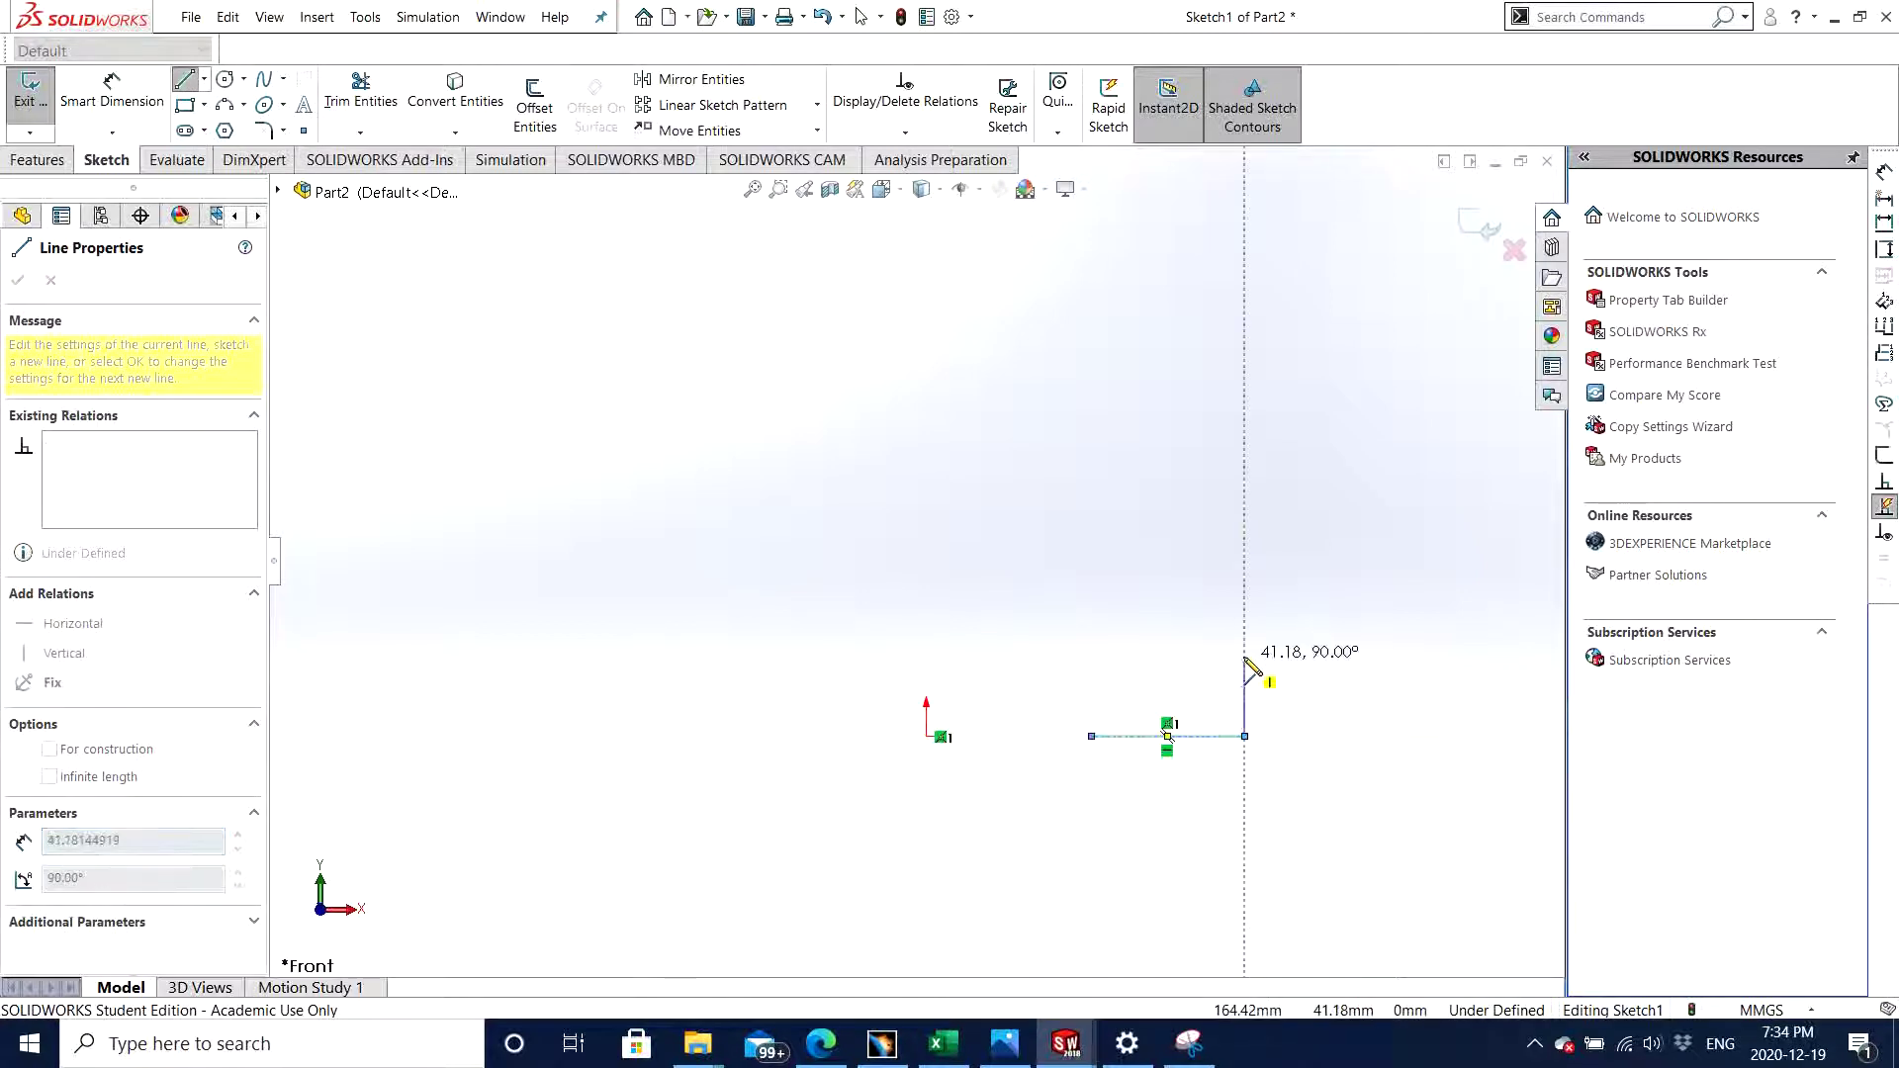
click(1245, 657)
click(1091, 656)
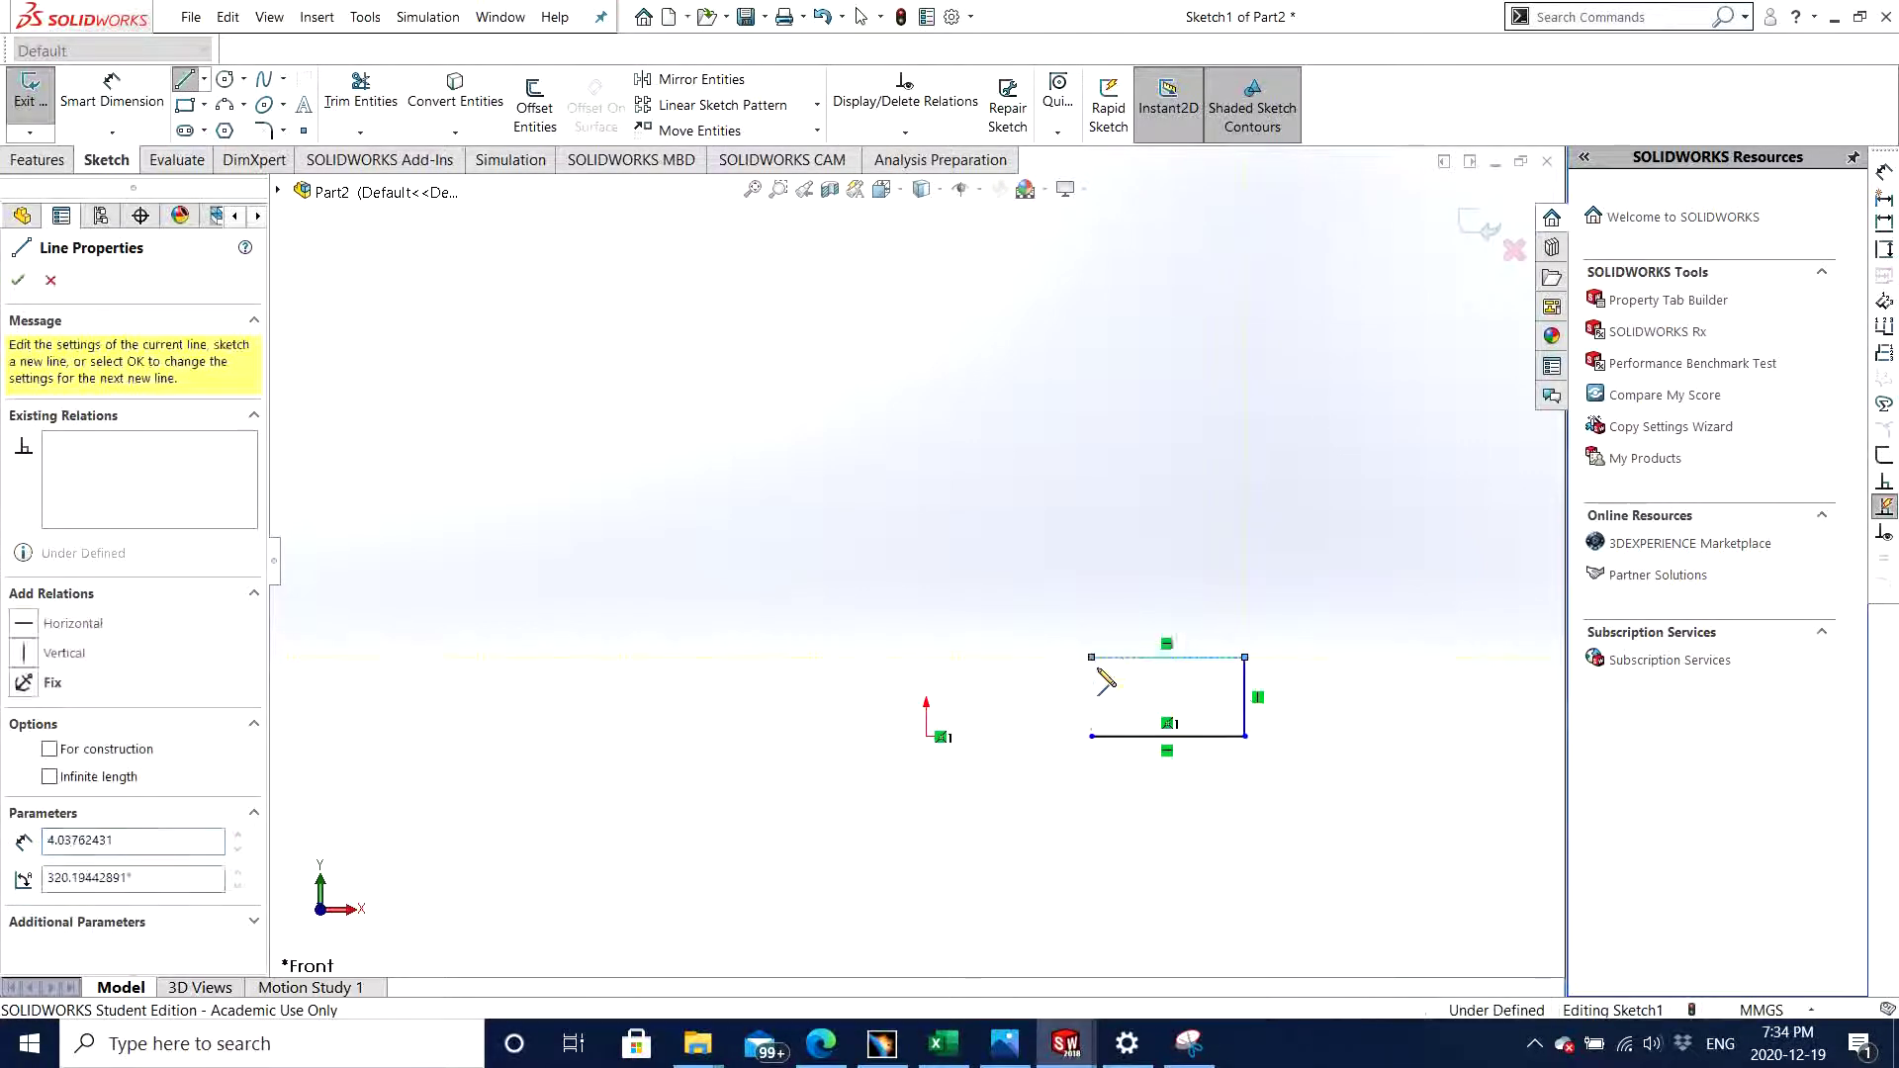
click(1091, 736)
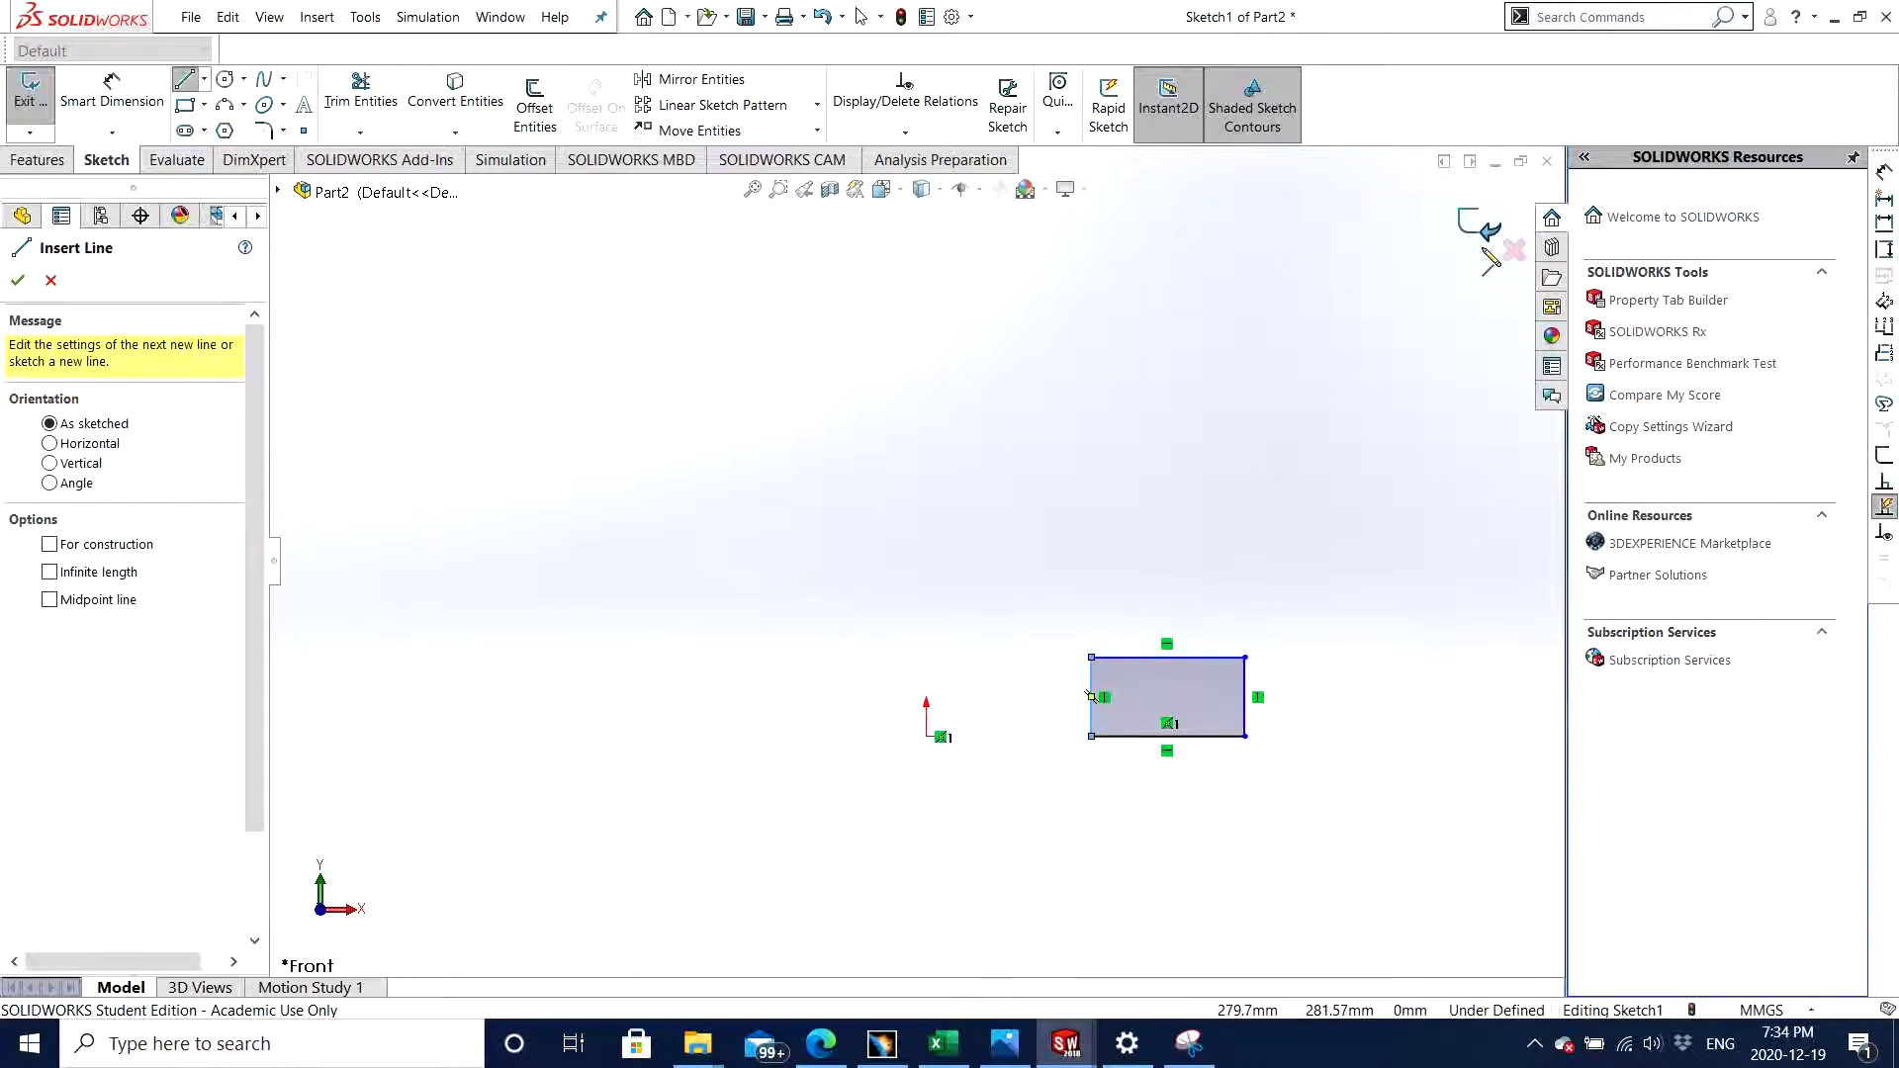
click(1481, 226)
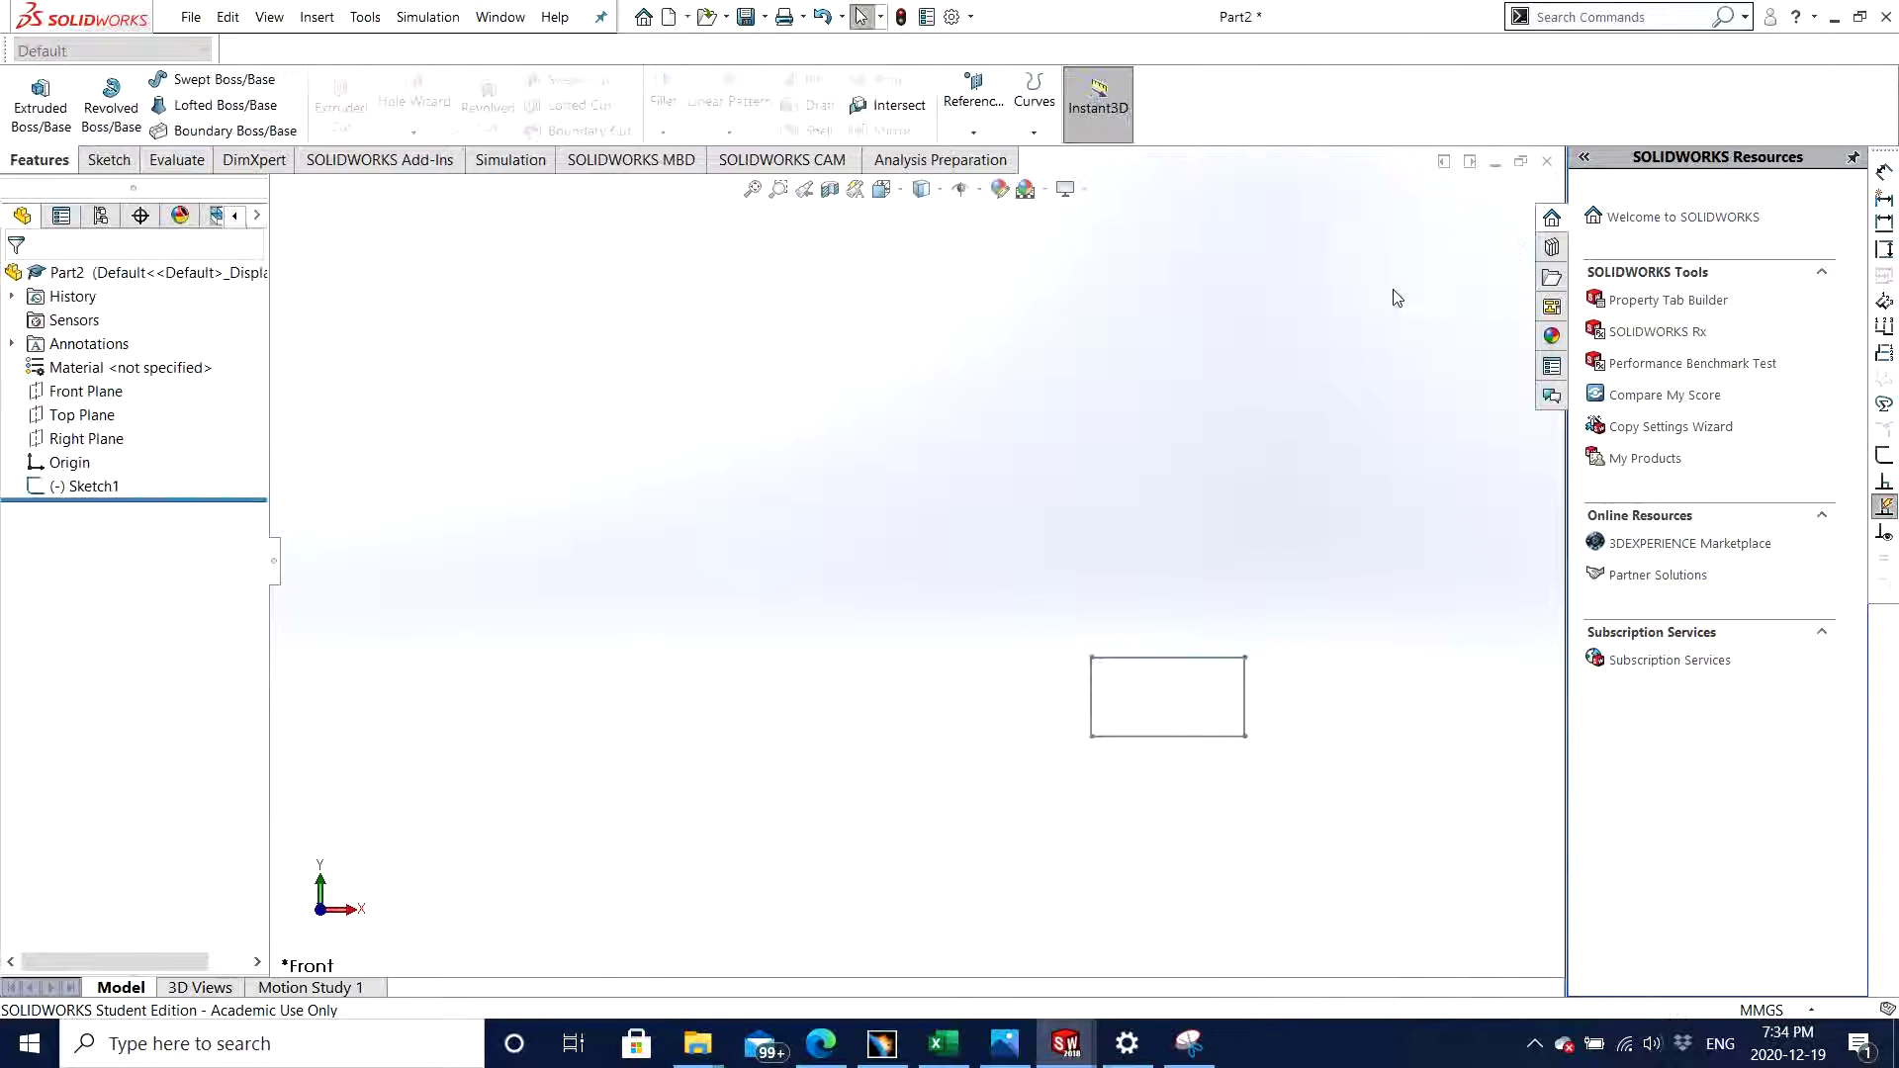
- Preview a 360° revolve of the offset rectangle about its edge nearest the origin and cancel the feature
scroll(954, 628, up, 3)
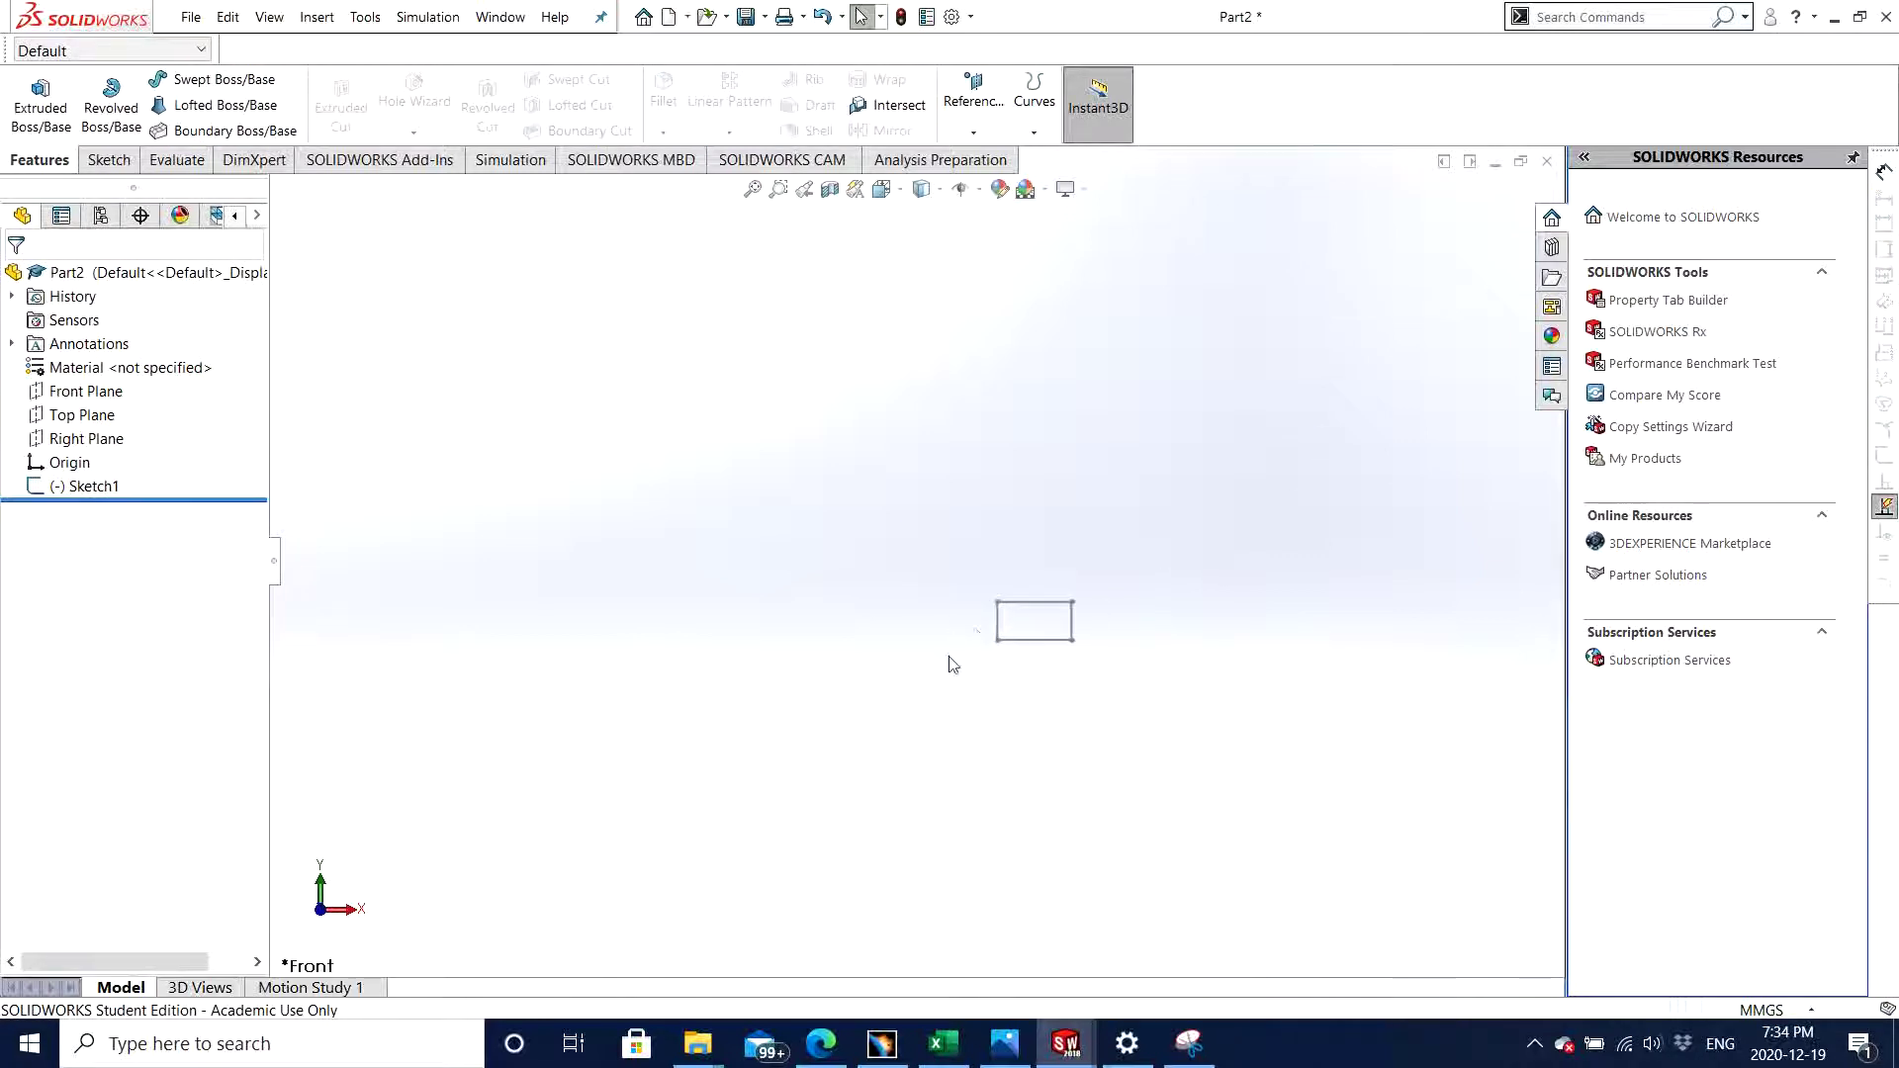
middle_drag(1000, 588, 945, 623)
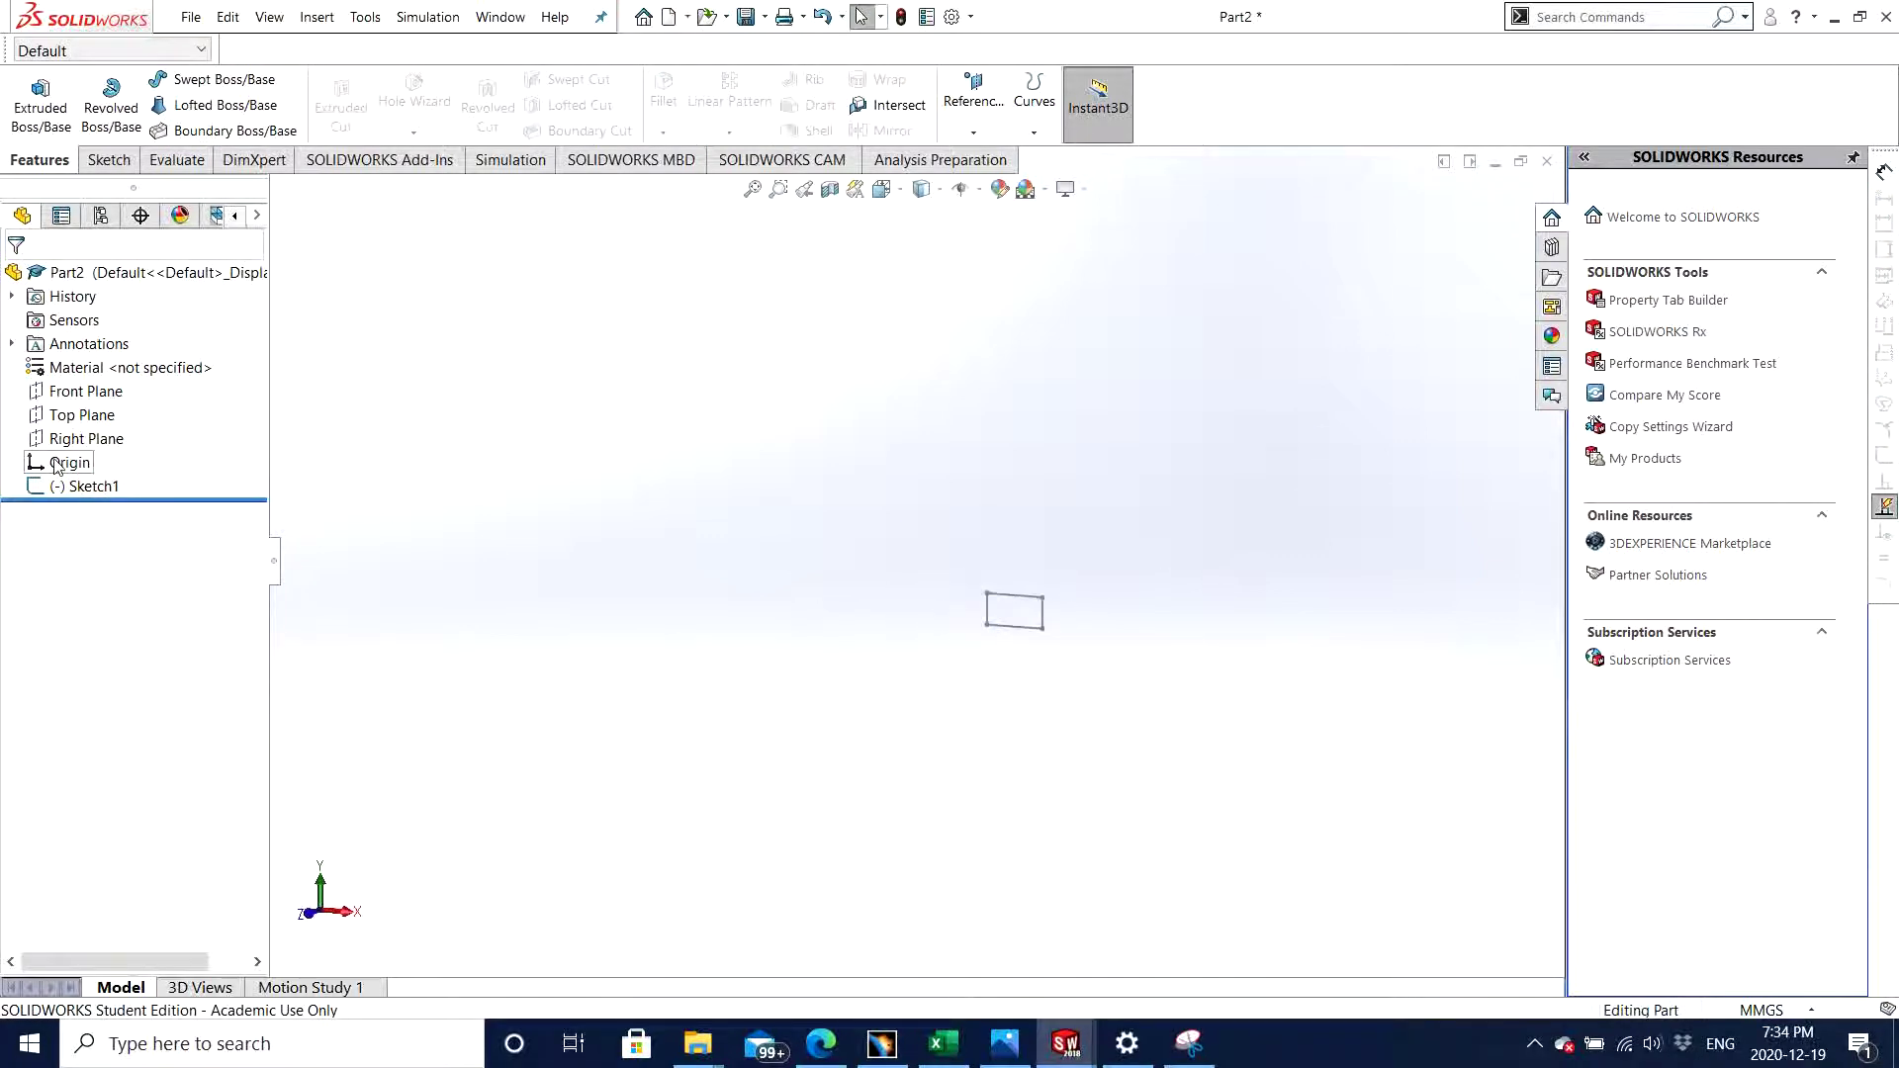
click(56, 464)
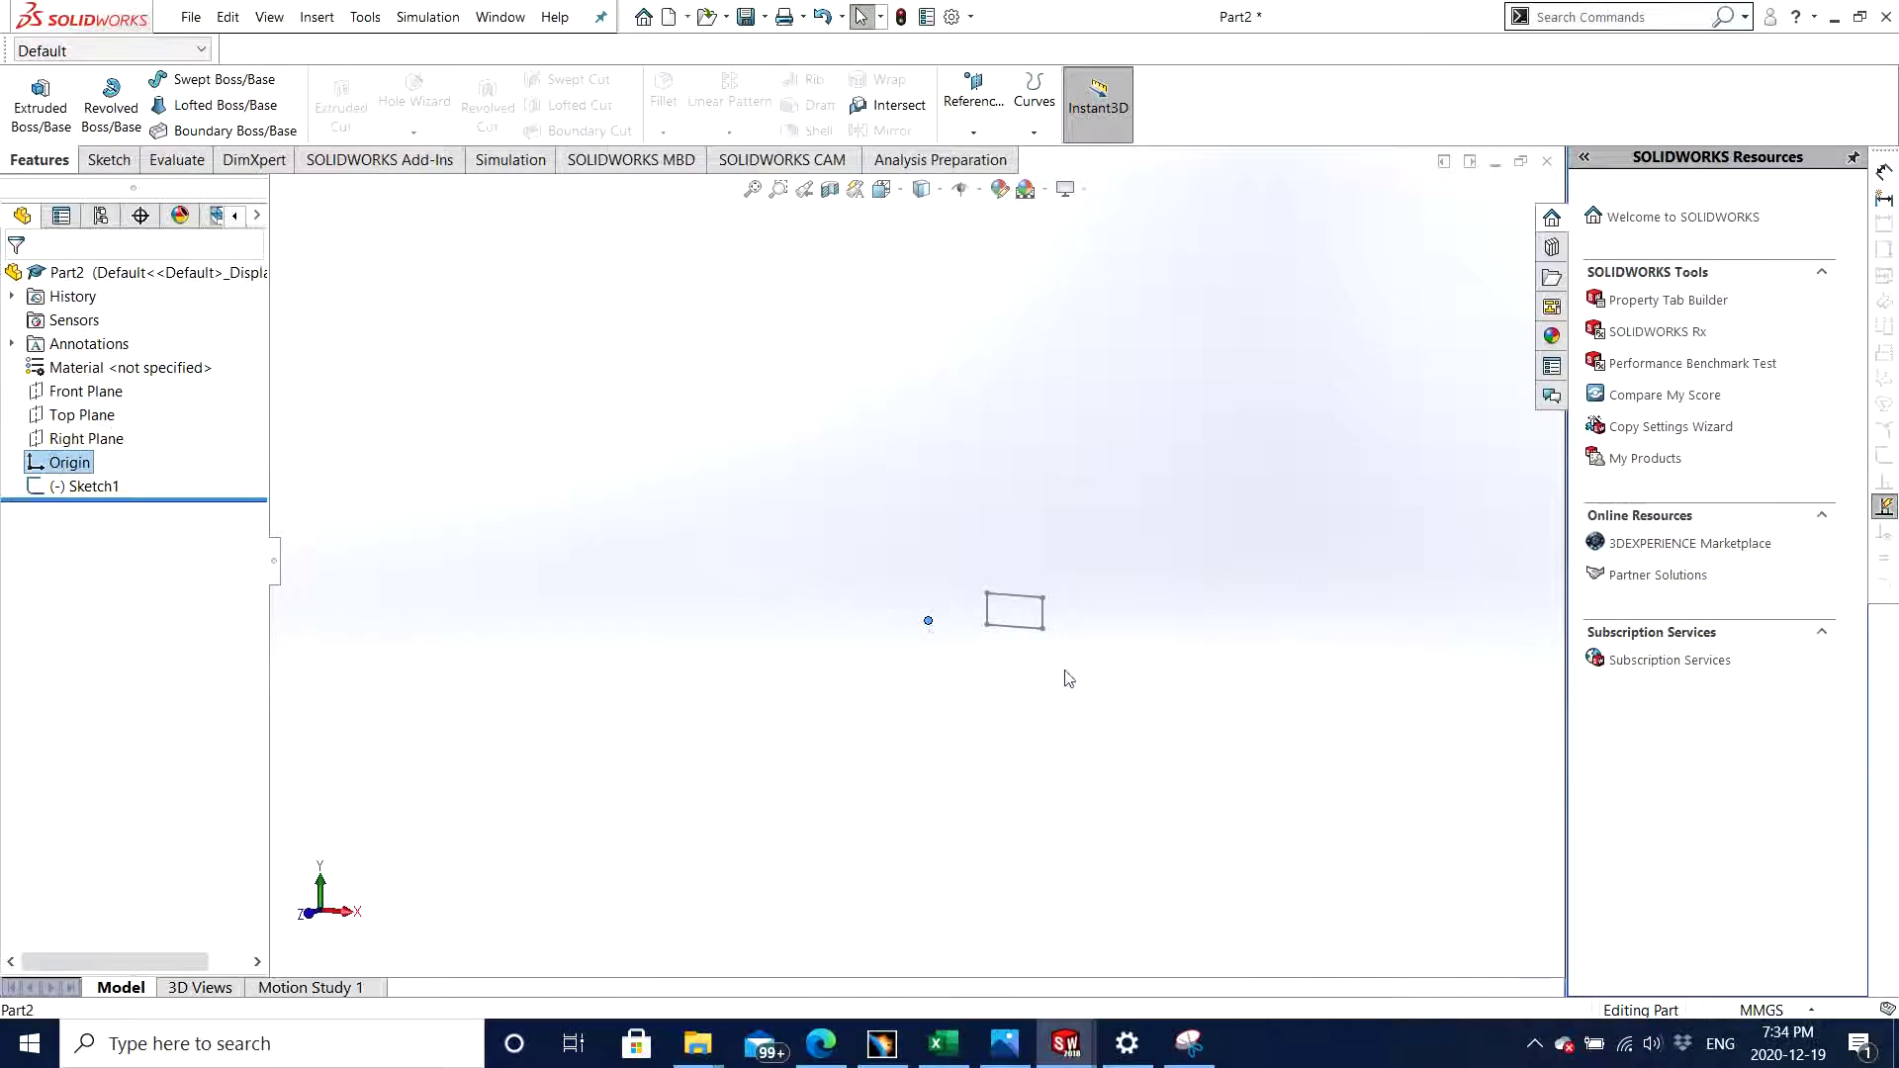
middle_drag(1068, 679, 1043, 721)
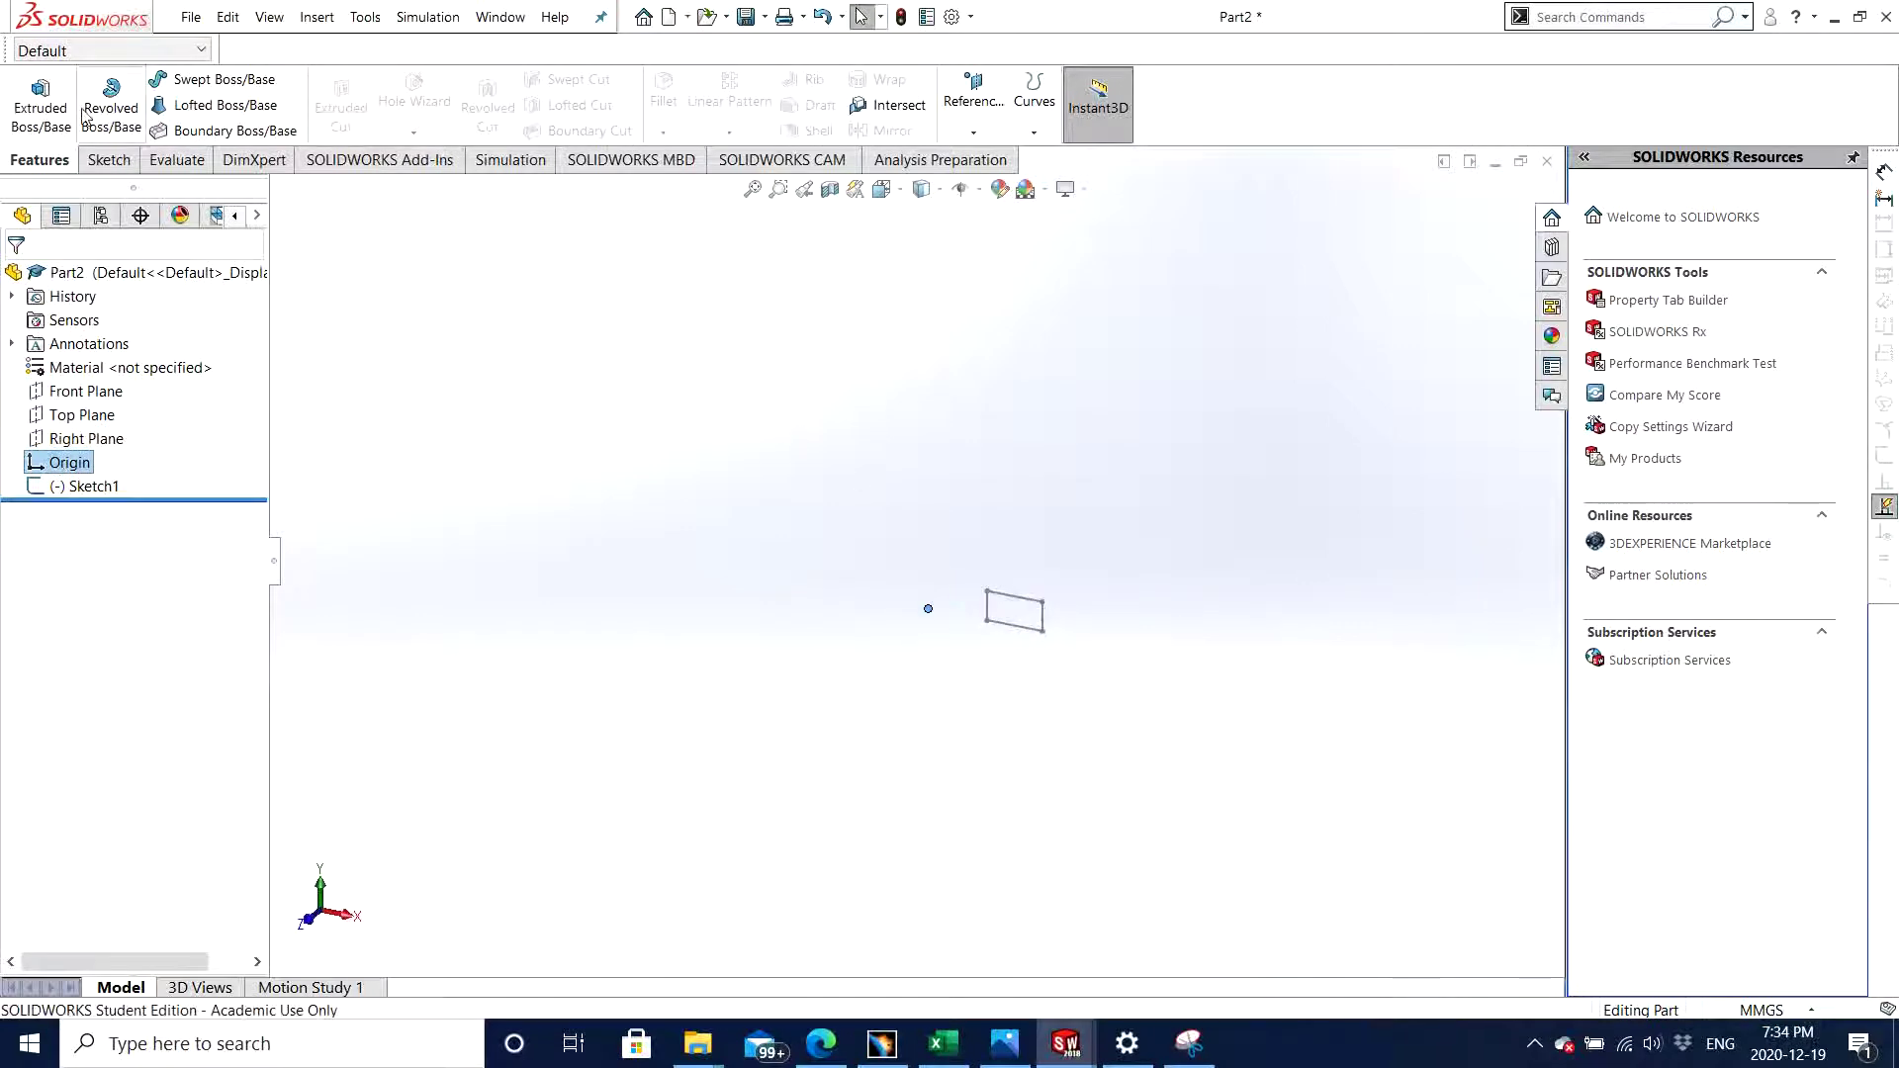
click(127, 117)
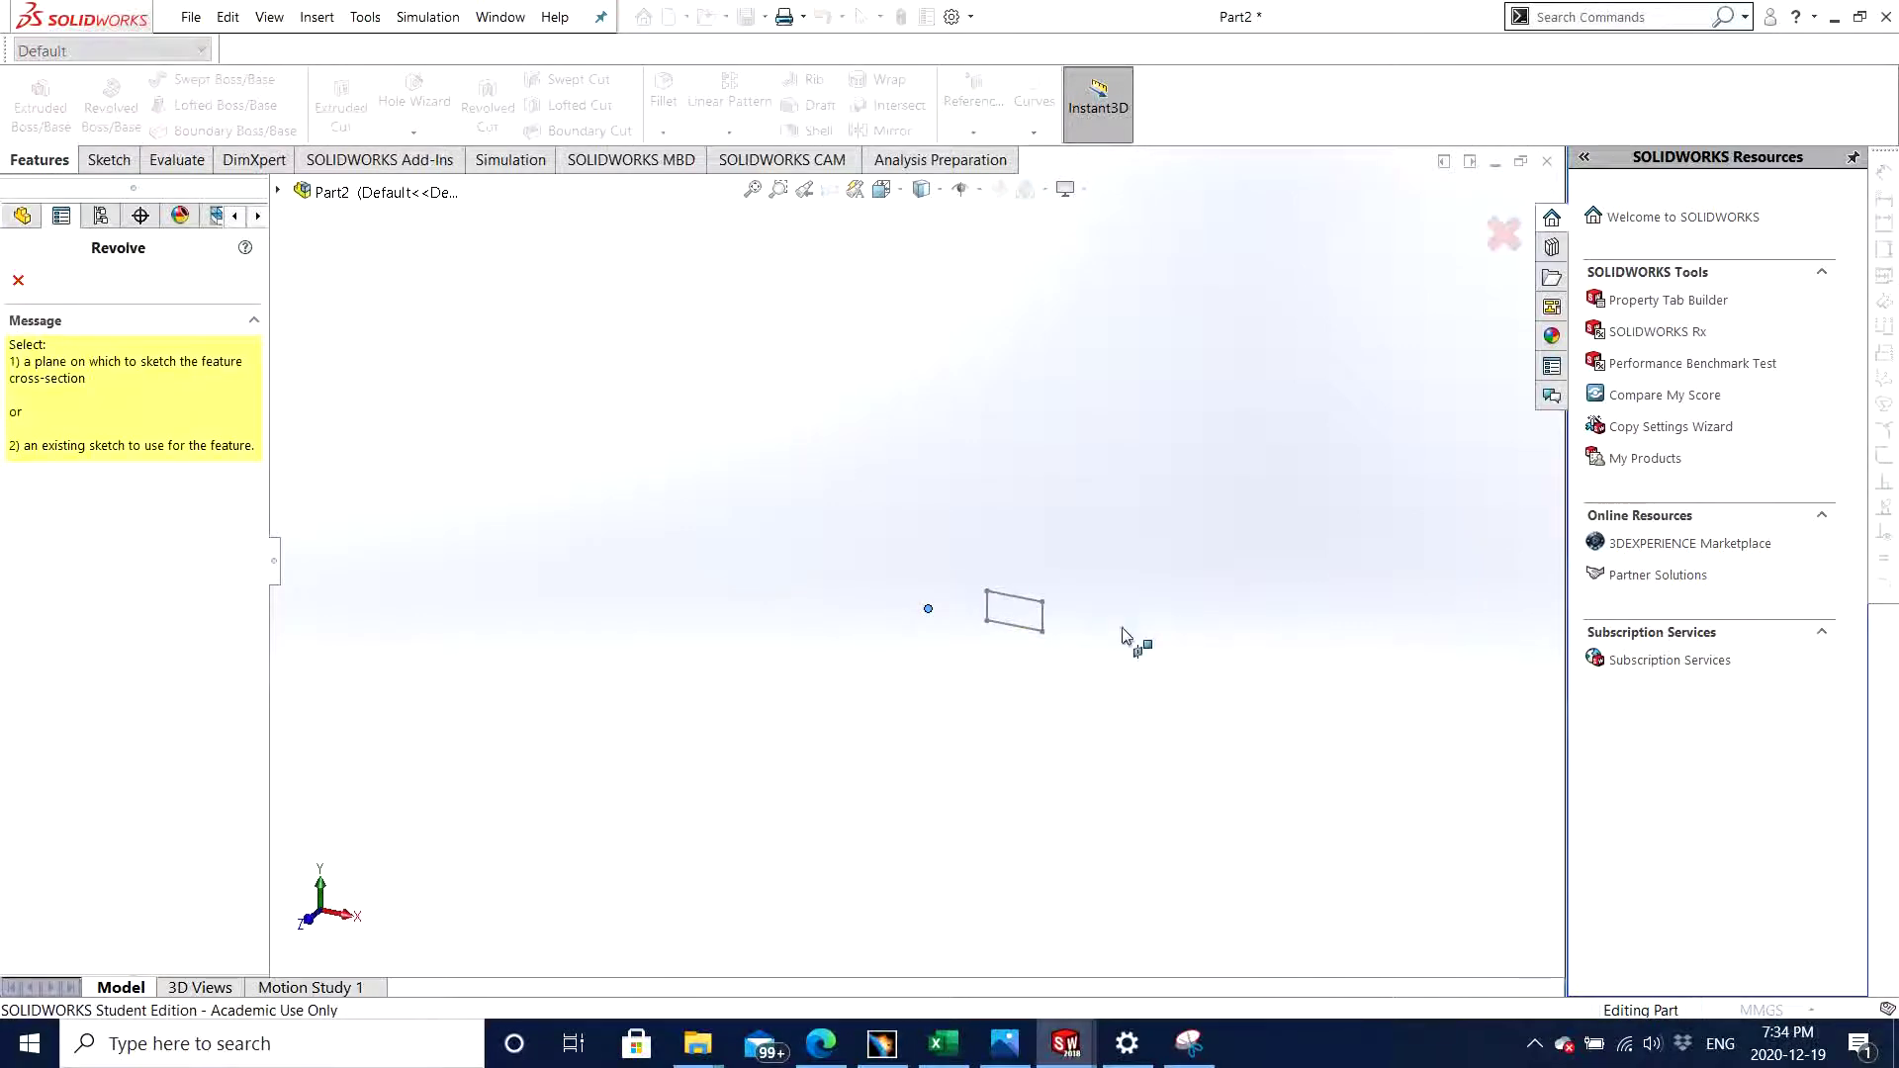
click(990, 611)
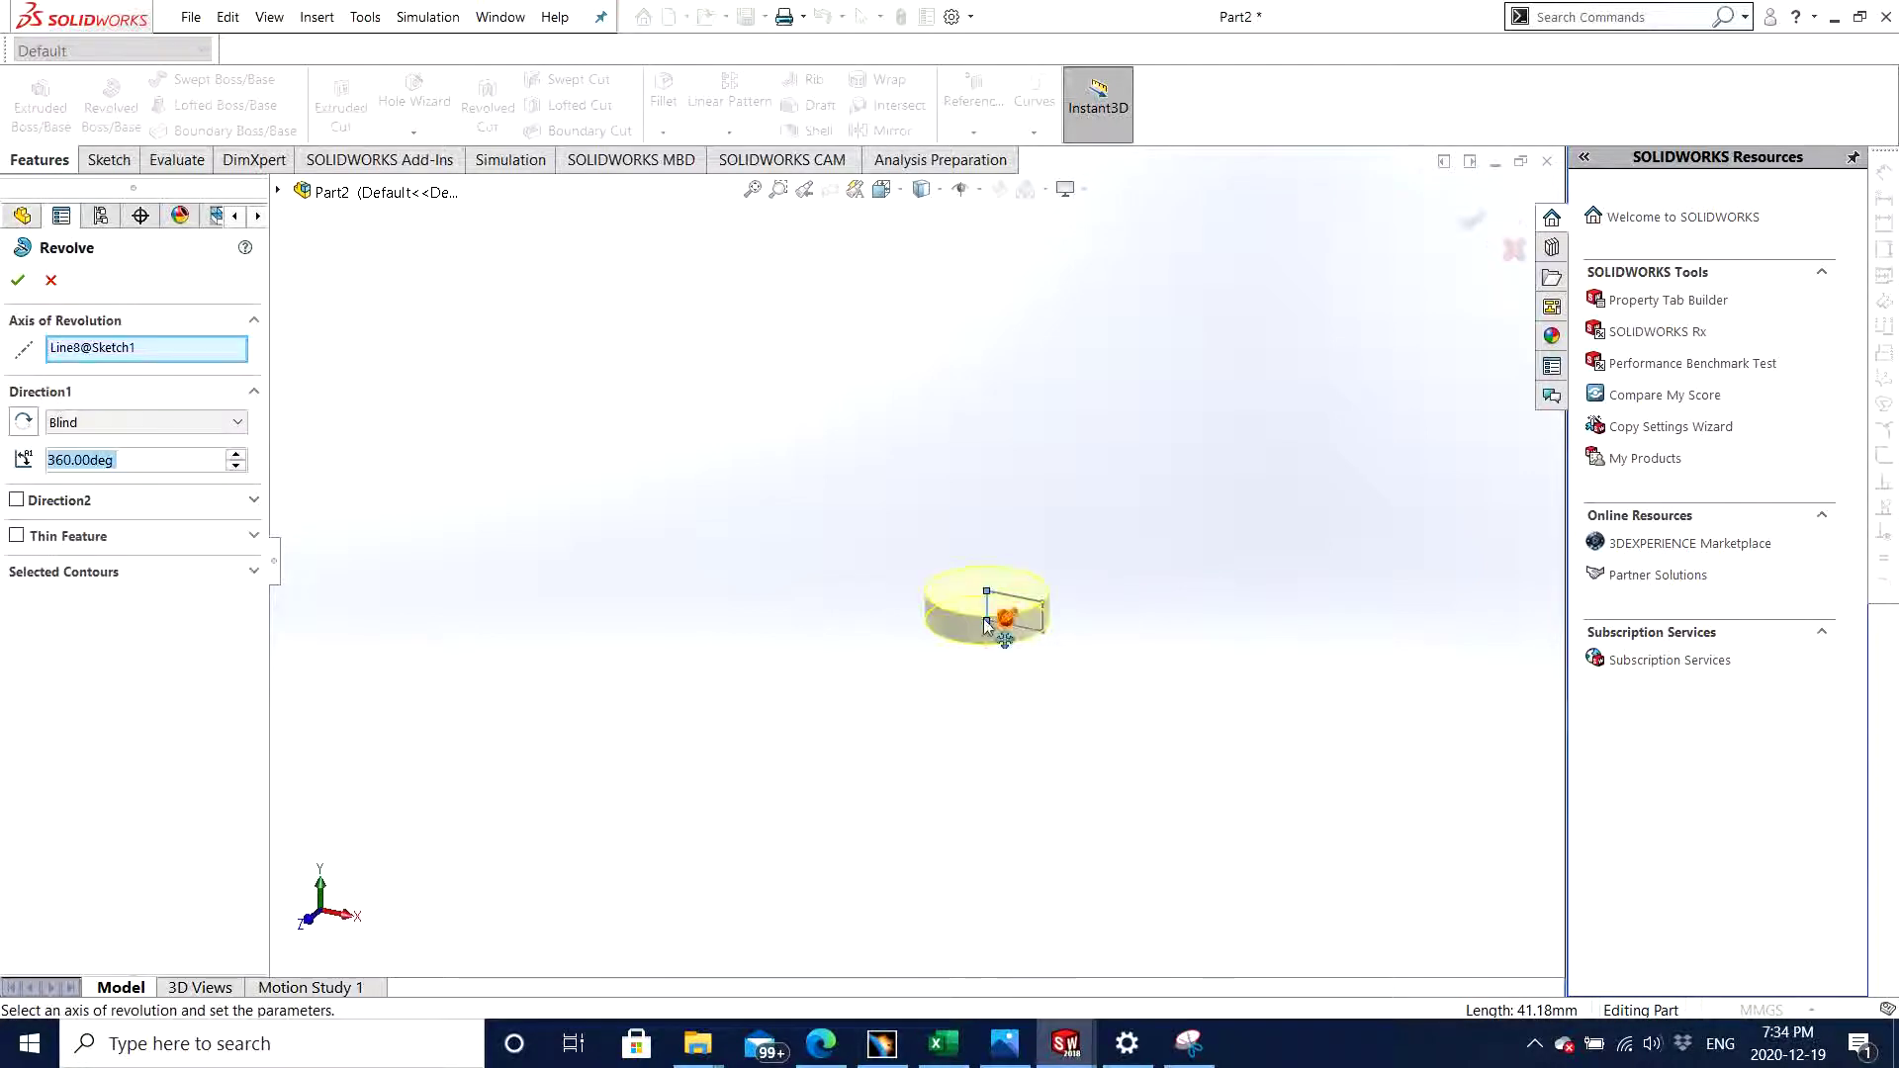
scroll(1046, 619, up, 2)
scroll(872, 505, down, 5)
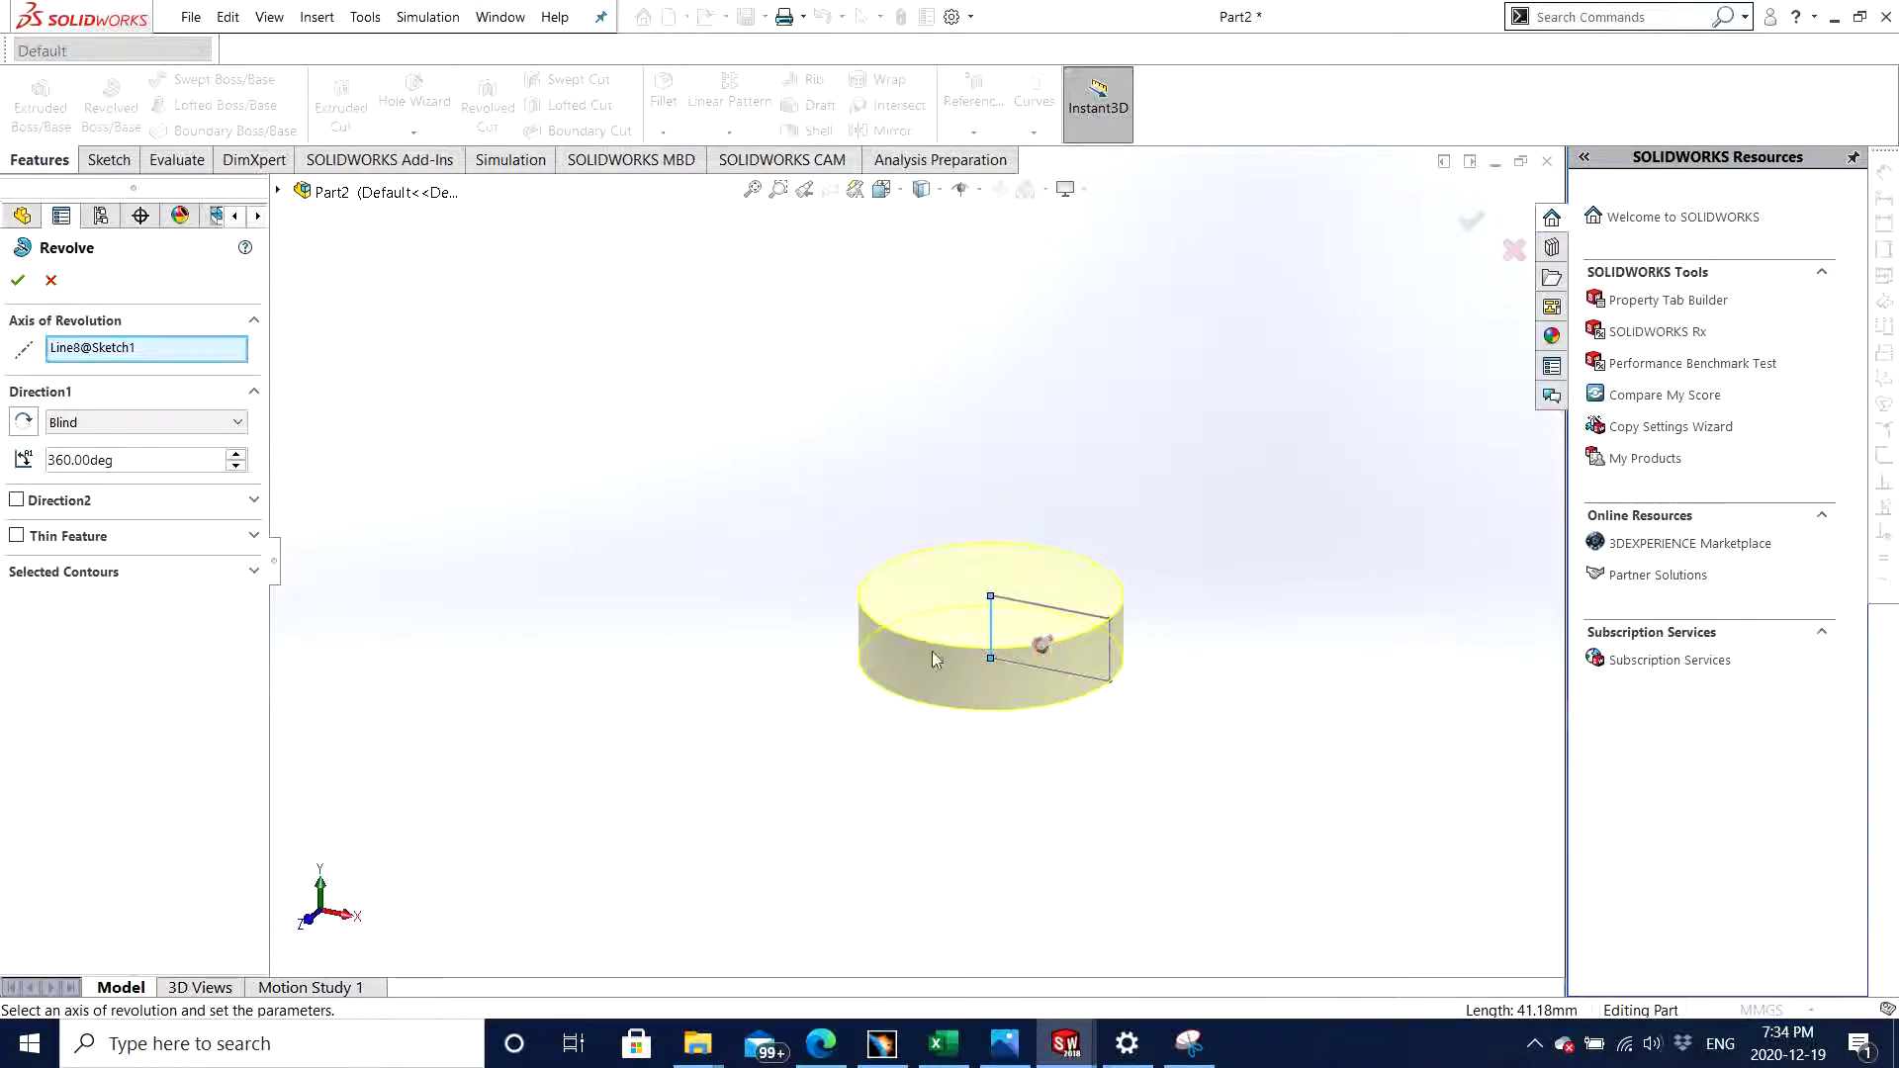
click(51, 280)
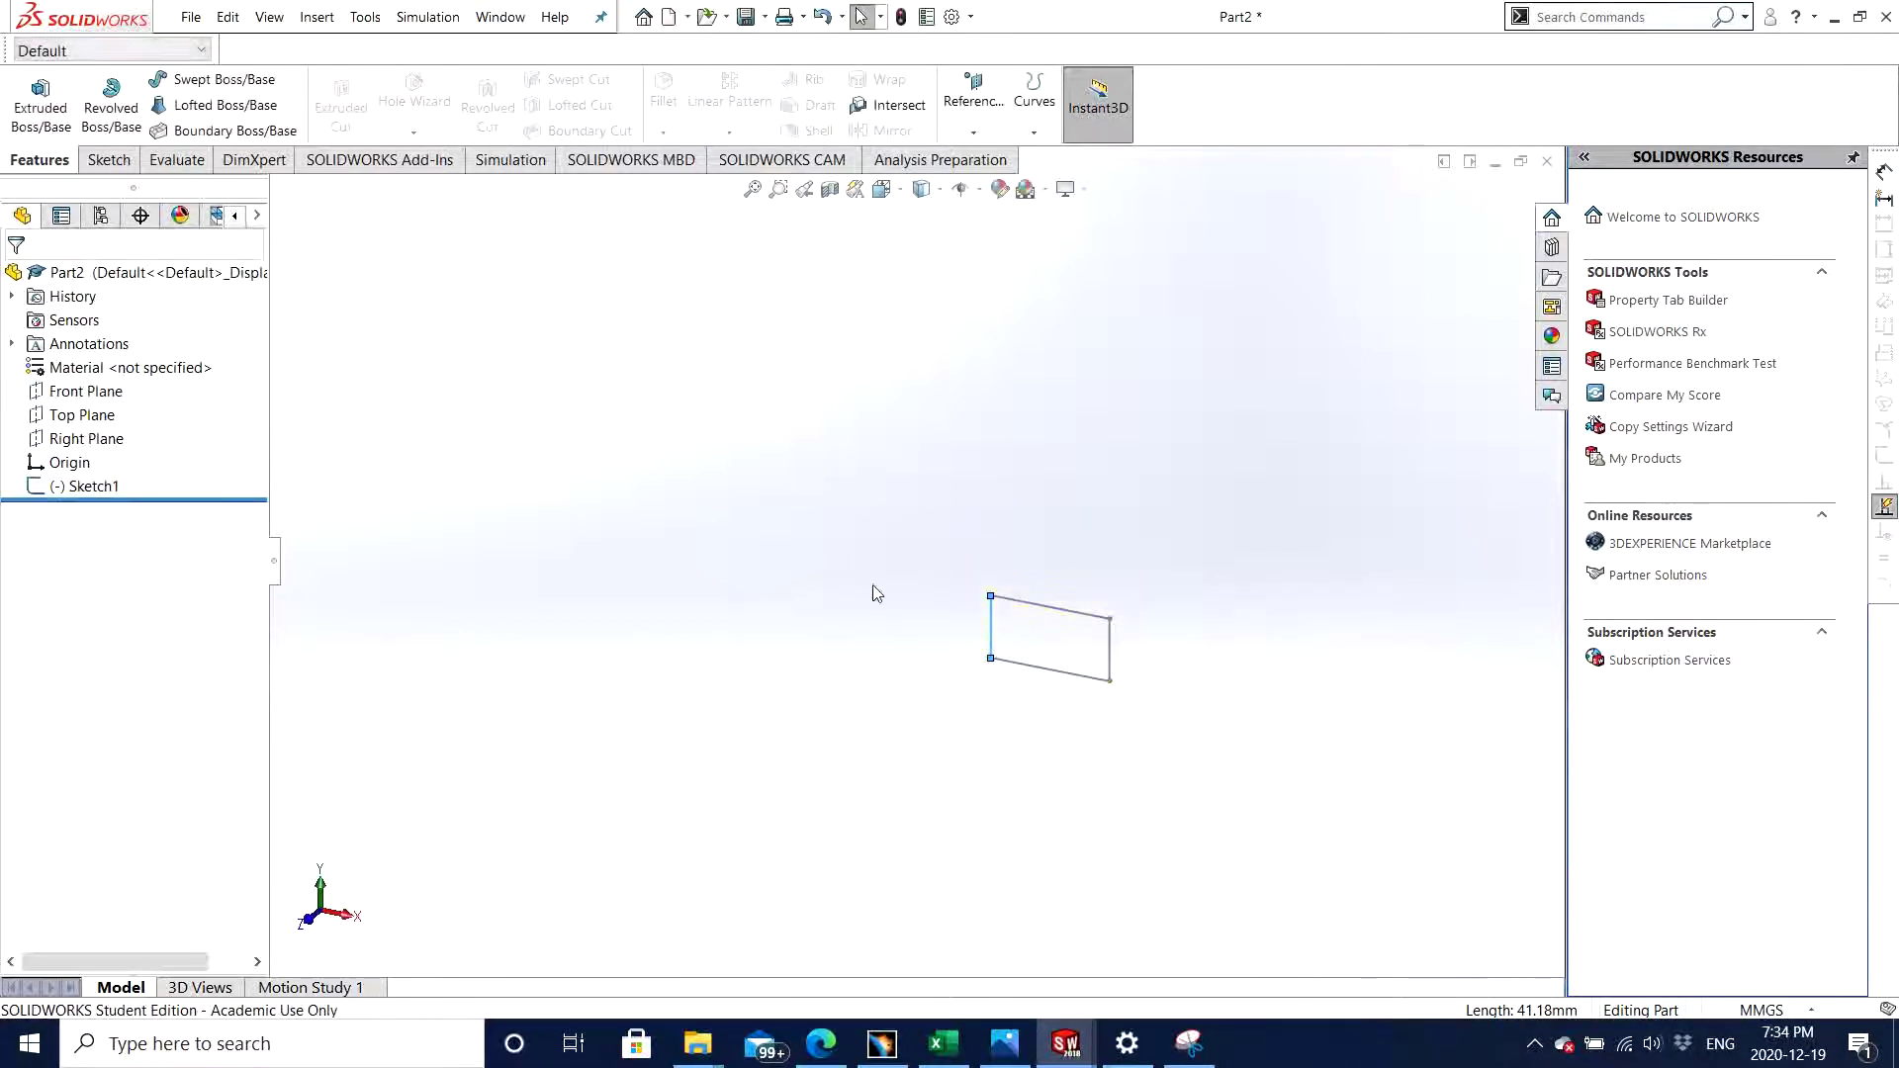
- Create a reference axis through the origin with the Two Planes option, using the Right Plane and Front Plane
click(863, 632)
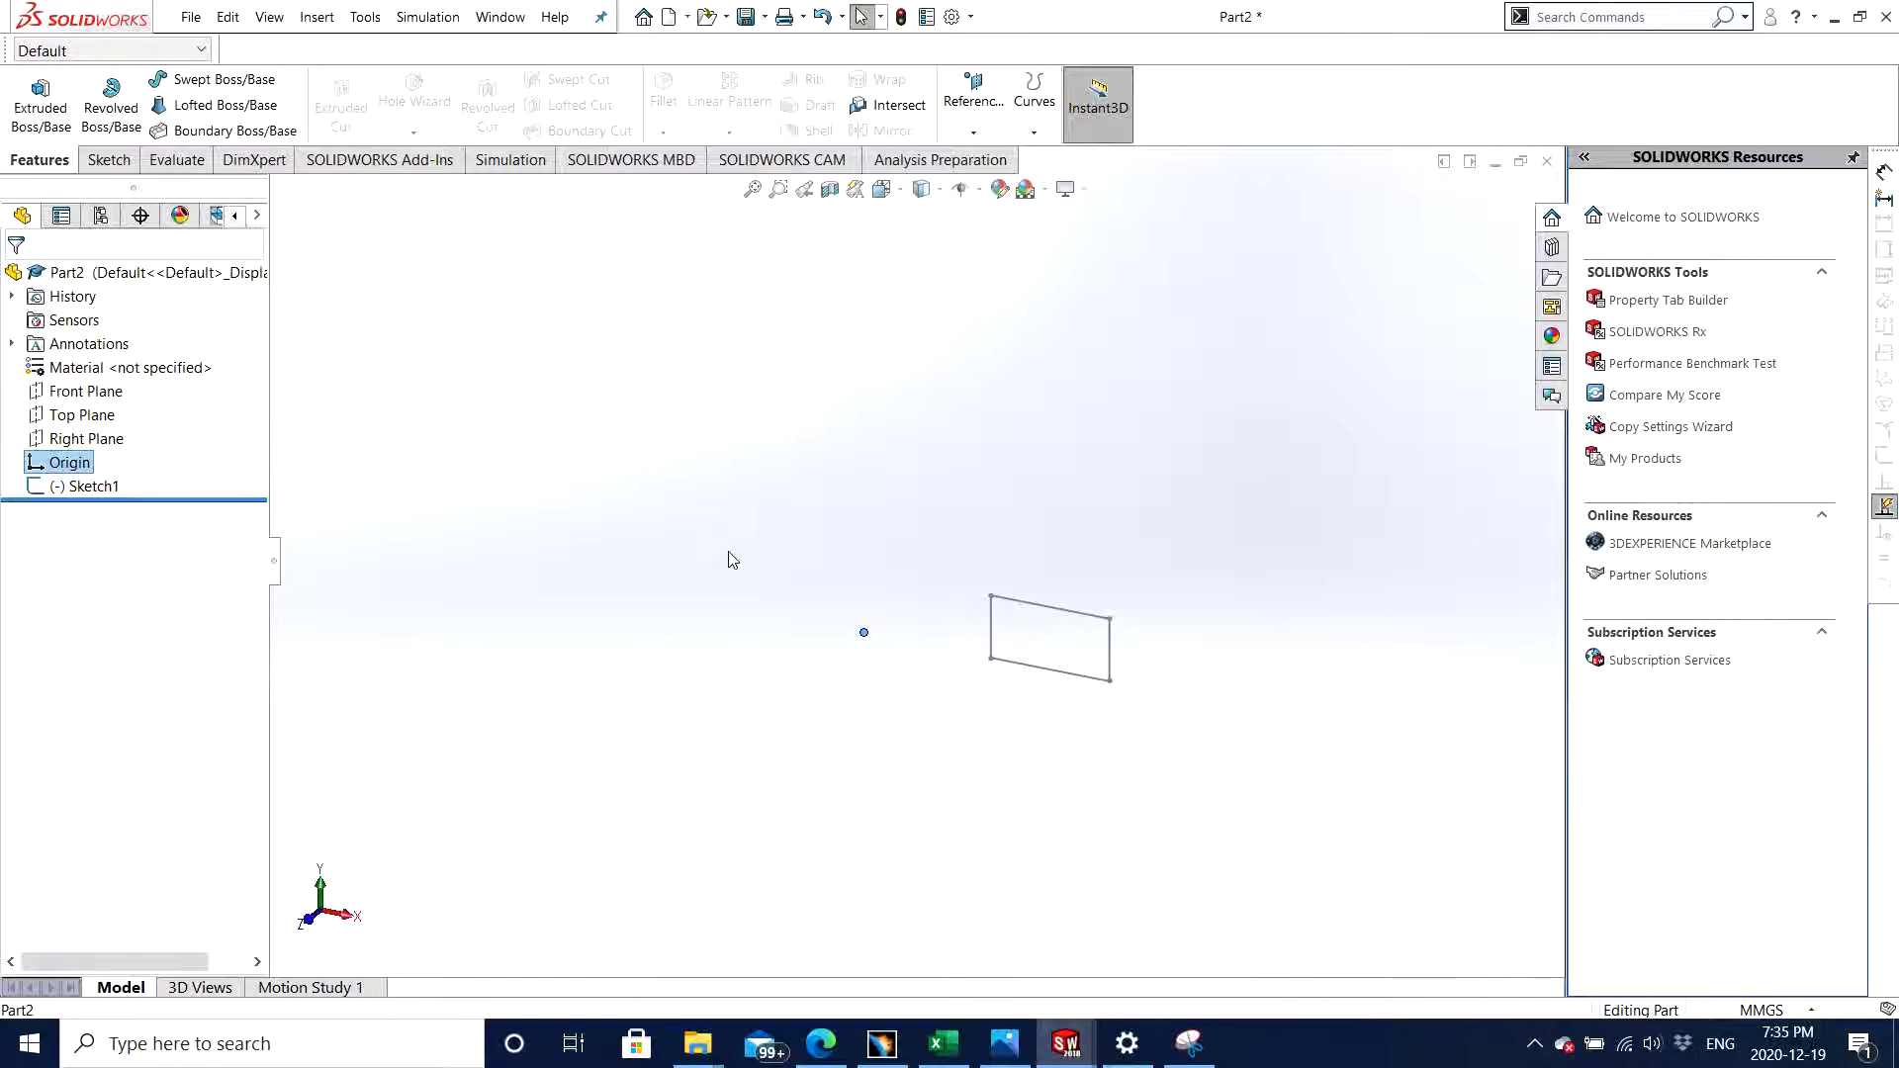
click(975, 136)
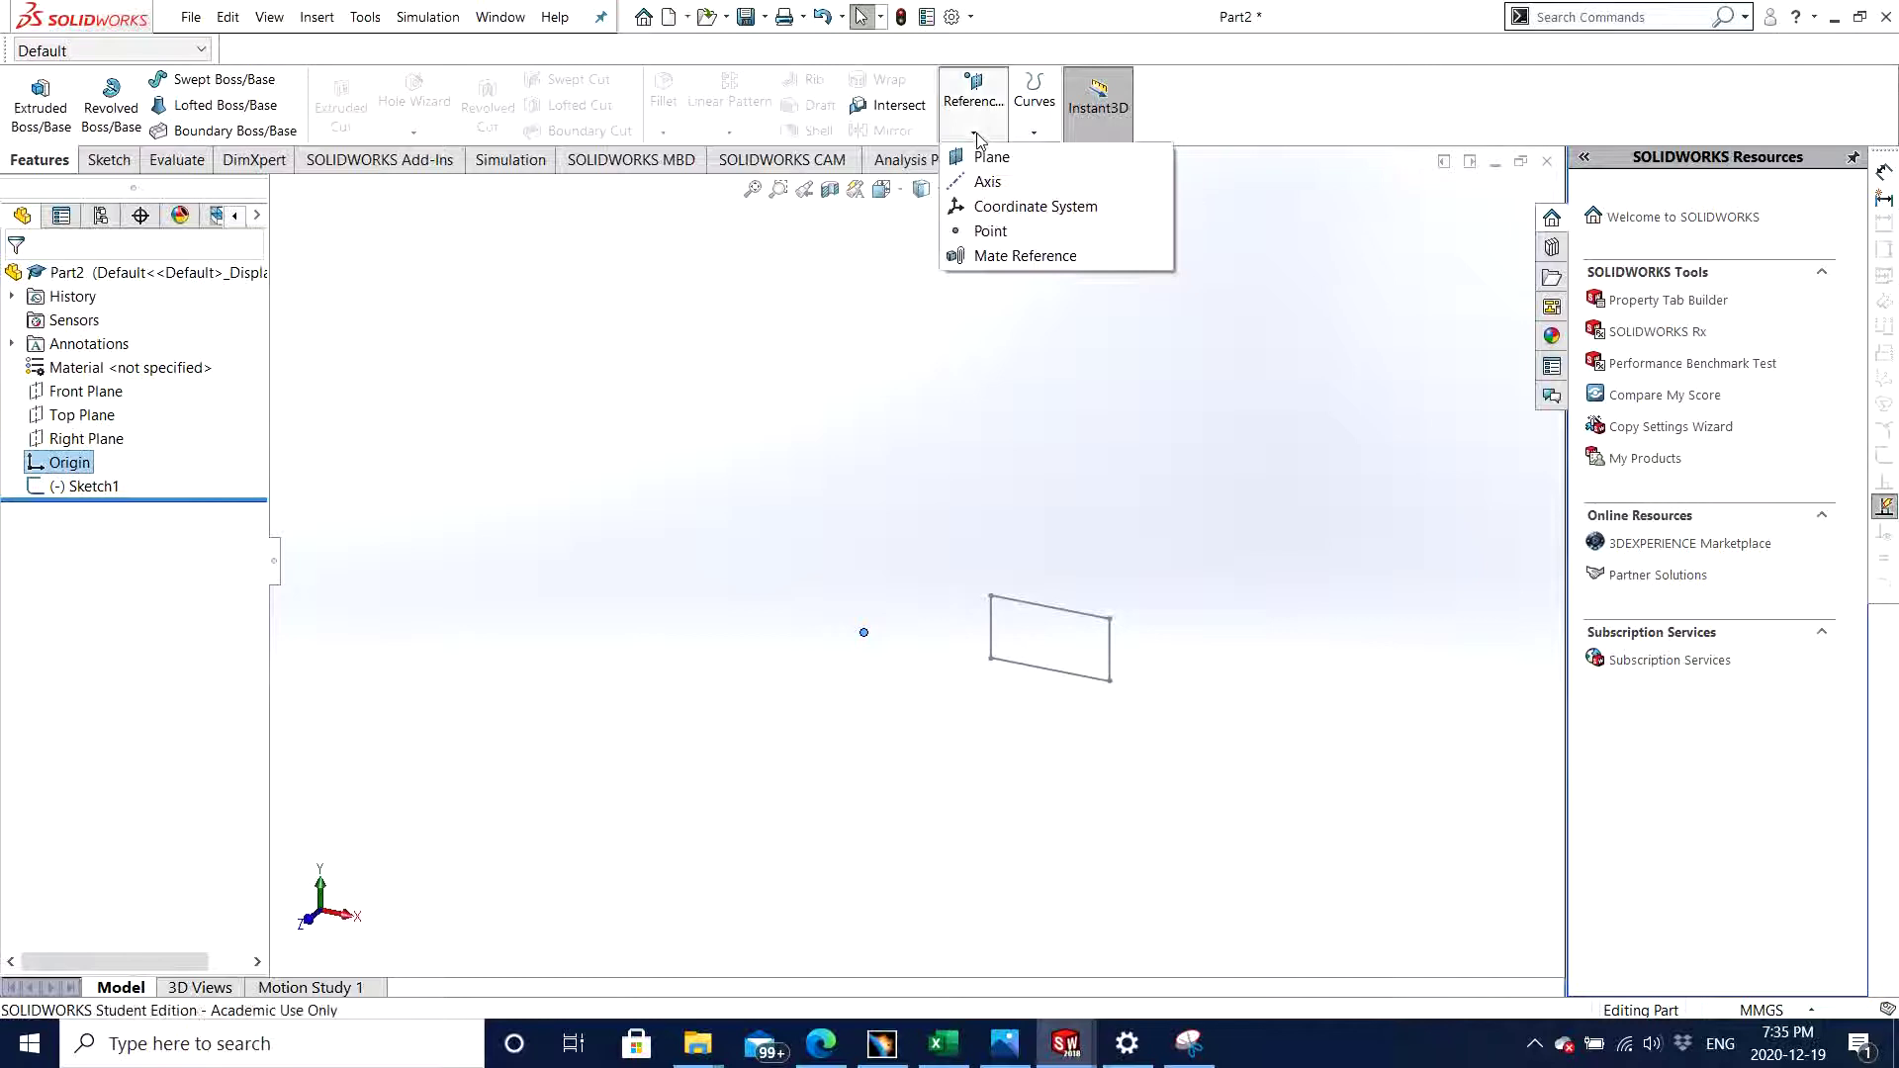
click(987, 182)
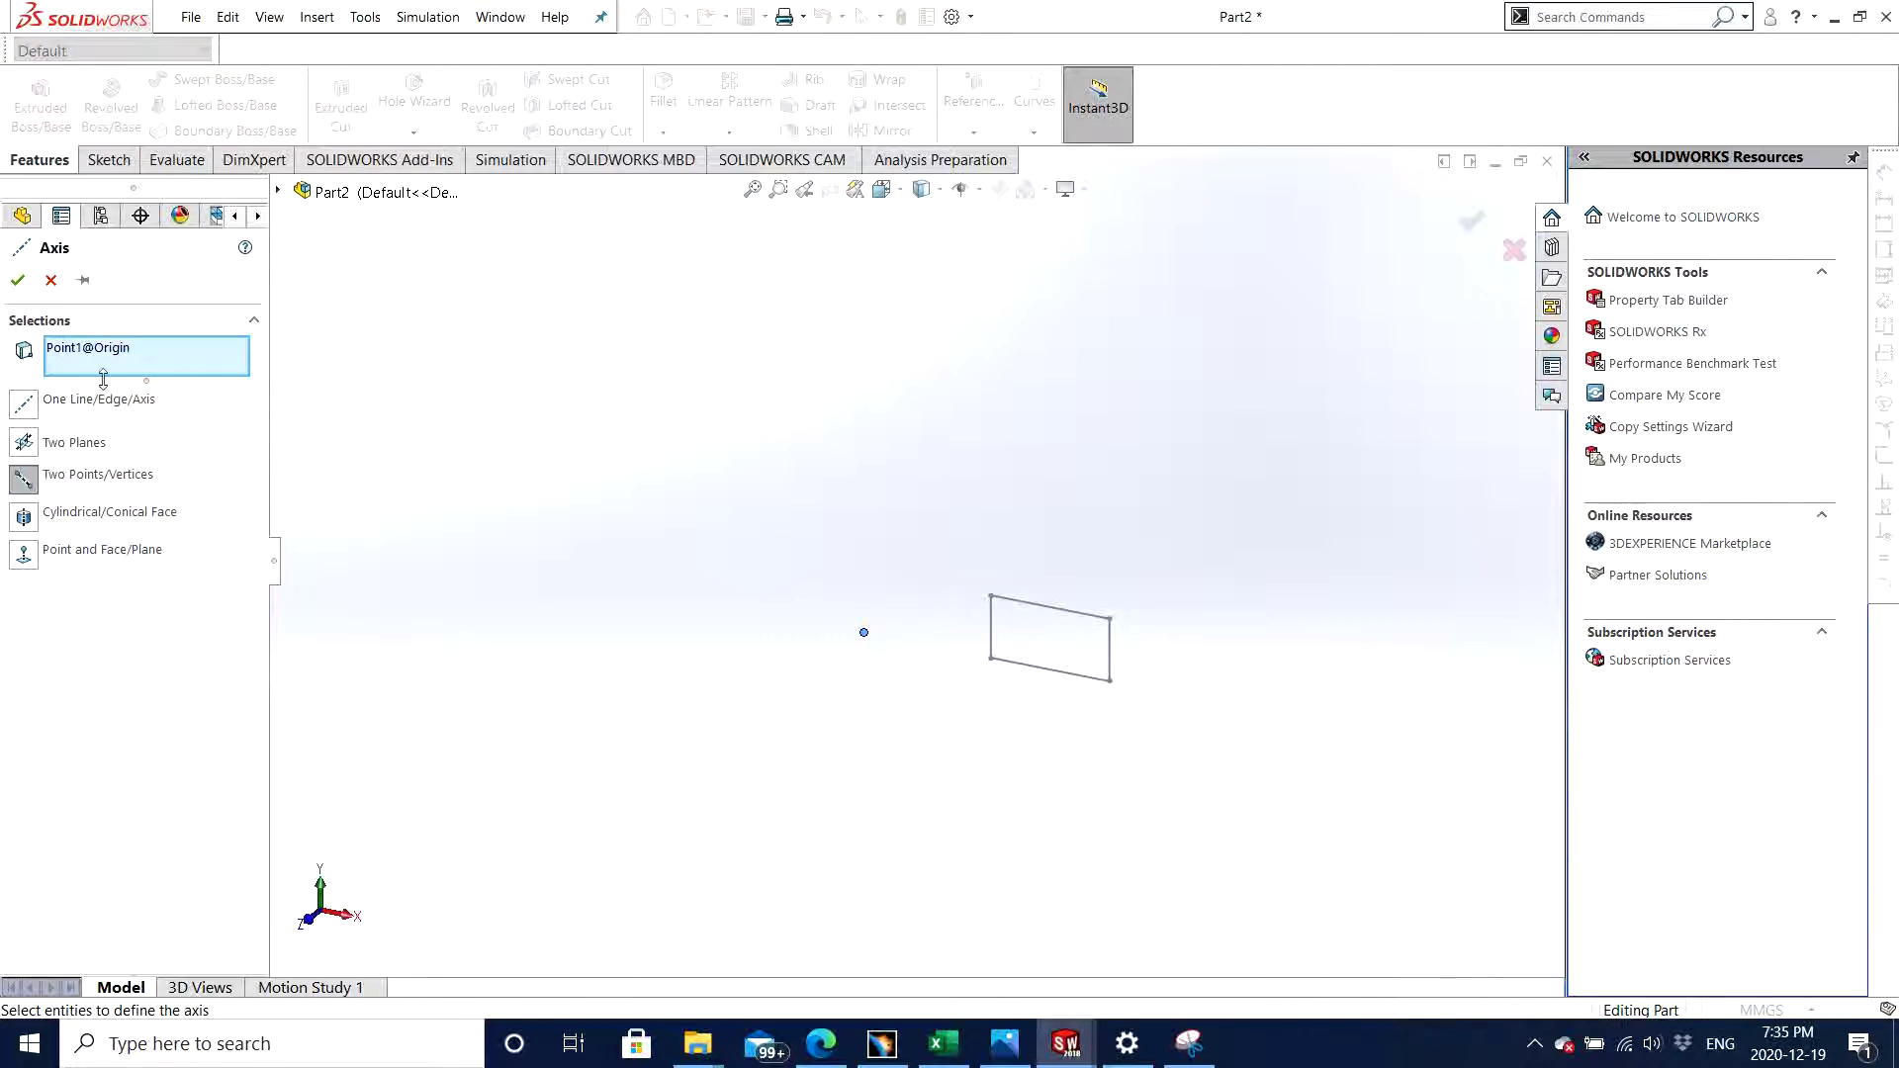
click(99, 452)
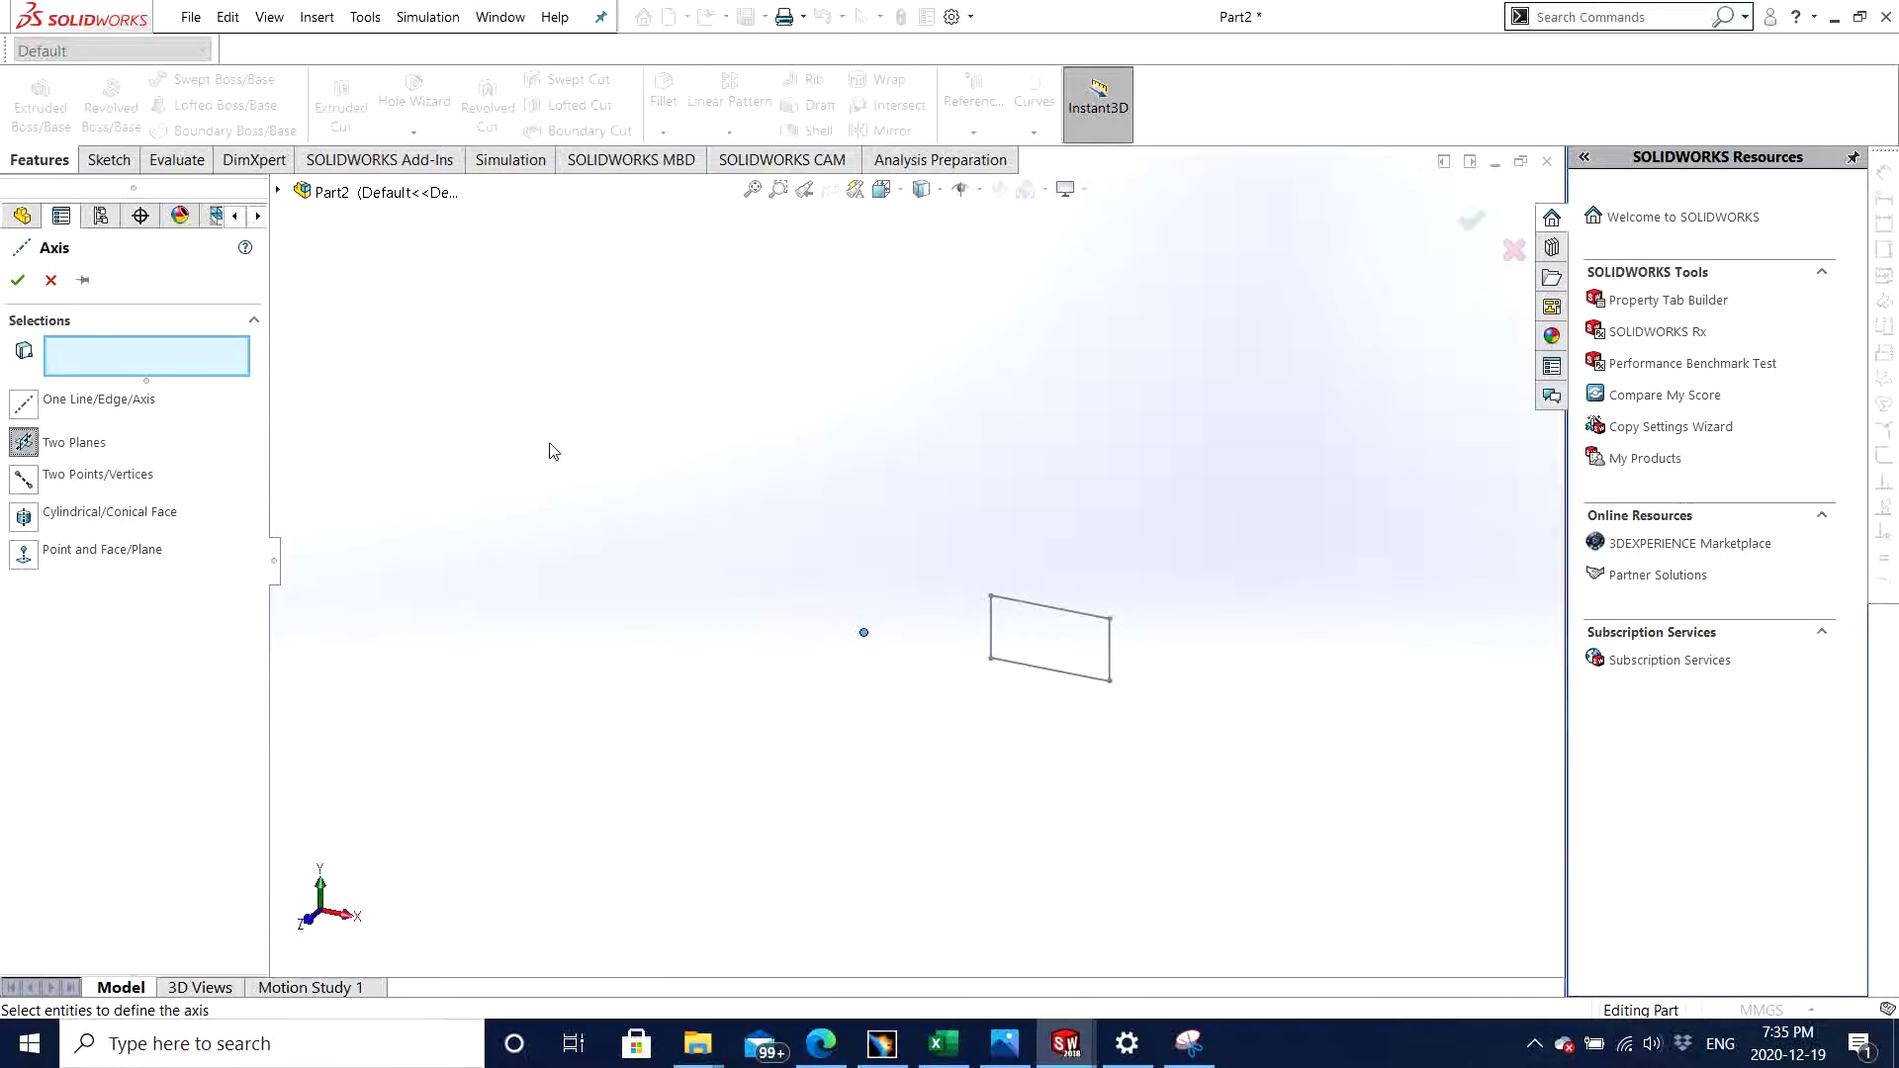
click(279, 192)
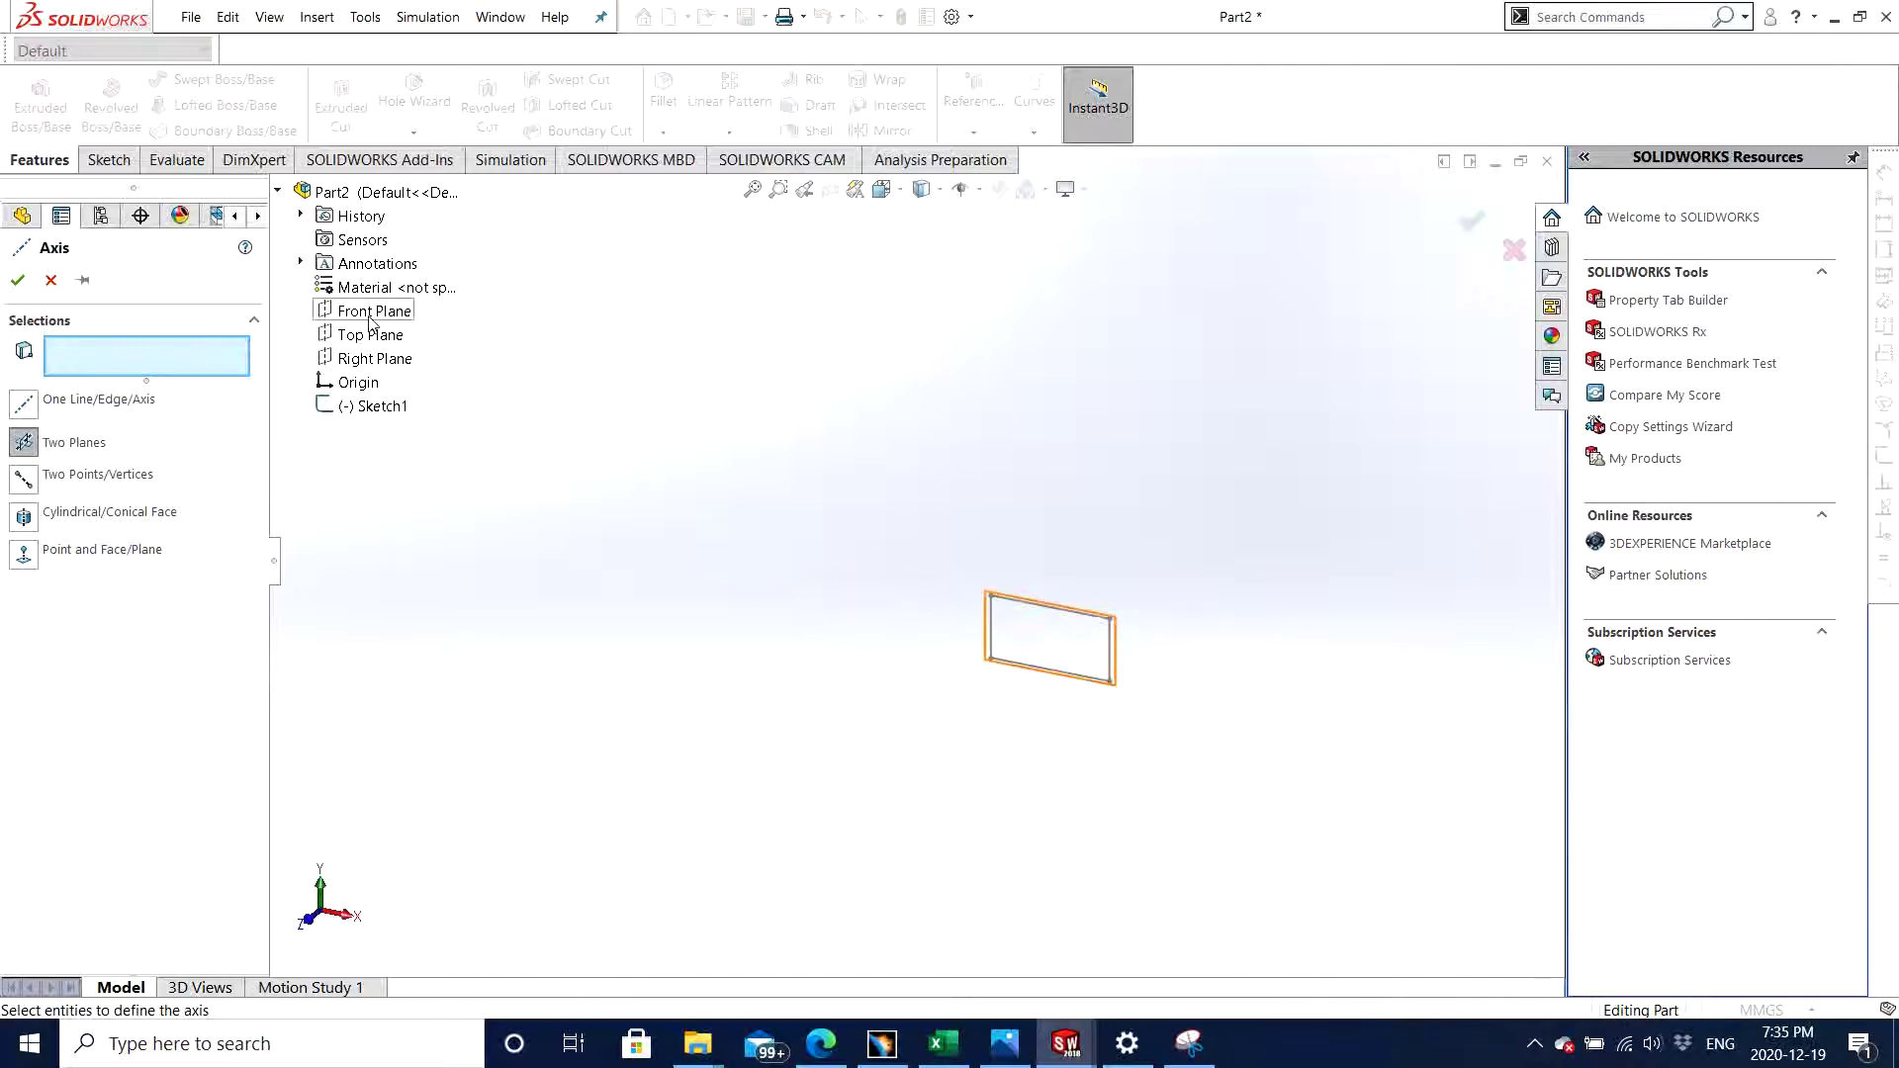
click(382, 366)
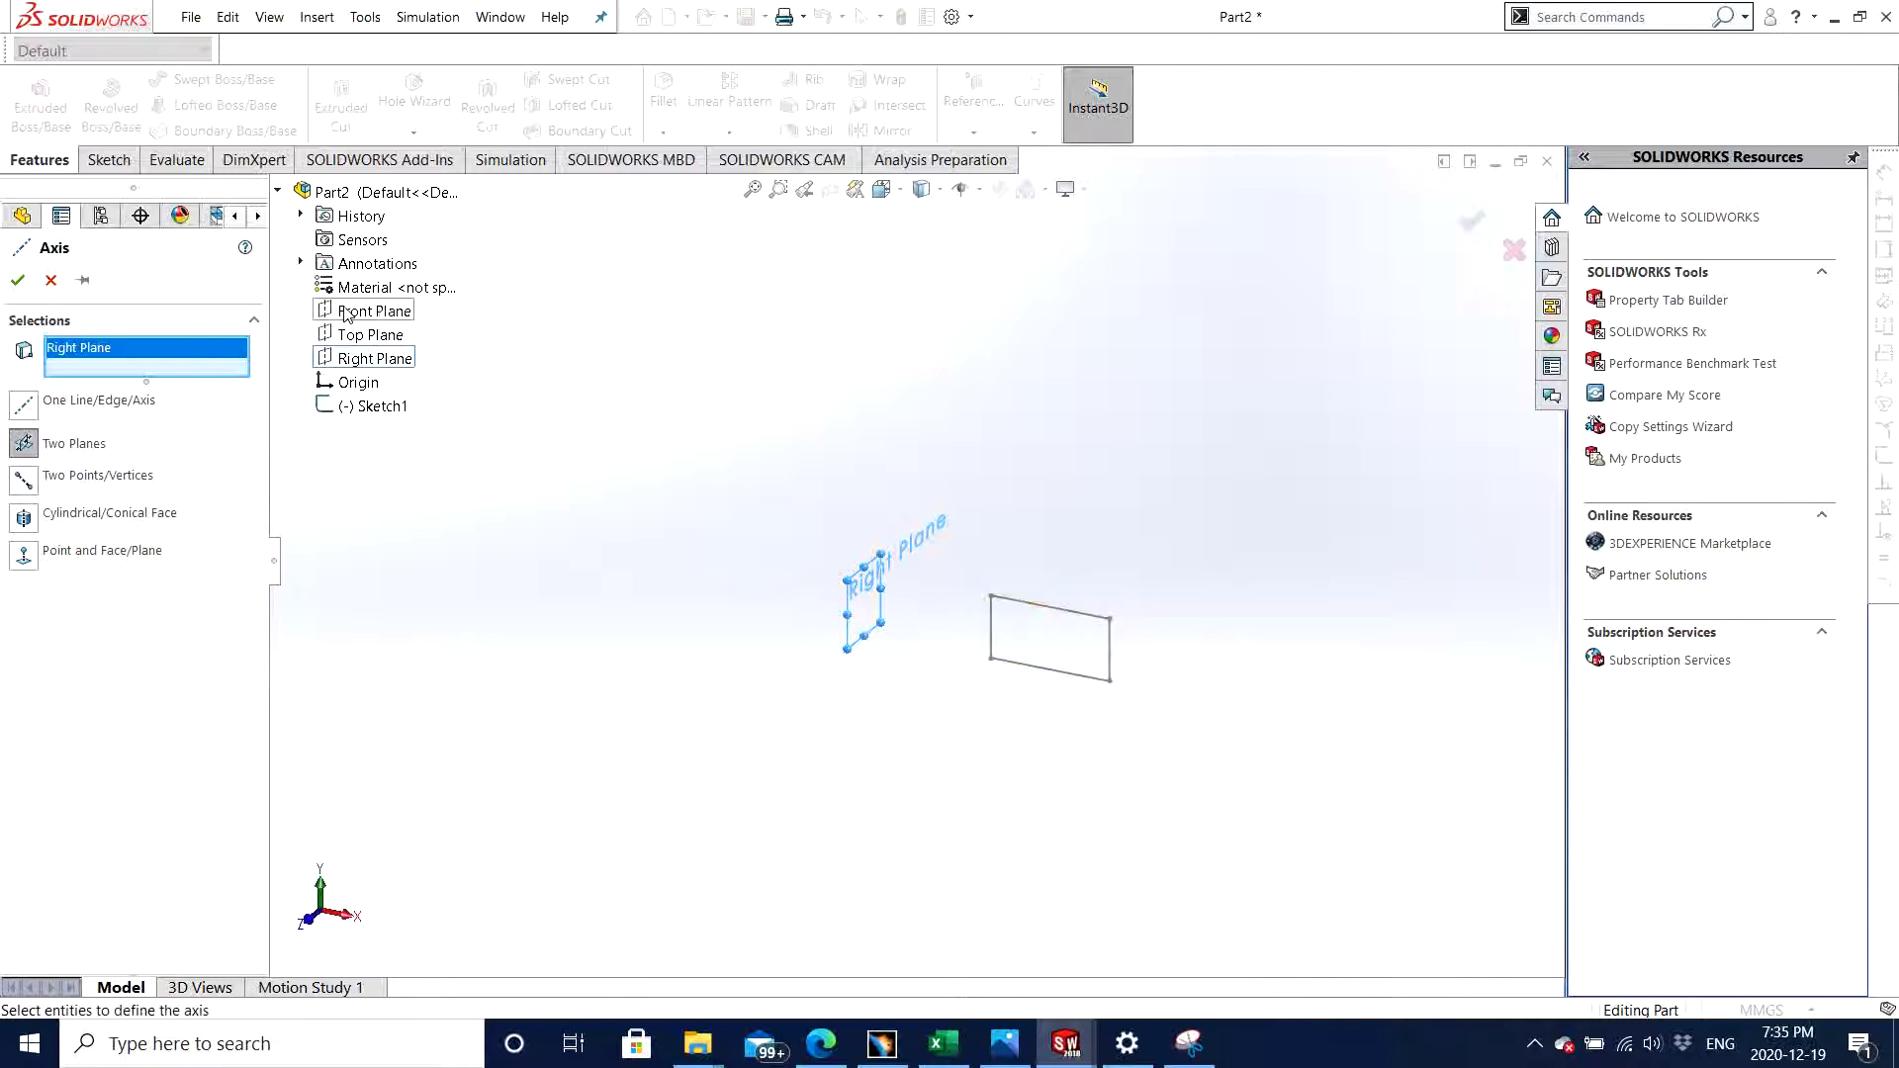
click(372, 312)
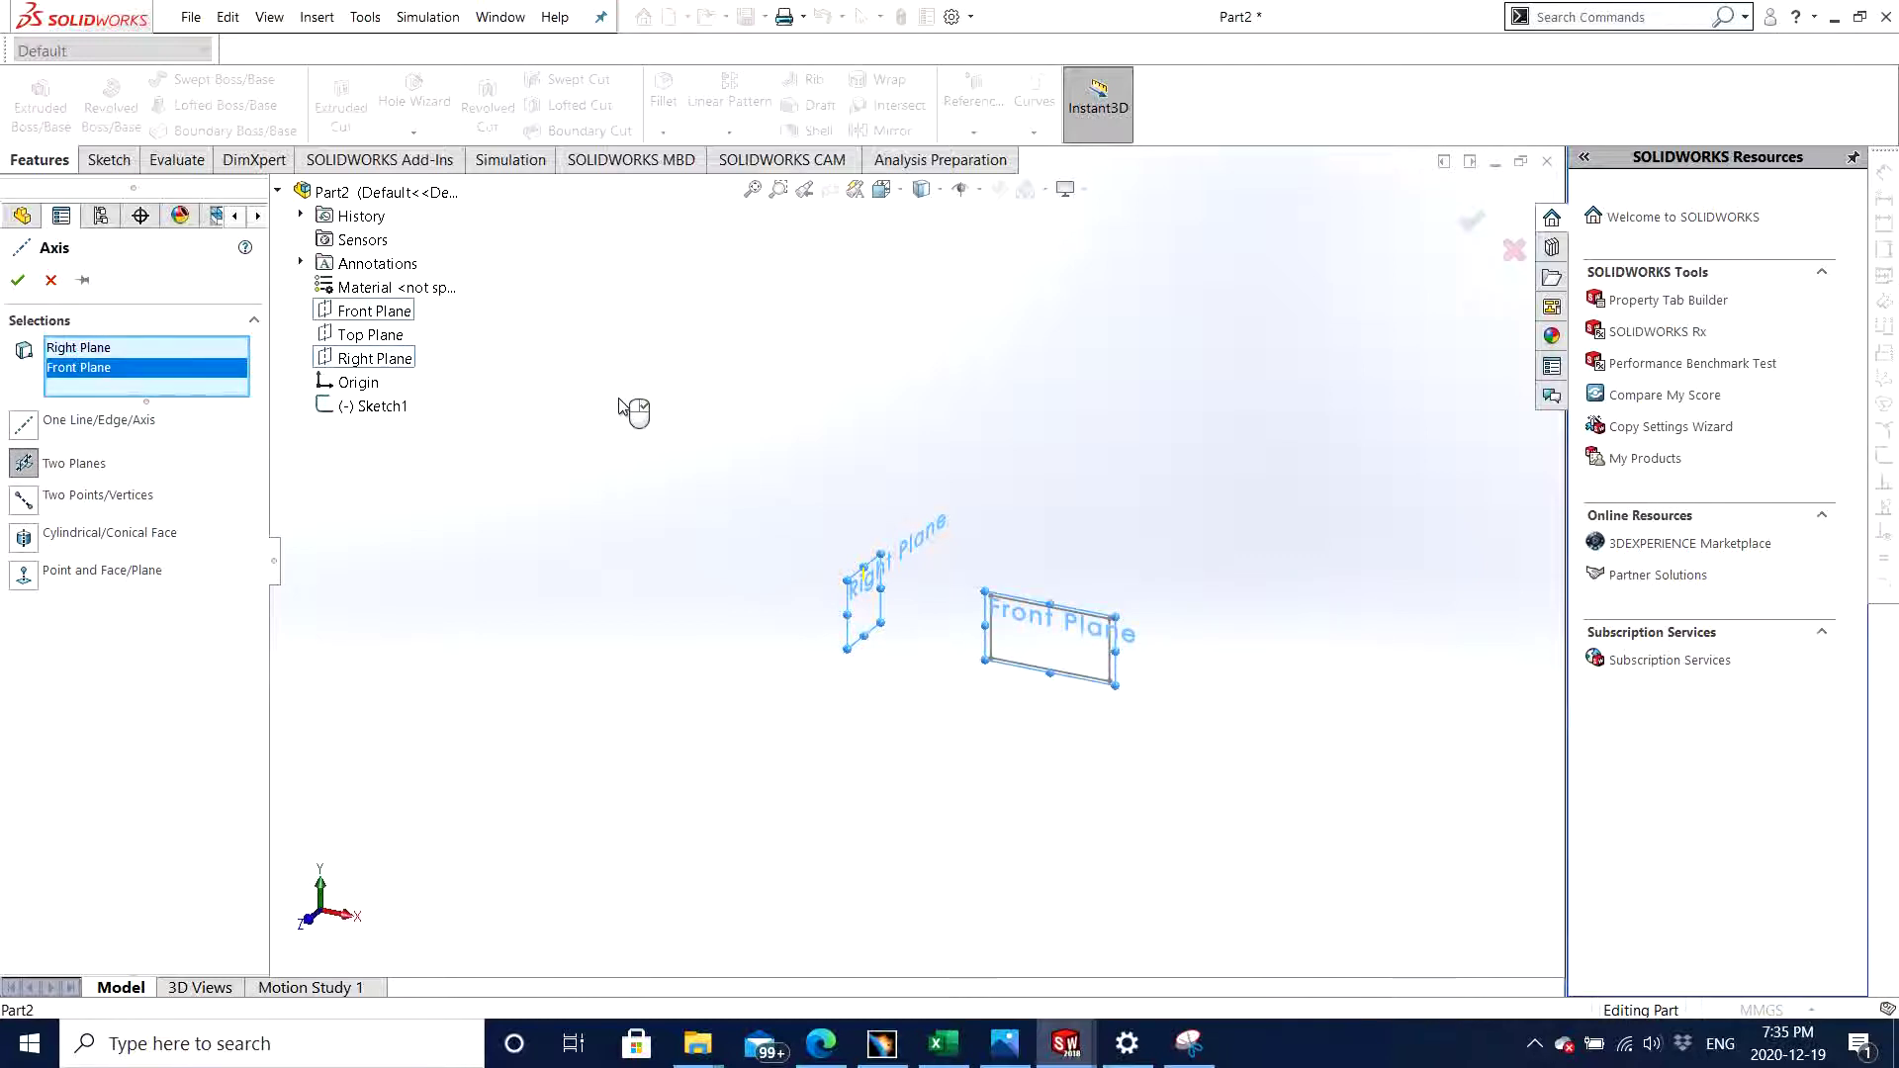
click(18, 280)
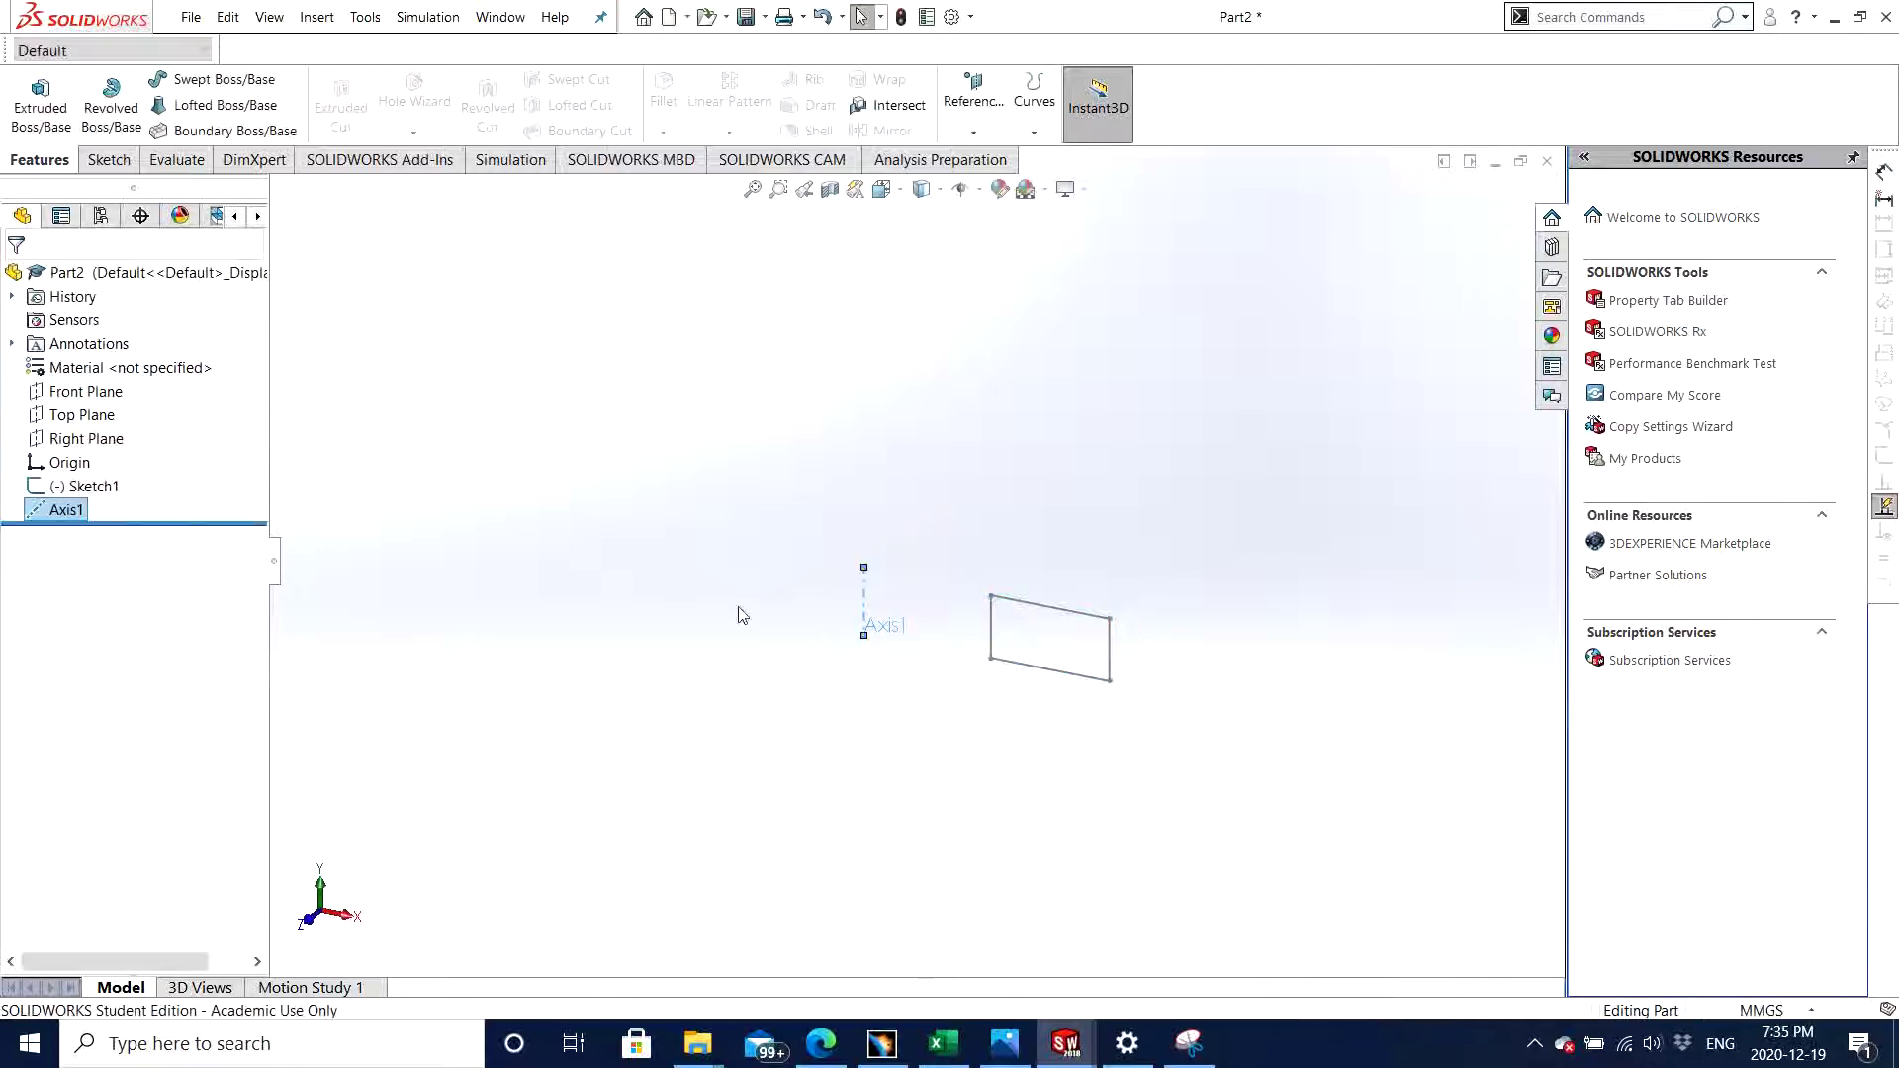
- Revolve the rectangle sketch 360° about the new reference axis to form a solid ring
click(63, 472)
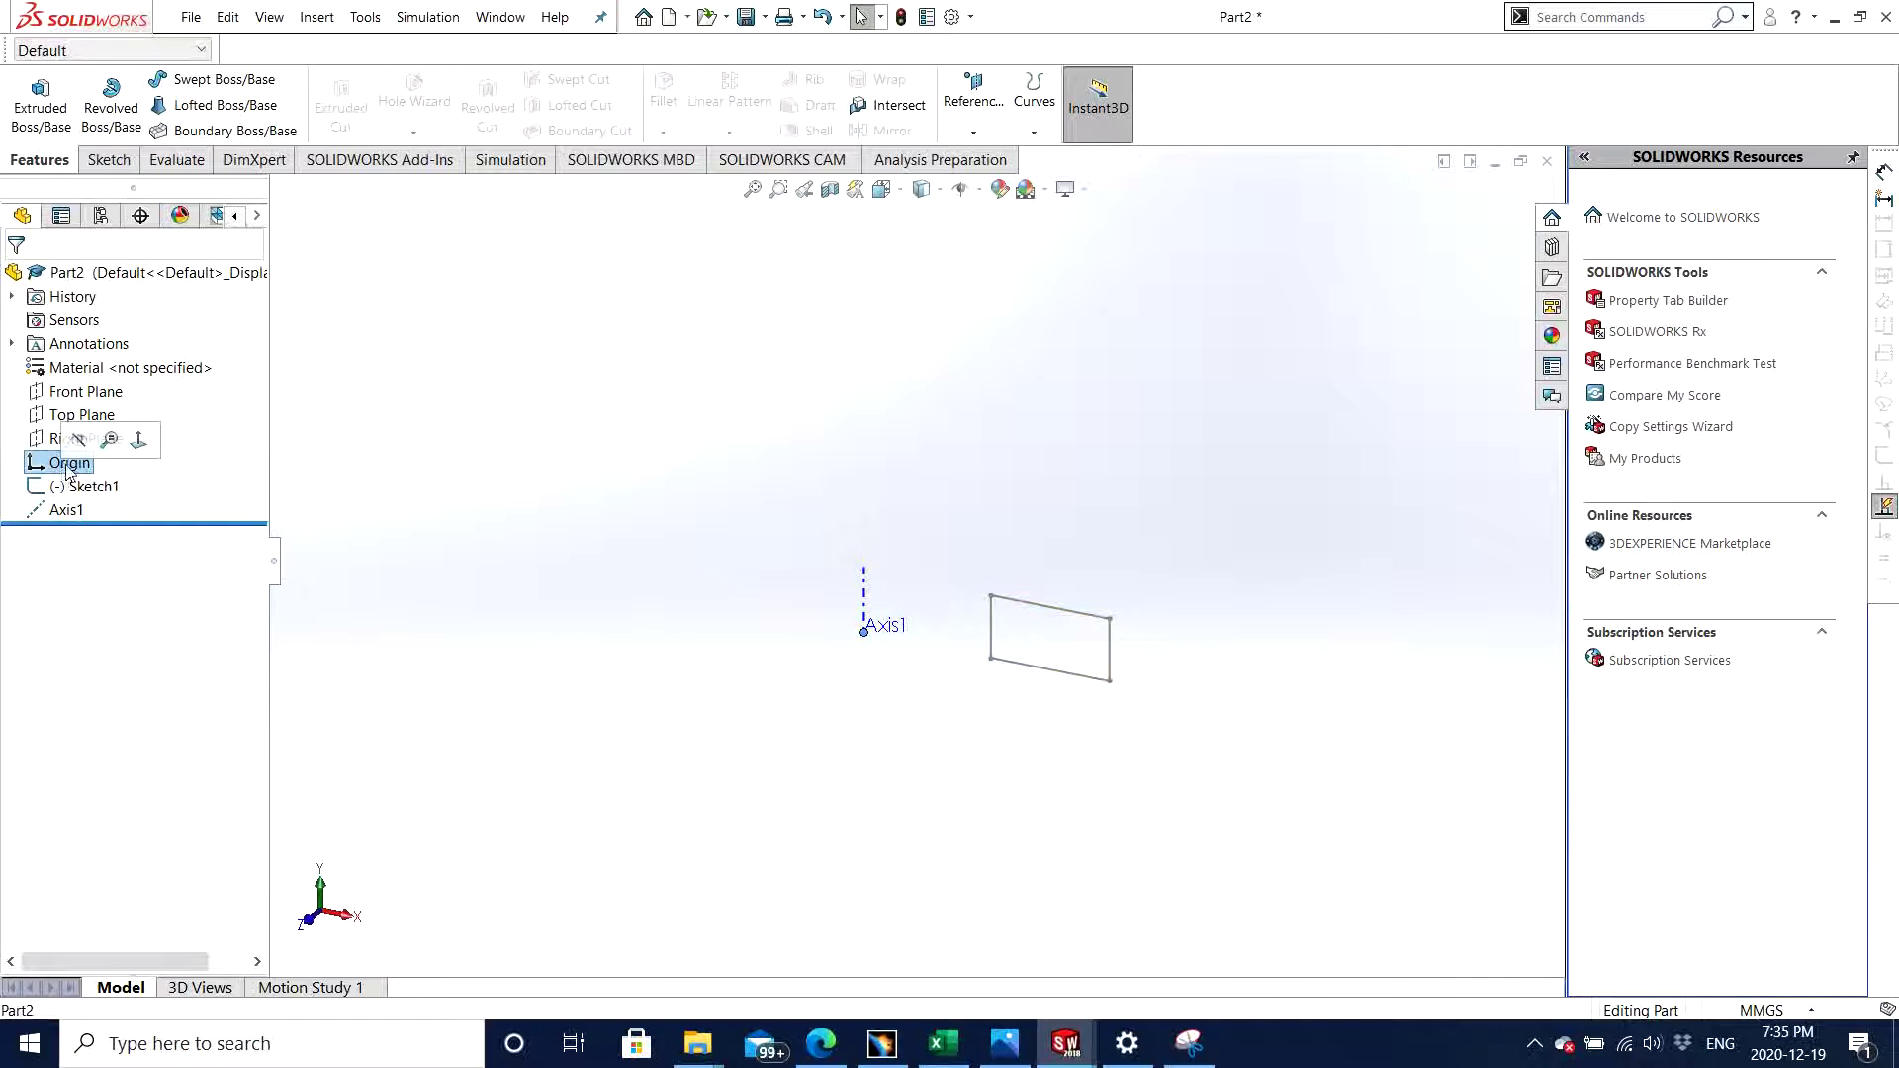
click(61, 511)
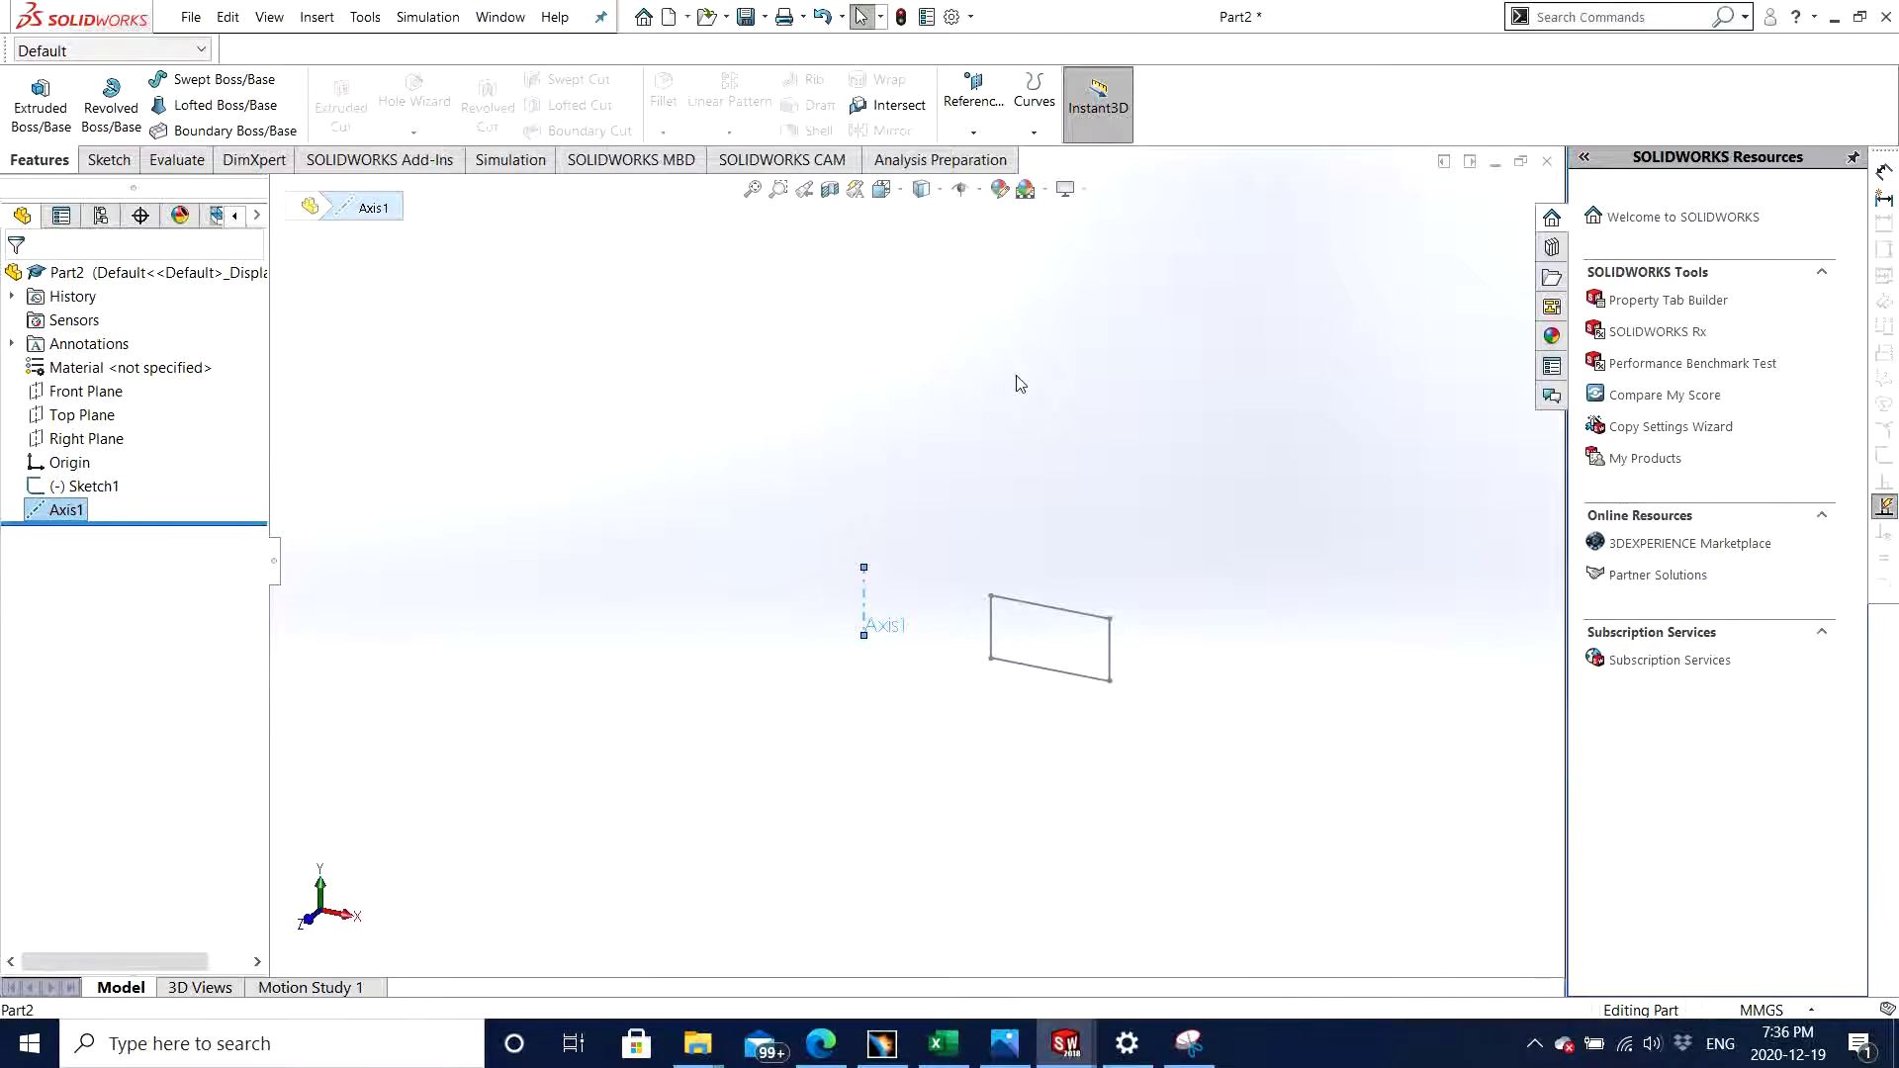
click(110, 104)
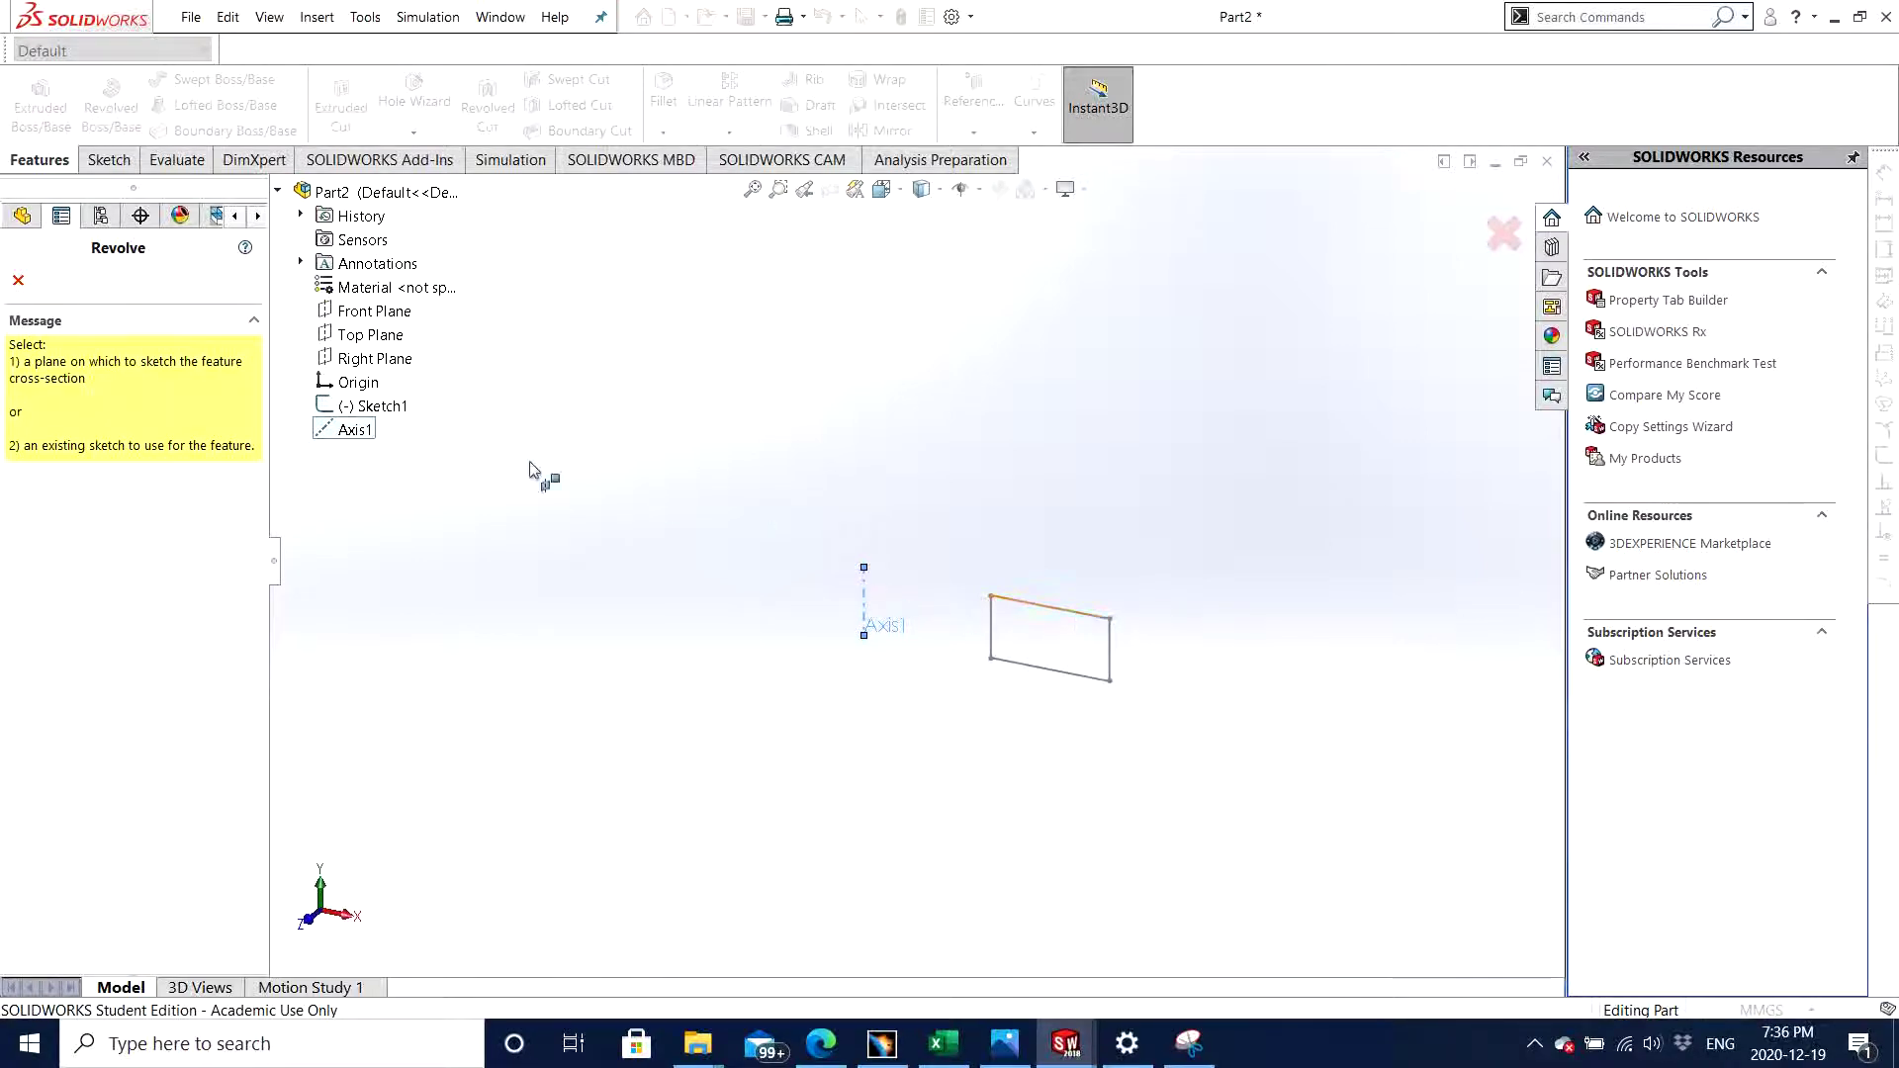
click(372, 405)
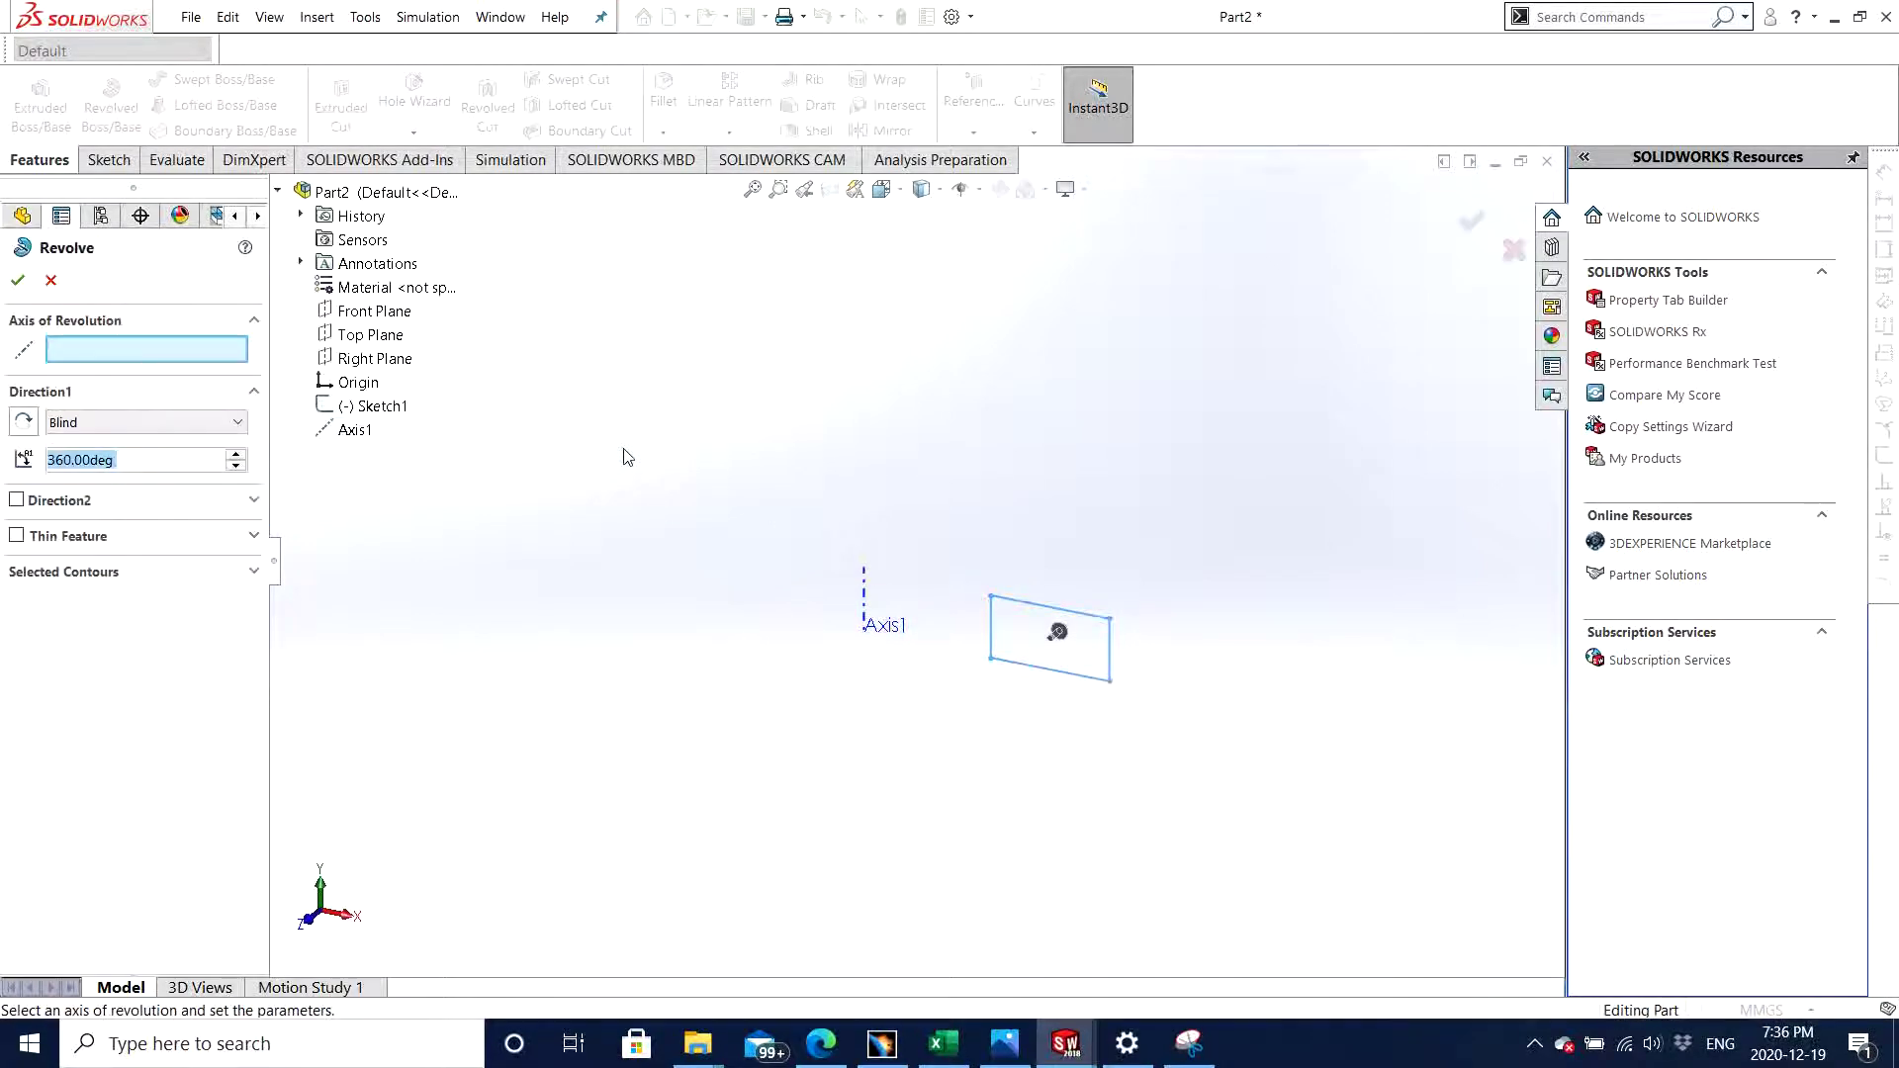
click(114, 350)
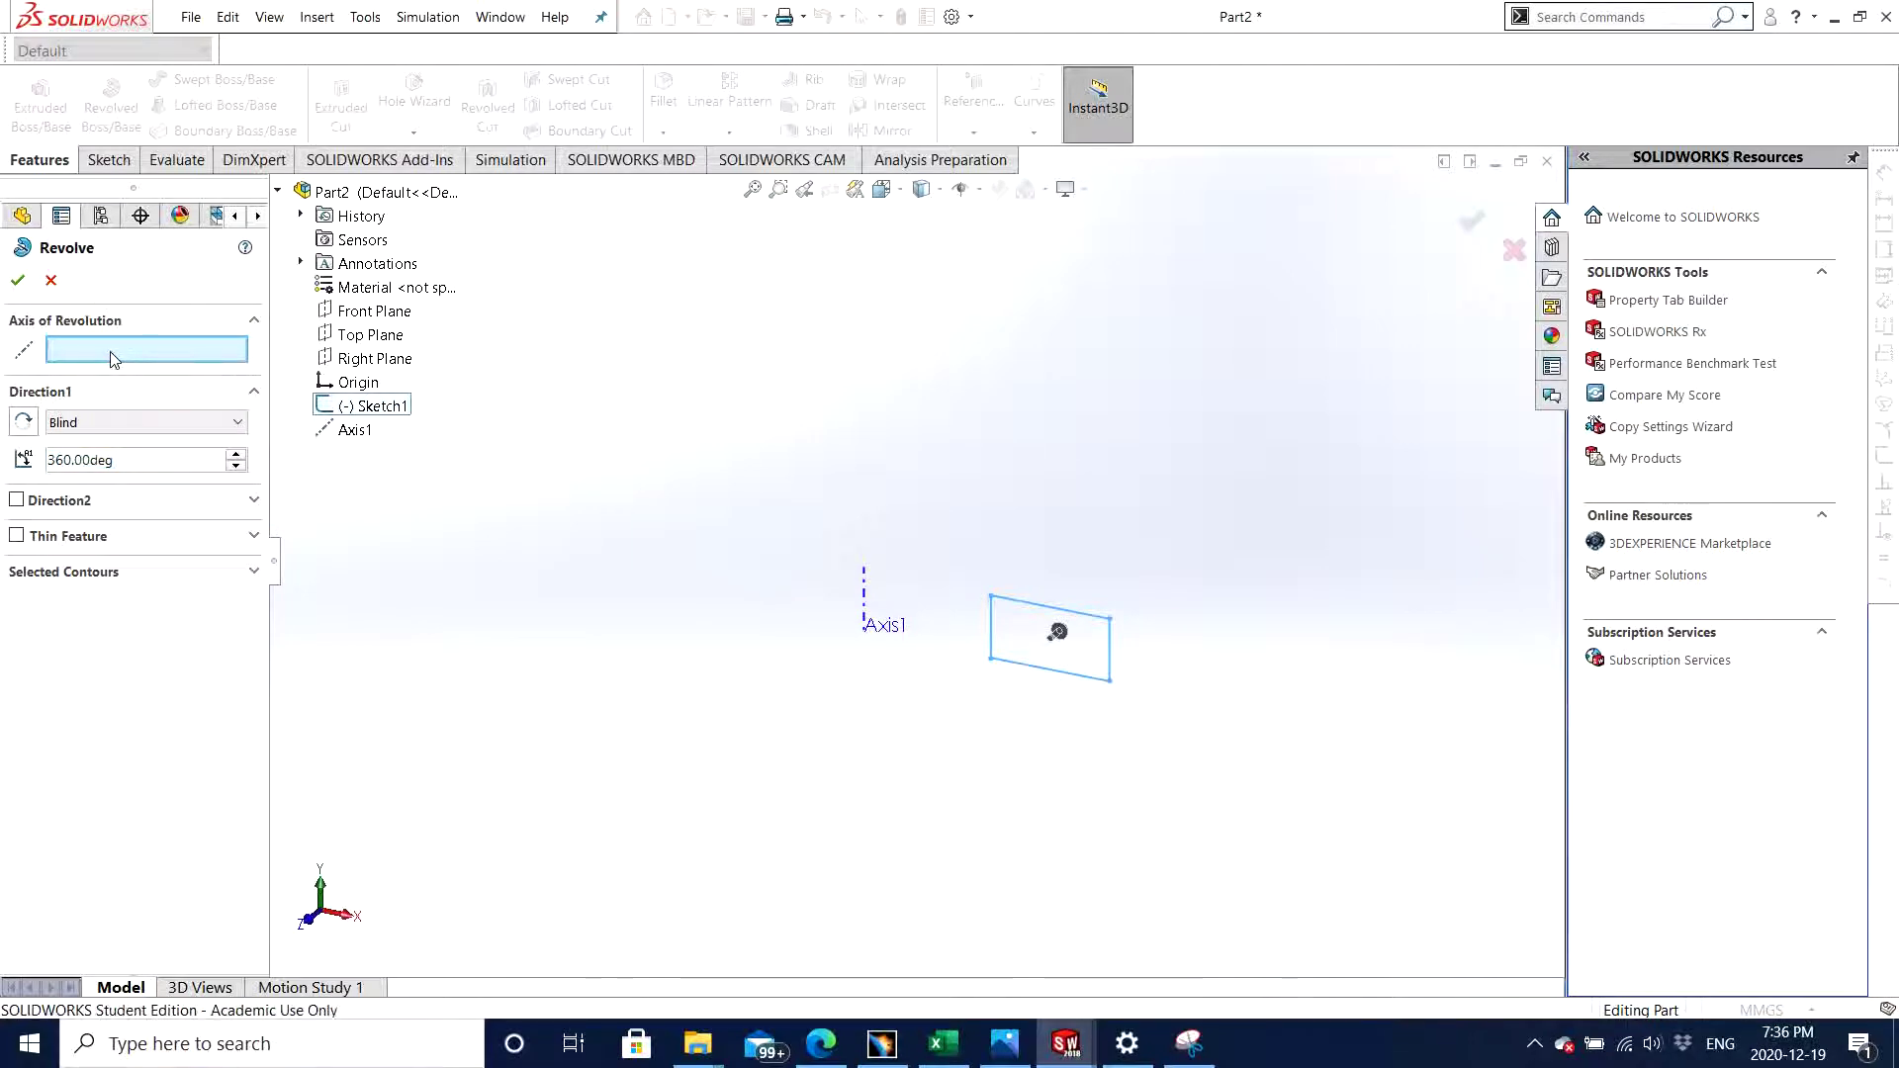
click(866, 604)
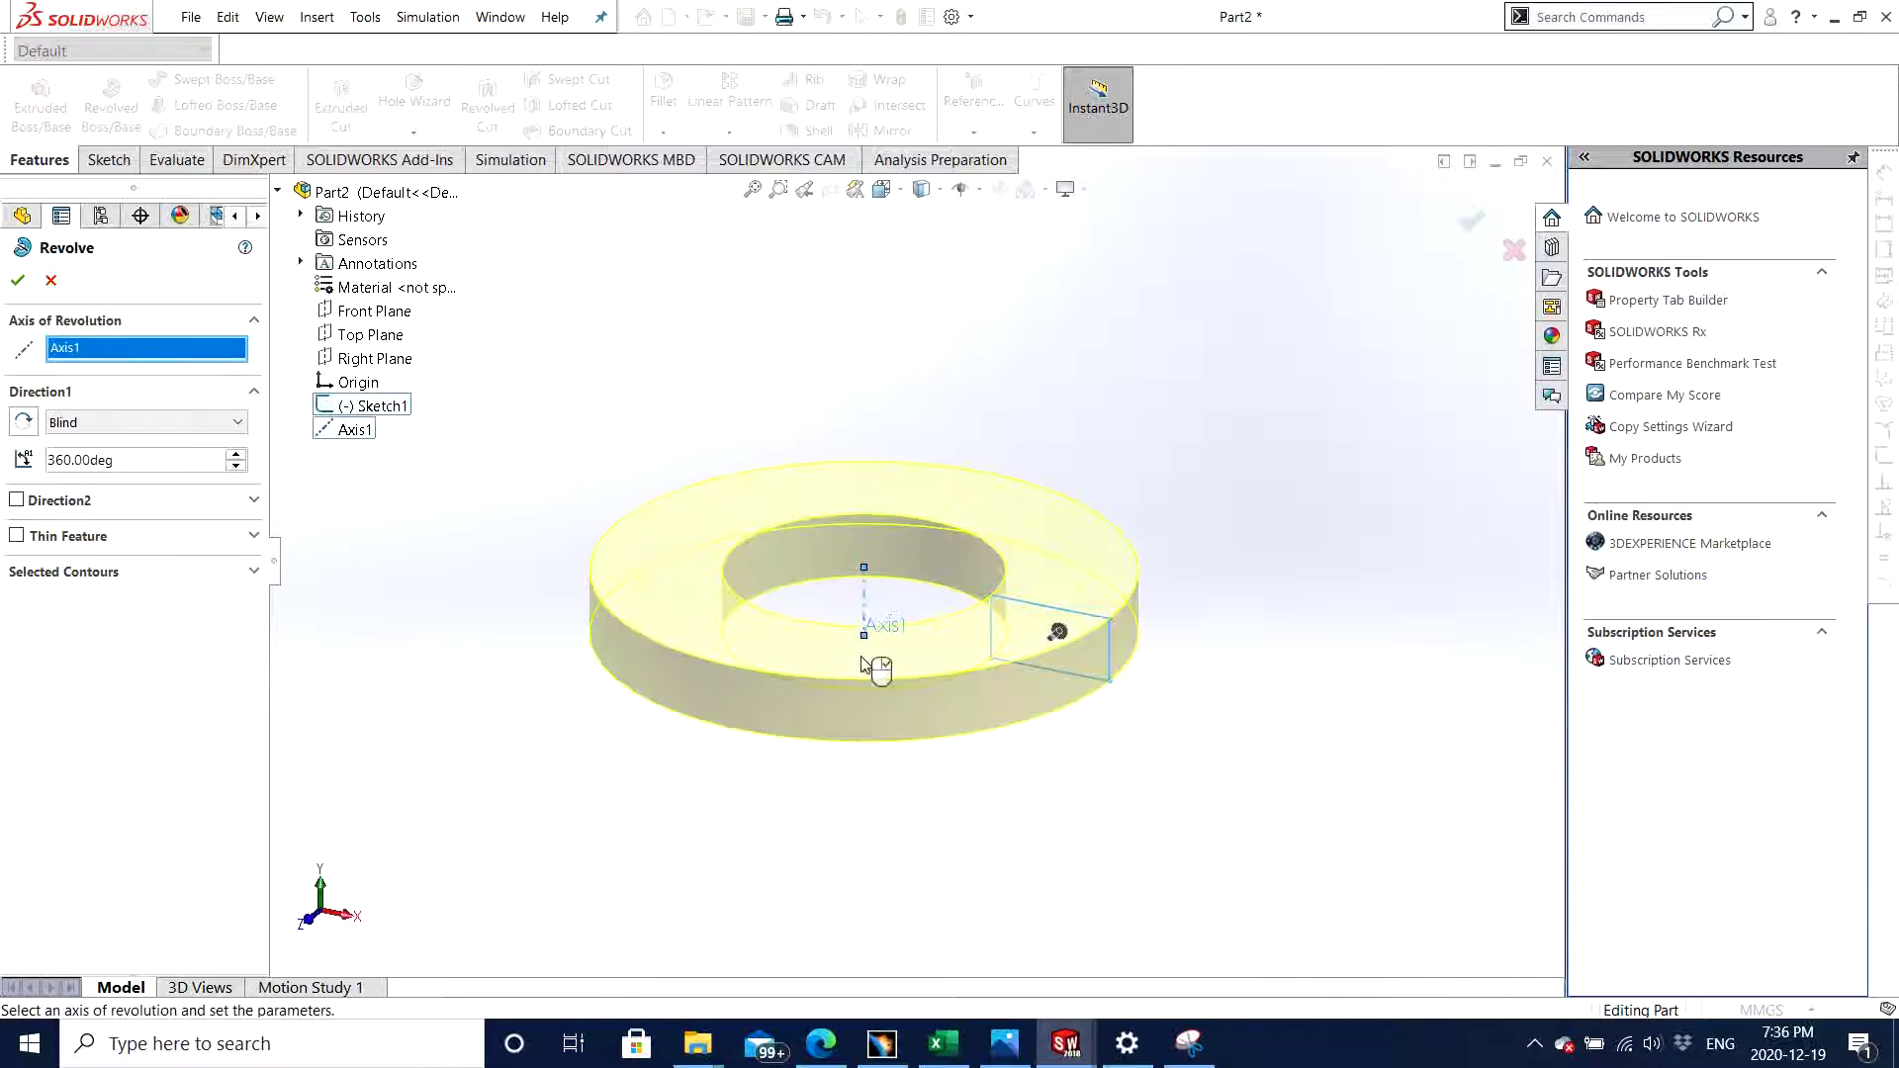
mouse_move(788, 785)
middle_down()
mouse_move(818, 746)
mouse_move(806, 772)
mouse_move(741, 792)
mouse_move(767, 768)
mouse_move(799, 780)
middle_up()
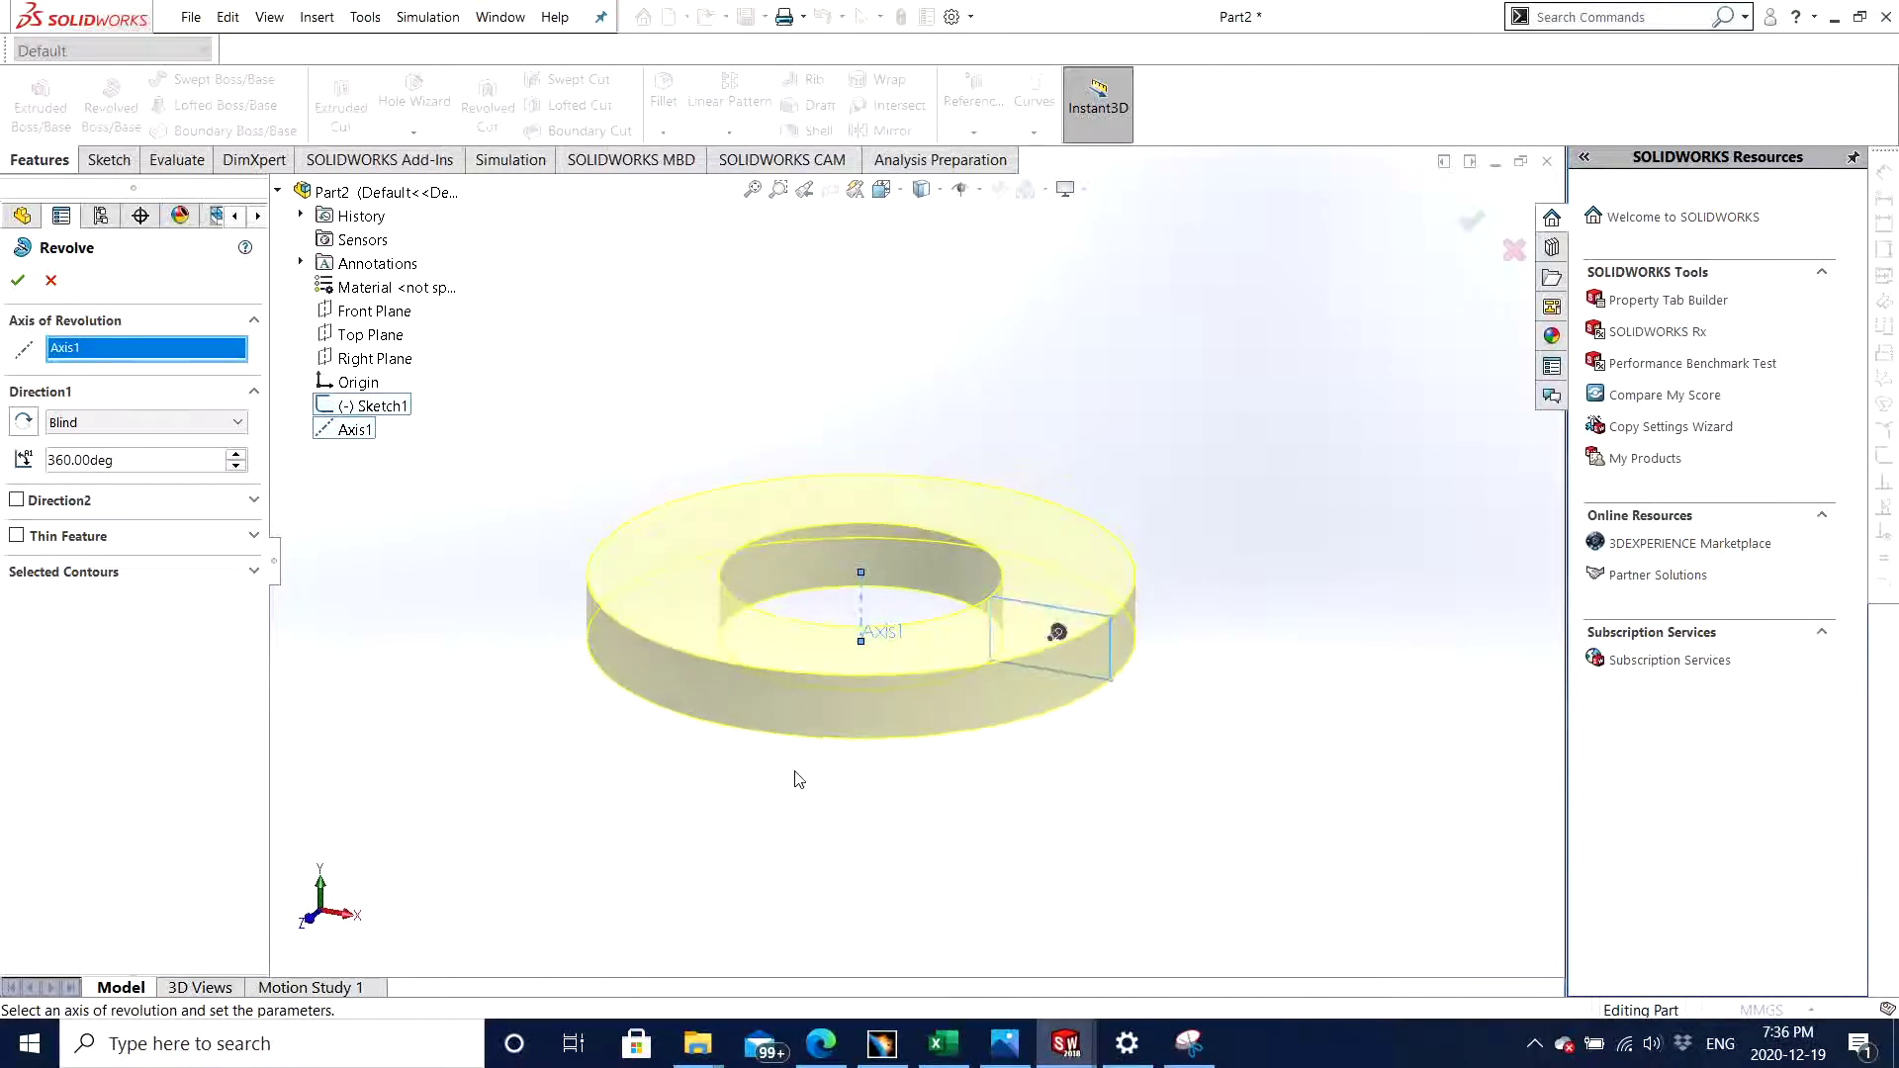
mouse_move(554, 698)
middle_down()
mouse_move(666, 679)
mouse_move(576, 679)
middle_up()
click(18, 283)
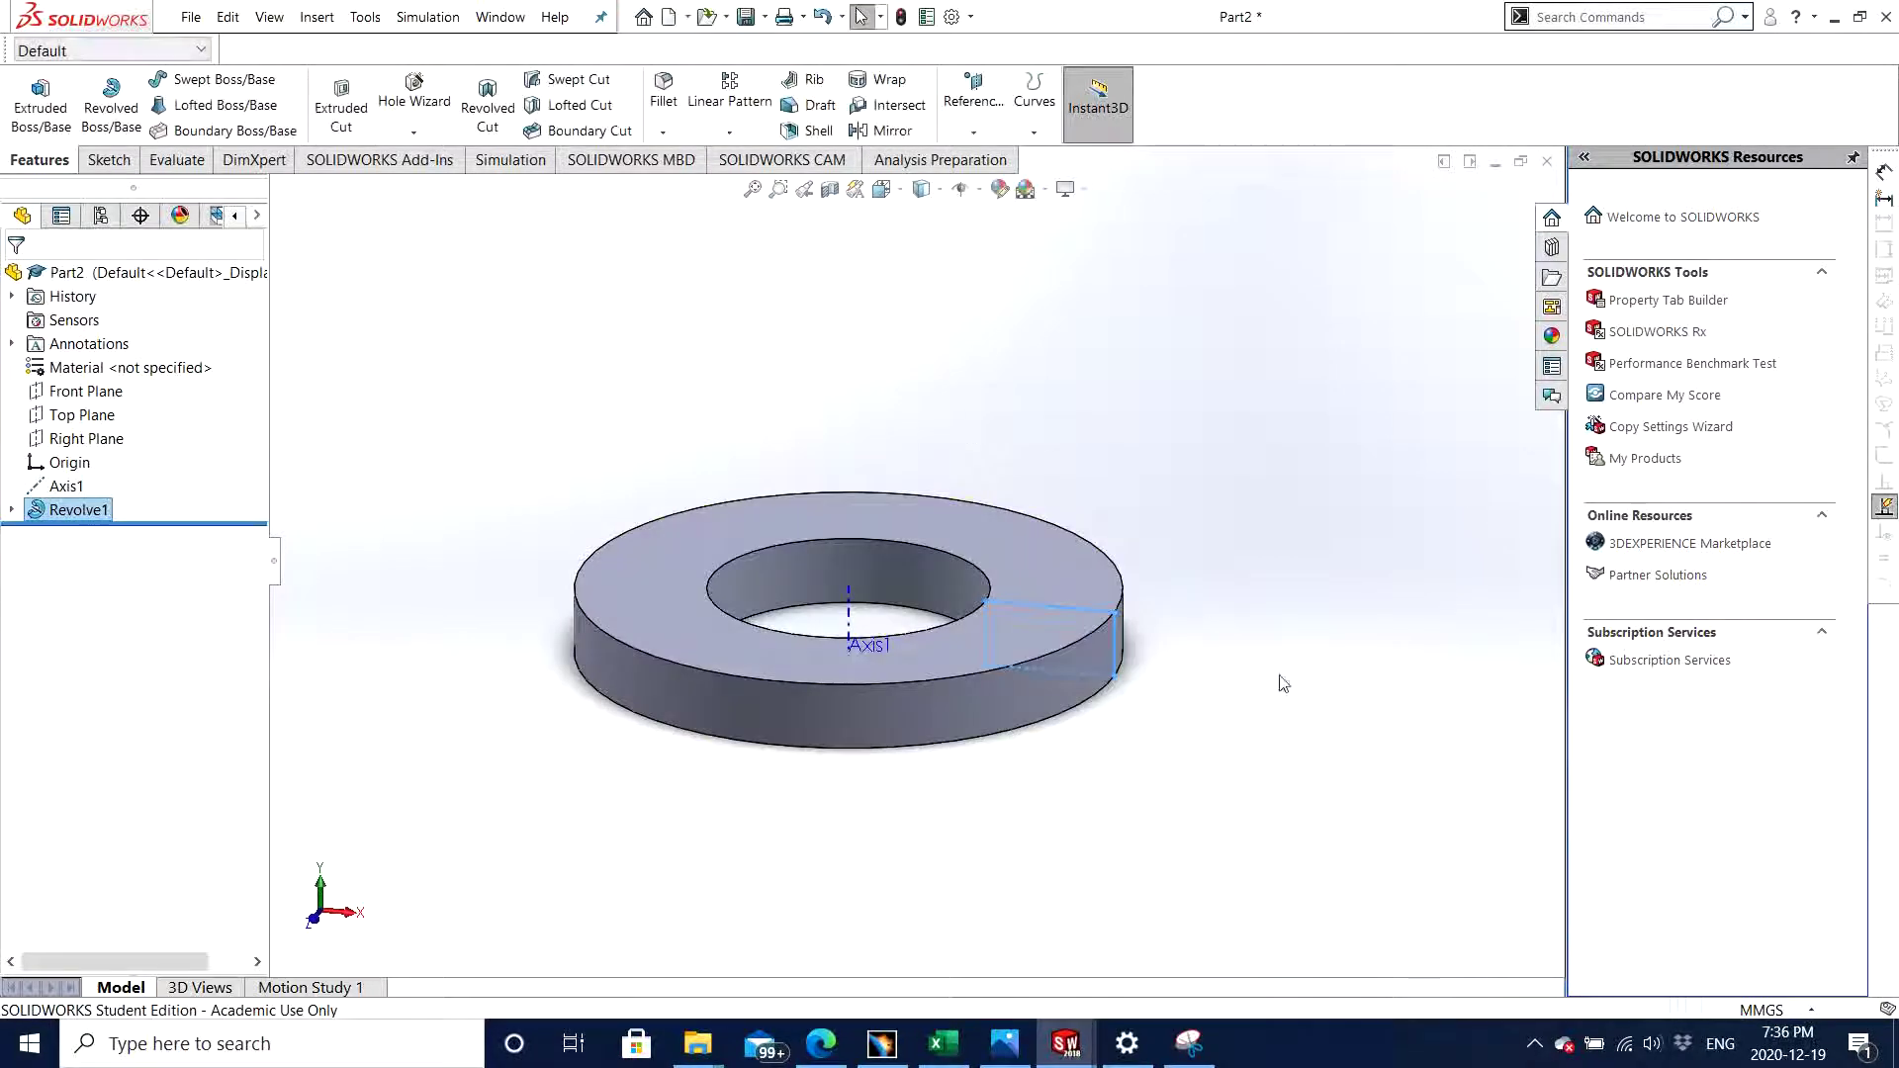
middle_drag(1296, 712, 1235, 631)
click(1235, 631)
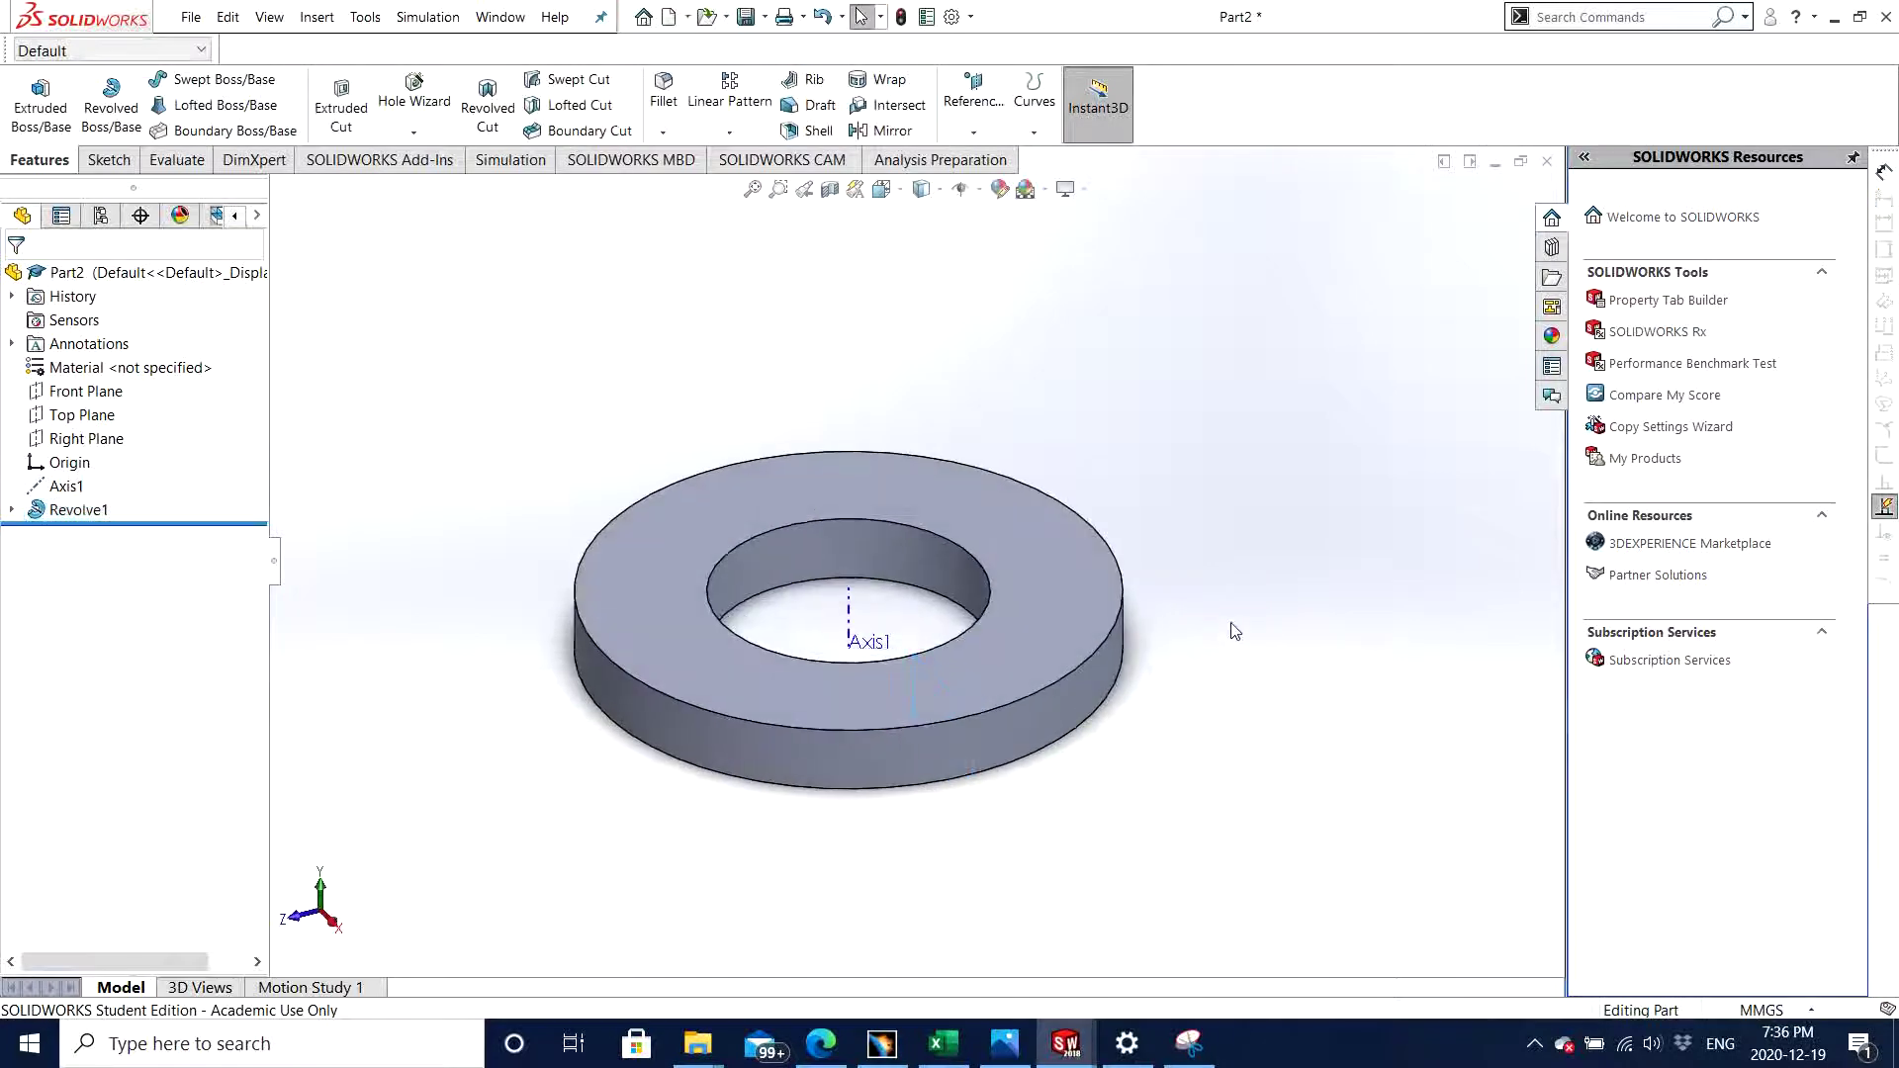